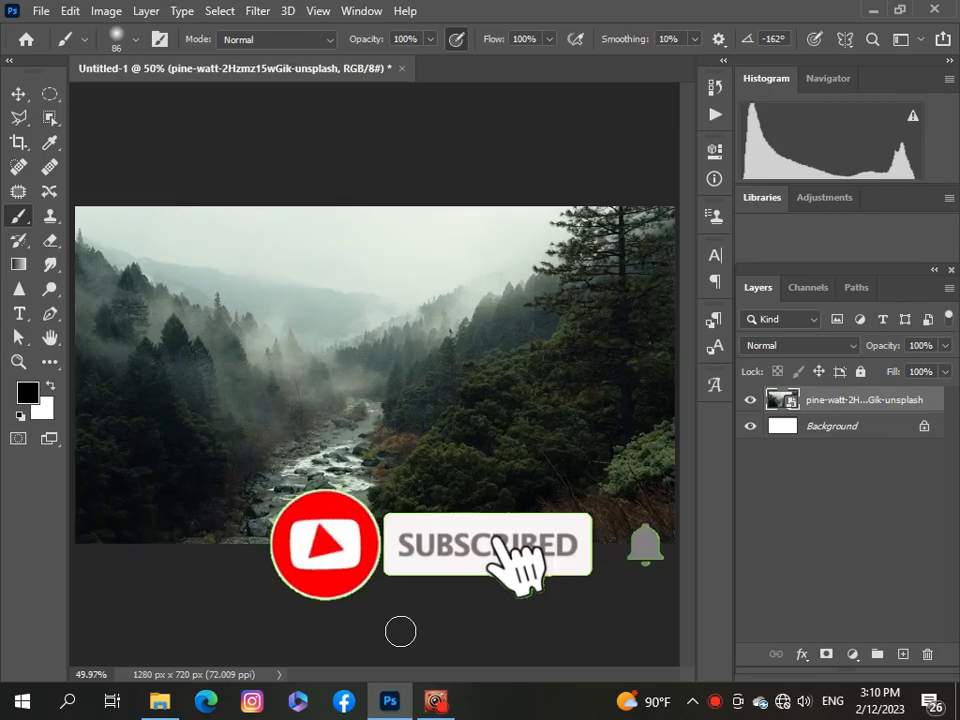
- Open pngwing.com (2) and copy the dinosaur into the Untitled-1 forest document as a new layer above the landscape
{"action": "key", "text": "ctrl+0"}
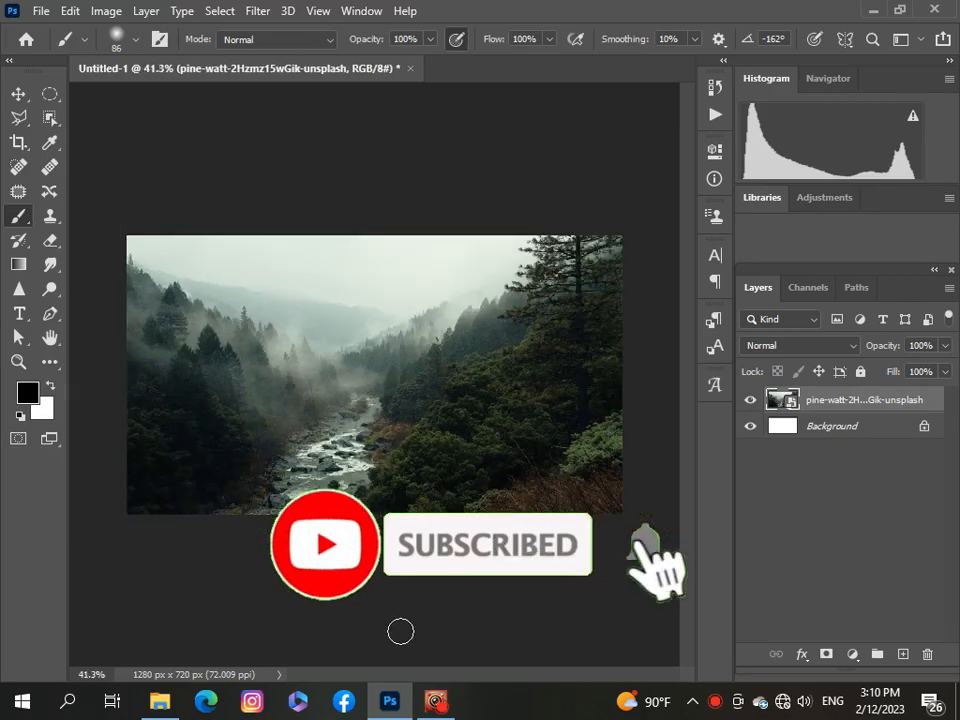
{"action": "left_click", "coordinate": [41, 12]}
{"action": "left_click", "coordinate": [45, 48]}
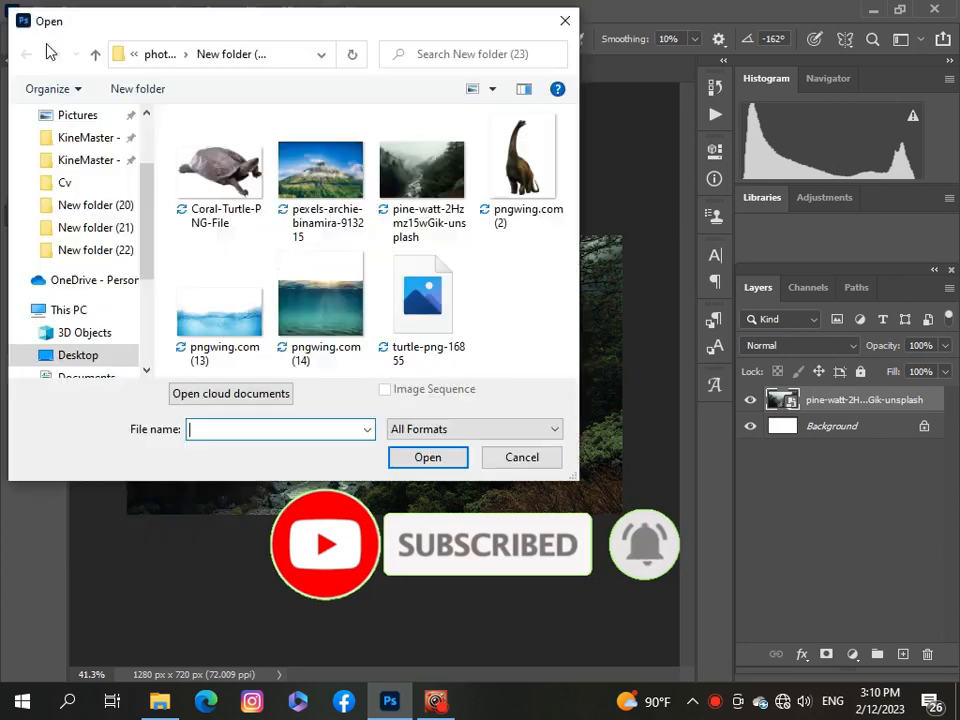
{"action": "left_click", "coordinate": [522, 165]}
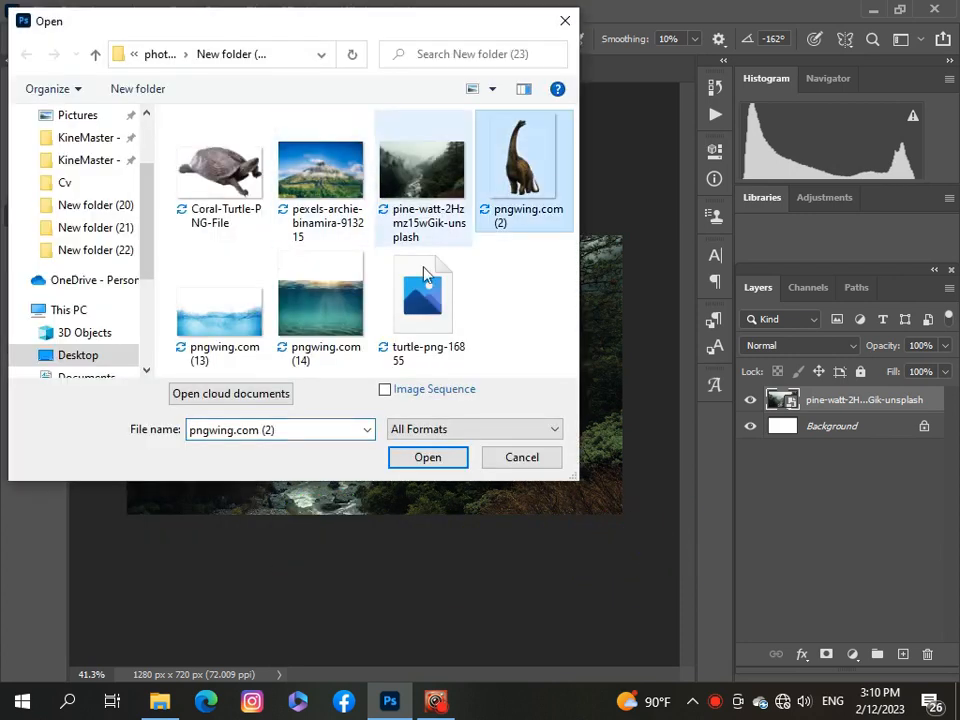
{"action": "left_click", "coordinate": [425, 457]}
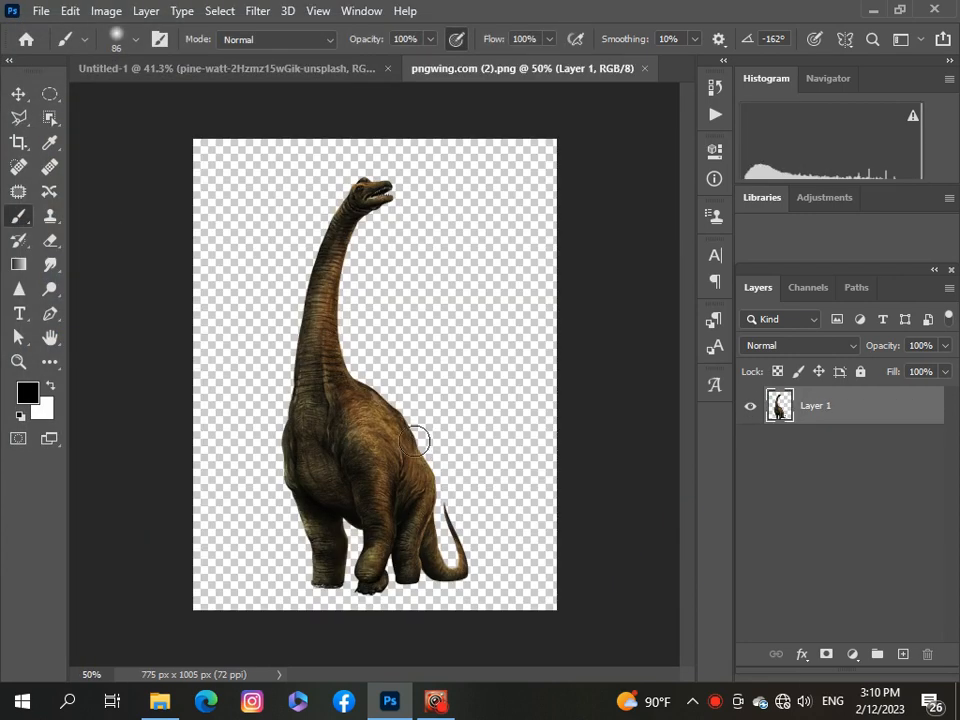
{"action": "left_click", "coordinate": [106, 68]}
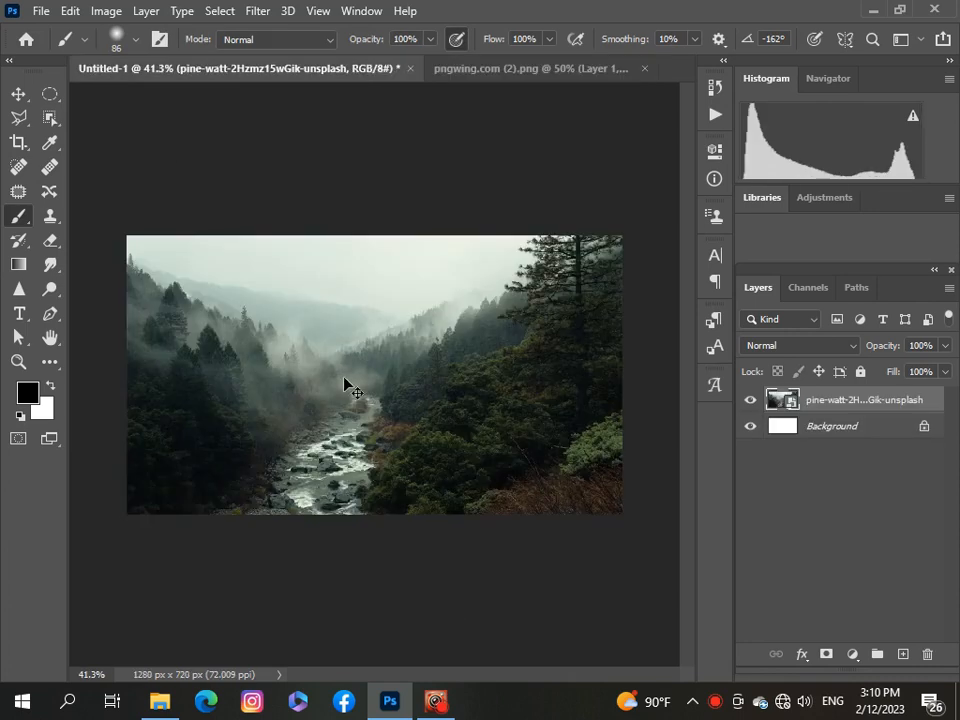
{"action": "left_click_drag", "start_coordinate": [344, 378], "coordinate": [344, 378]}
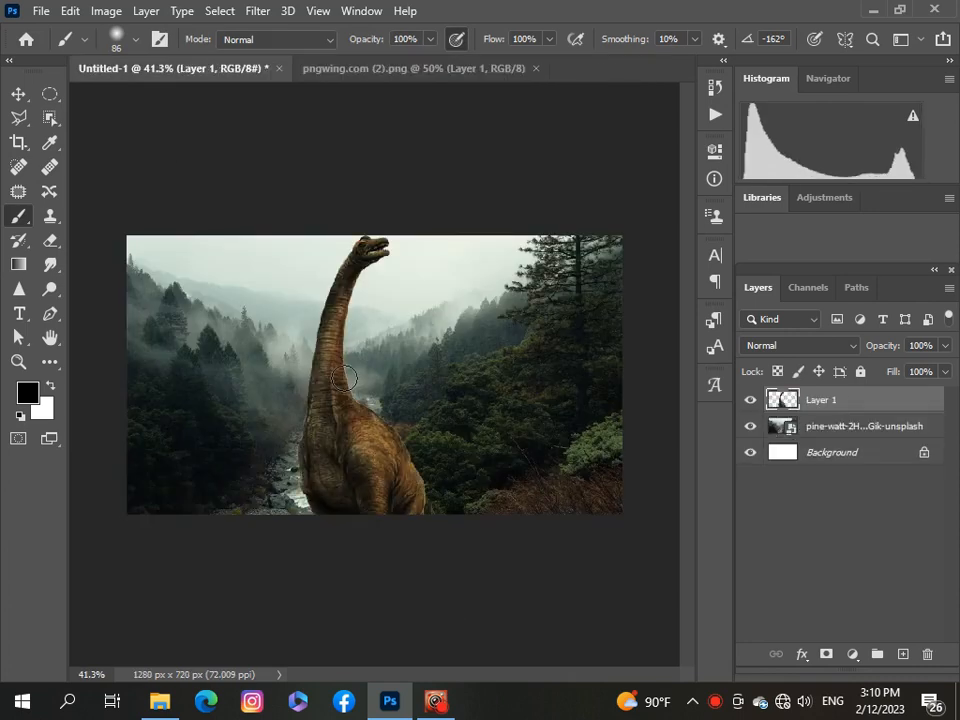
- Scale the dinosaur layer proportionally to about 56.29% with Free Transform and move it beside the river
{"action": "left_click", "coordinate": [17, 93]}
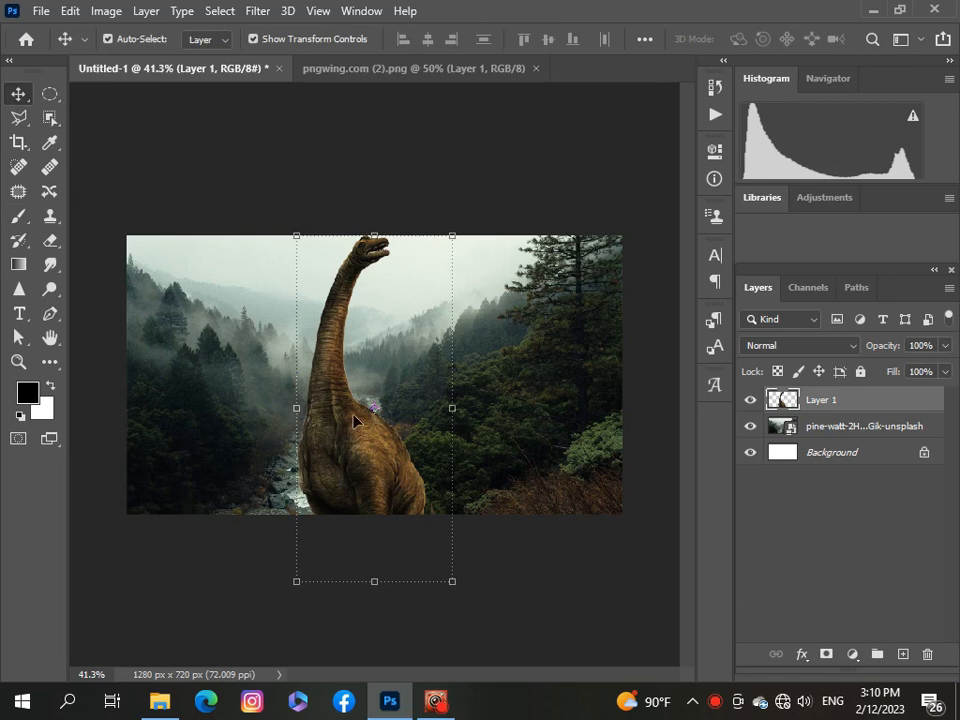
{"action": "key", "text": "ctrl+t"}
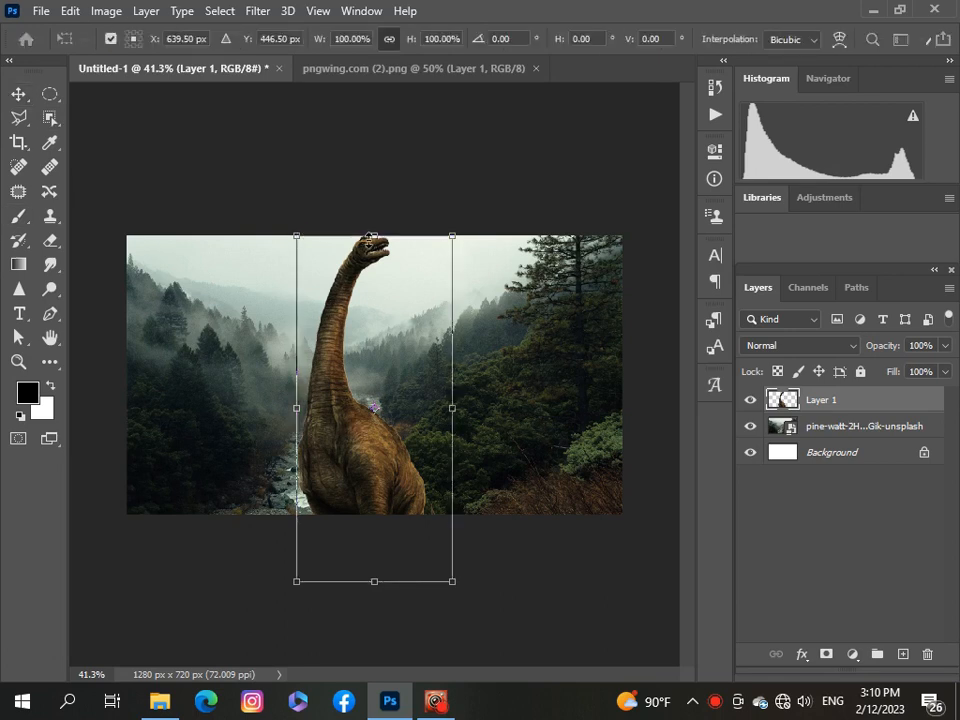
{"action": "left_click_drag", "start_coordinate": [373, 240], "coordinate": [374, 327]}
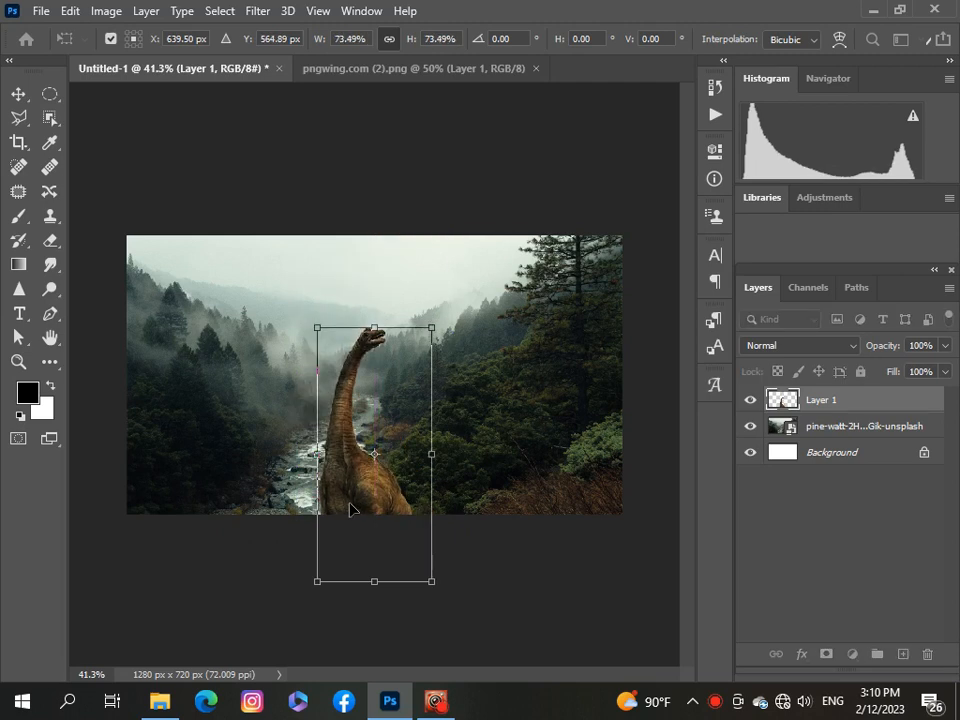
{"action": "left_click_drag", "start_coordinate": [352, 500], "coordinate": [370, 432]}
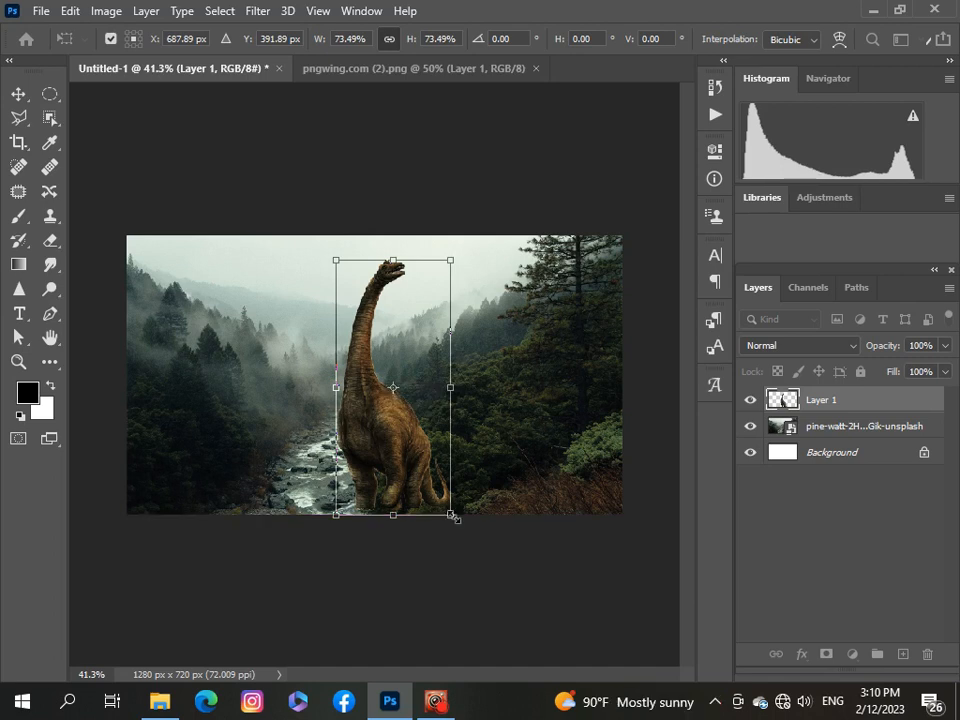
{"action": "left_click_drag", "start_coordinate": [452, 515], "coordinate": [434, 475]}
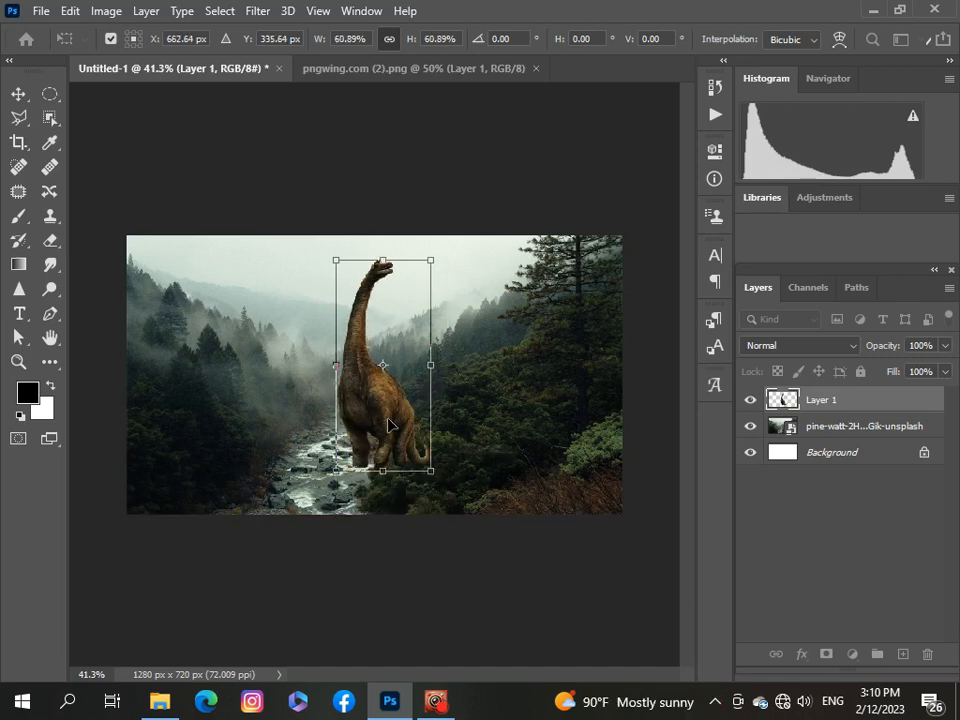
{"action": "left_click_drag", "start_coordinate": [380, 410], "coordinate": [411, 420]}
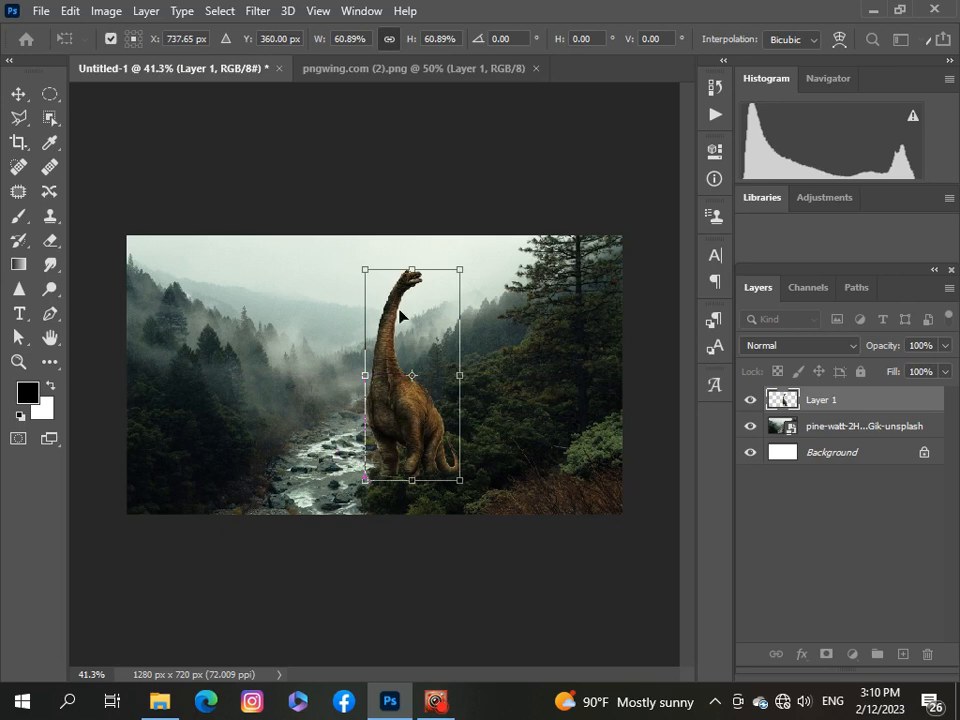
{"action": "left_click_drag", "start_coordinate": [410, 271], "coordinate": [410, 287]}
- Position the dinosaur with its feet on the dark bushes at the river's right bank and apply the transform
{"action": "scroll", "coordinate": [411, 347], "scroll_direction": "up", "scroll_amount": 3}
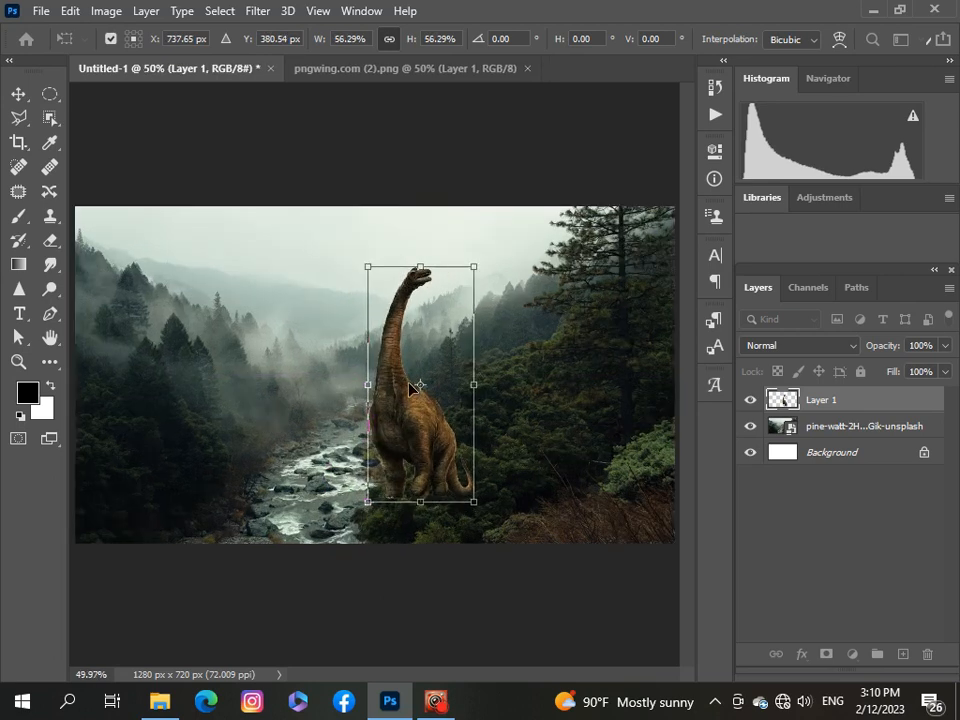
{"action": "left_click_drag", "start_coordinate": [393, 429], "coordinate": [408, 379]}
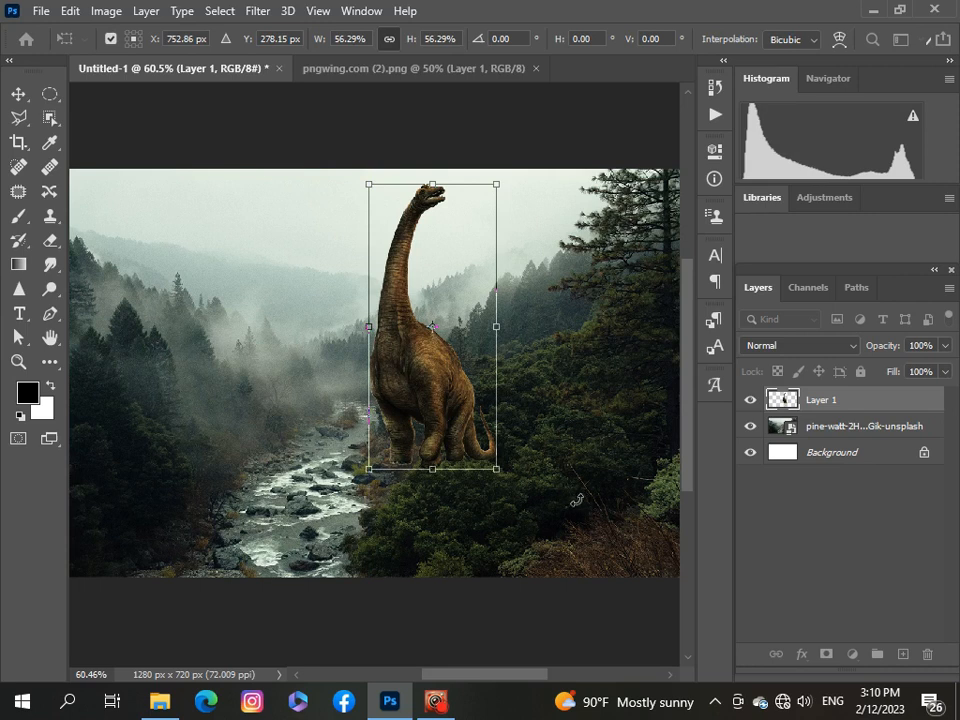
{"action": "left_click_drag", "start_coordinate": [420, 427], "coordinate": [452, 450]}
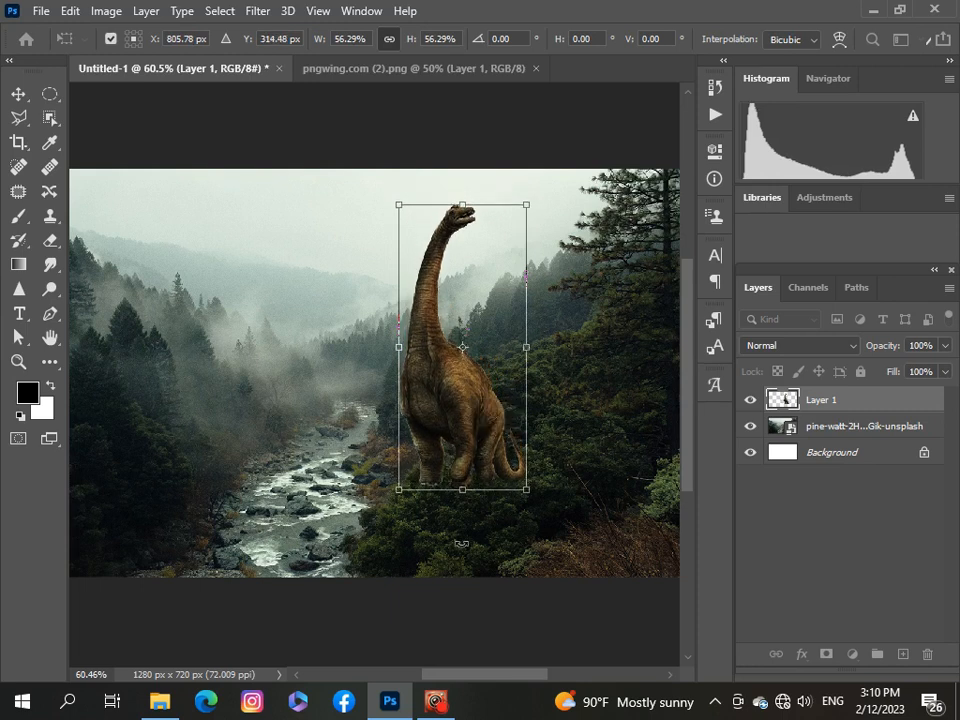
{"action": "scroll", "coordinate": [461, 629], "scroll_direction": "down", "scroll_amount": 1}
{"action": "scroll", "coordinate": [461, 629], "scroll_direction": "down", "scroll_amount": 1}
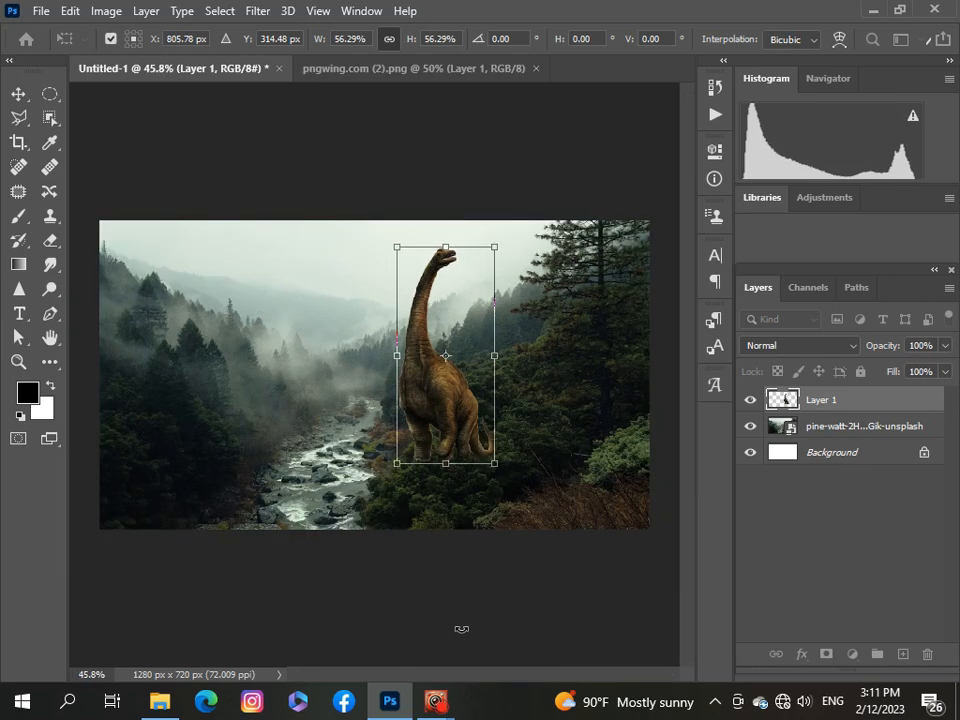
{"action": "left_click", "coordinate": [879, 405]}
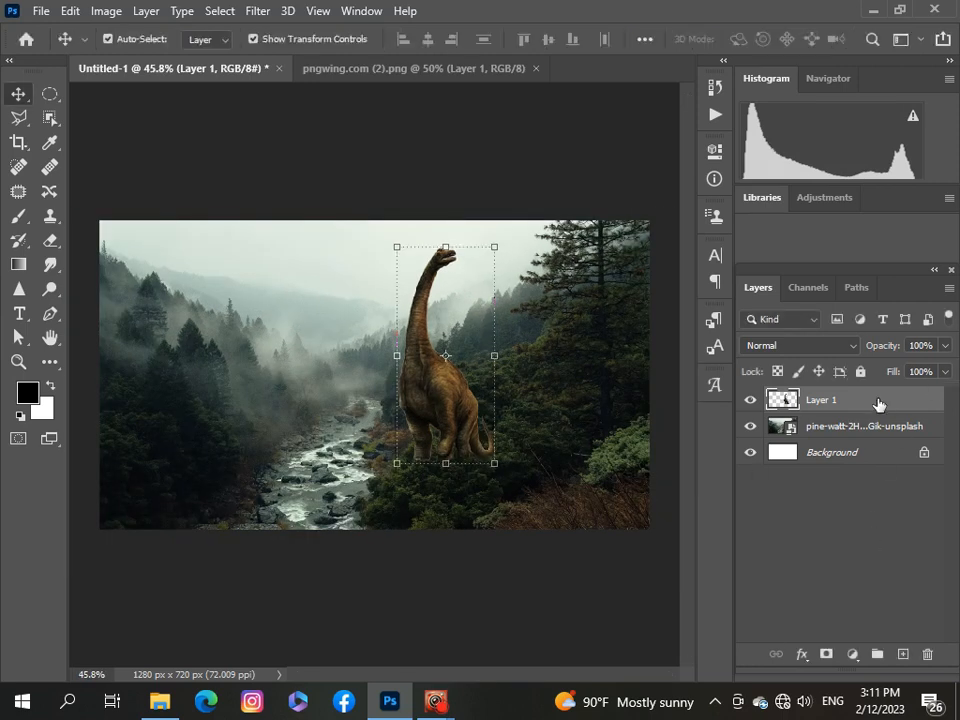
- Add a layer mask to the dinosaur layer and paint black with a soft 86 px brush over its feet and lower tail
{"action": "left_click", "coordinate": [827, 654]}
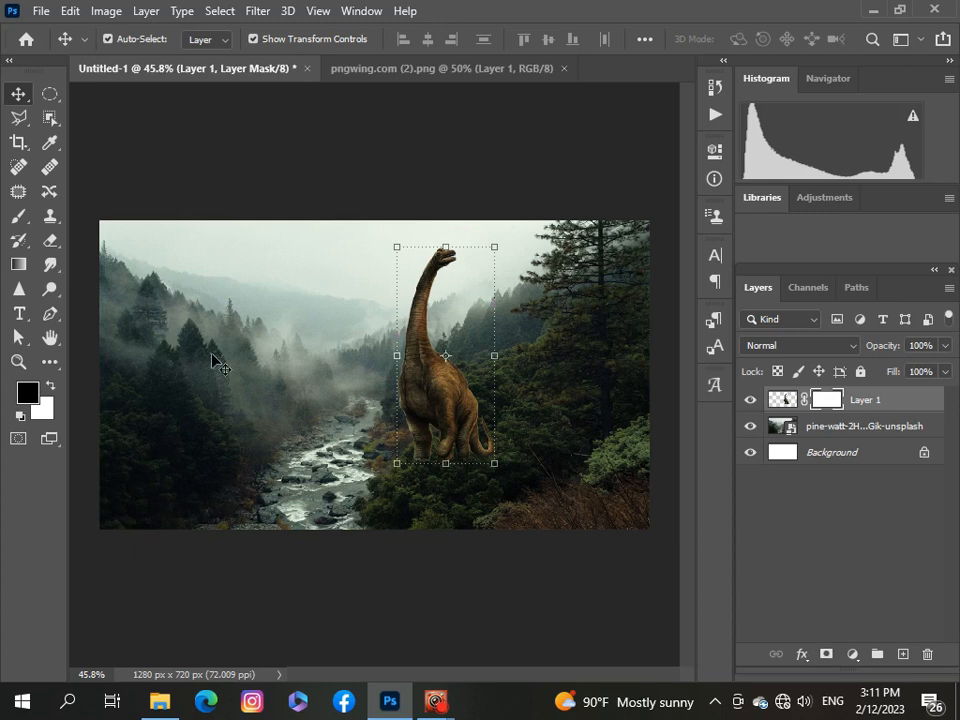
{"action": "left_click", "coordinate": [16, 218]}
{"action": "scroll", "coordinate": [366, 413], "scroll_direction": "up", "scroll_amount": 5}
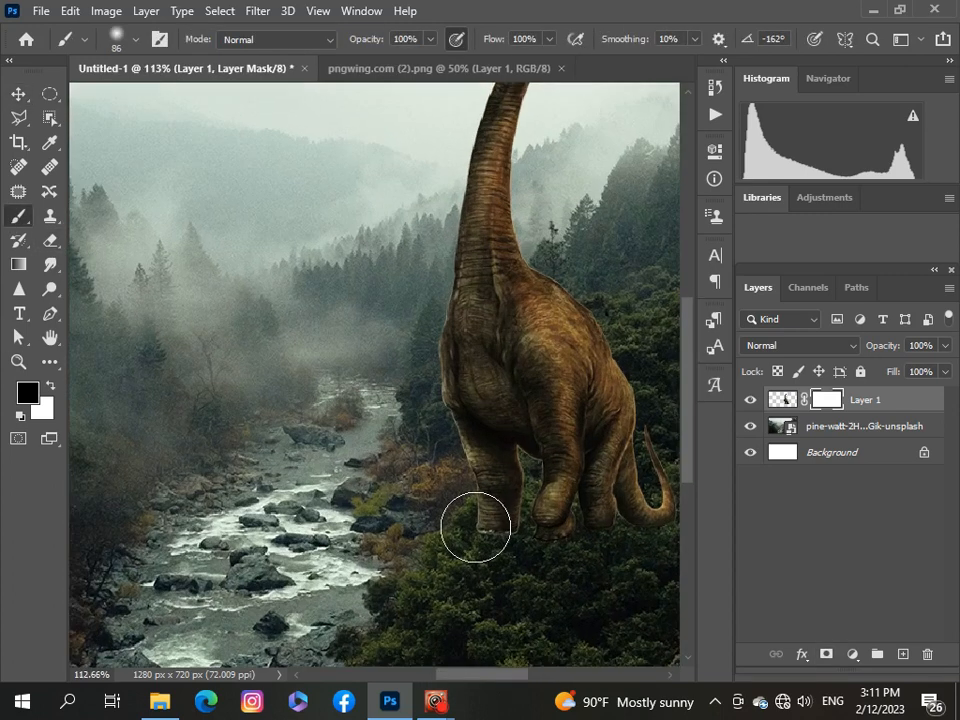
{"action": "mouse_move", "coordinate": [480, 527]}
{"action": "left_mouse_down"}
{"action": "mouse_move", "coordinate": [519, 527]}
{"action": "mouse_move", "coordinate": [477, 530]}
{"action": "mouse_move", "coordinate": [584, 543]}
{"action": "mouse_move", "coordinate": [533, 537]}
{"action": "mouse_move", "coordinate": [627, 534]}
{"action": "mouse_move", "coordinate": [614, 539]}
{"action": "mouse_move", "coordinate": [674, 547]}
{"action": "mouse_move", "coordinate": [601, 555]}
{"action": "mouse_move", "coordinate": [541, 540]}
{"action": "mouse_move", "coordinate": [530, 552]}
{"action": "mouse_move", "coordinate": [551, 536]}
{"action": "mouse_move", "coordinate": [541, 528]}
{"action": "mouse_move", "coordinate": [561, 520]}
{"action": "mouse_move", "coordinate": [535, 525]}
{"action": "mouse_move", "coordinate": [591, 527]}
{"action": "mouse_move", "coordinate": [609, 541]}
{"action": "mouse_move", "coordinate": [488, 537]}
{"action": "mouse_move", "coordinate": [549, 533]}
{"action": "mouse_move", "coordinate": [519, 558]}
{"action": "mouse_move", "coordinate": [533, 560]}
{"action": "mouse_move", "coordinate": [520, 563]}
{"action": "mouse_move", "coordinate": [546, 549]}
{"action": "mouse_move", "coordinate": [489, 548]}
{"action": "mouse_move", "coordinate": [527, 579]}
{"action": "left_mouse_up"}
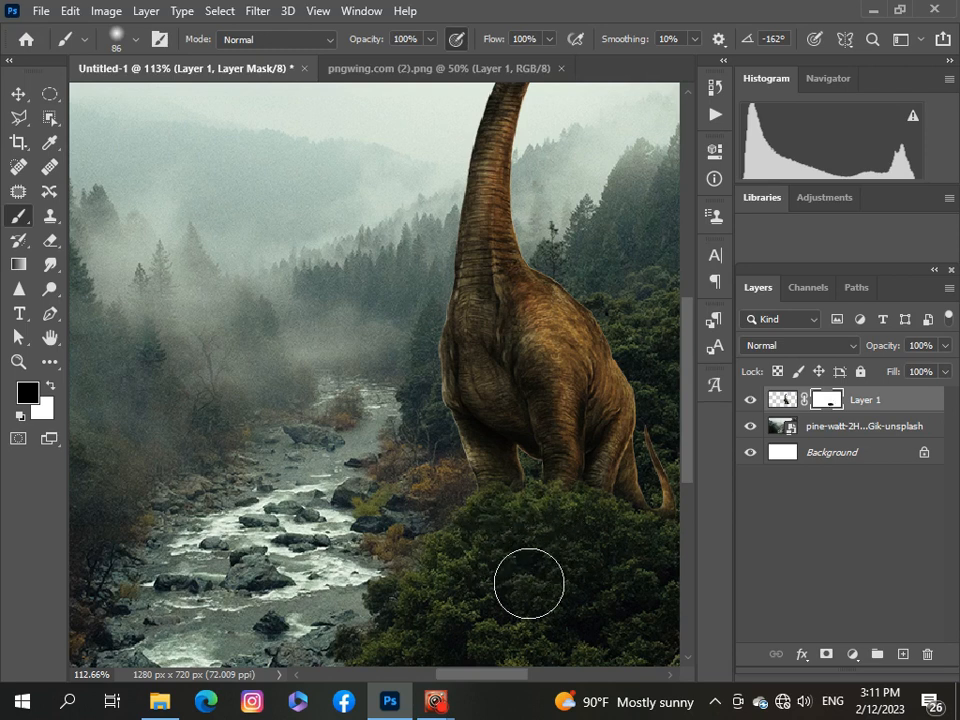
- Examine how the masked legs blend into the bushes, both close up and in the whole composition
{"action": "scroll", "coordinate": [527, 579], "scroll_direction": "down", "scroll_amount": 3}
{"action": "scroll", "coordinate": [528, 584], "scroll_direction": "down", "scroll_amount": 3}
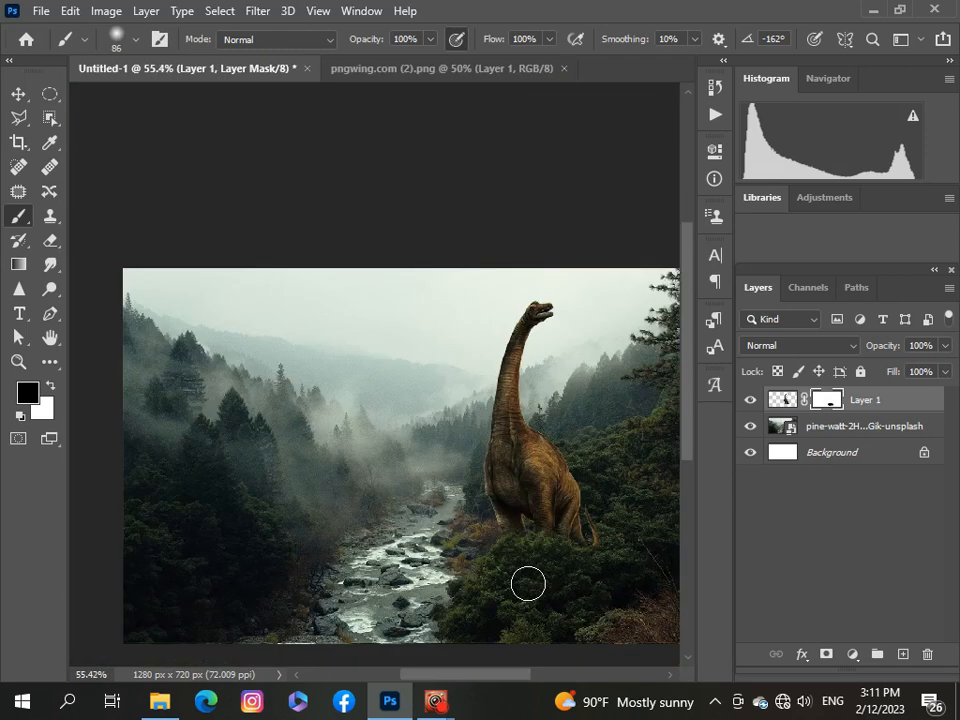
{"action": "scroll", "coordinate": [416, 521], "scroll_direction": "down", "scroll_amount": 2}
{"action": "scroll", "coordinate": [416, 522], "scroll_direction": "up", "scroll_amount": 2}
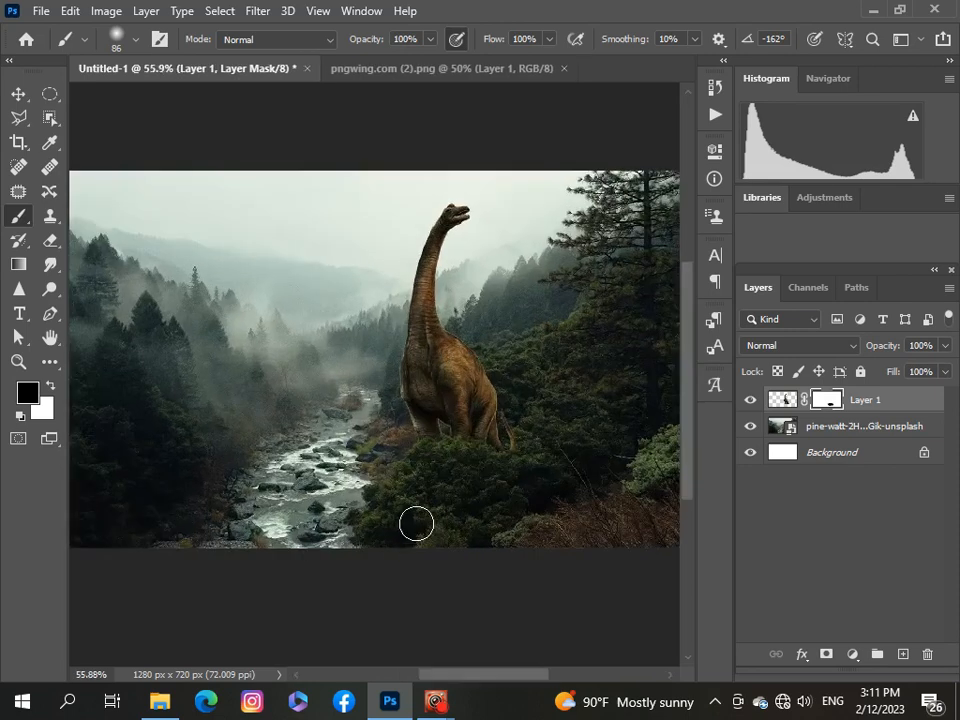
{"action": "scroll", "coordinate": [416, 522], "scroll_direction": "up", "scroll_amount": 5}
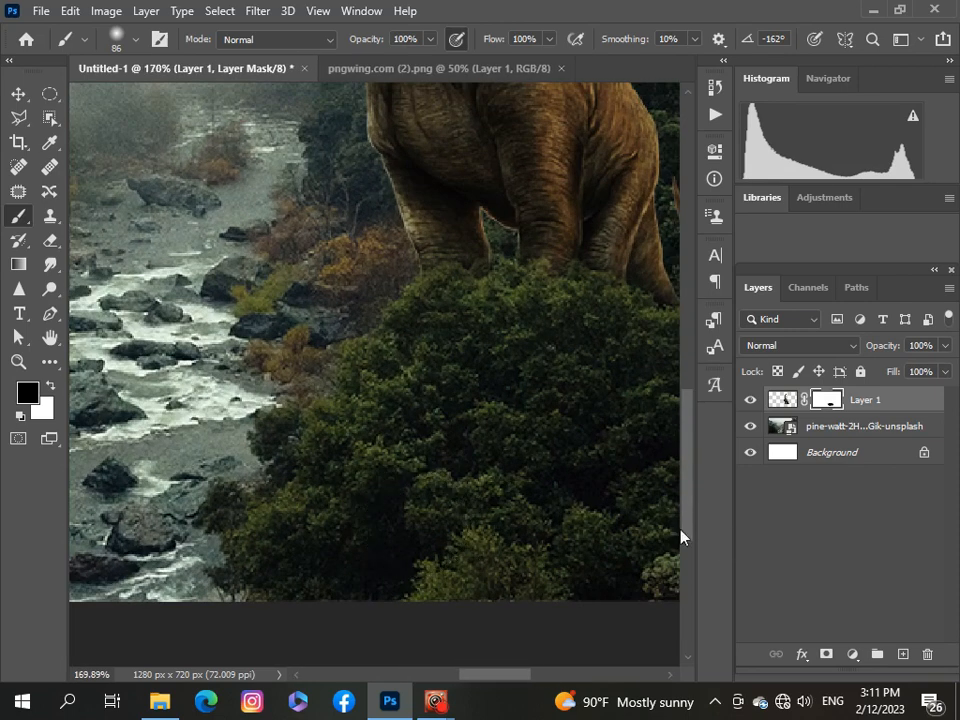
{"action": "left_click_drag", "start_coordinate": [694, 531], "coordinate": [681, 489]}
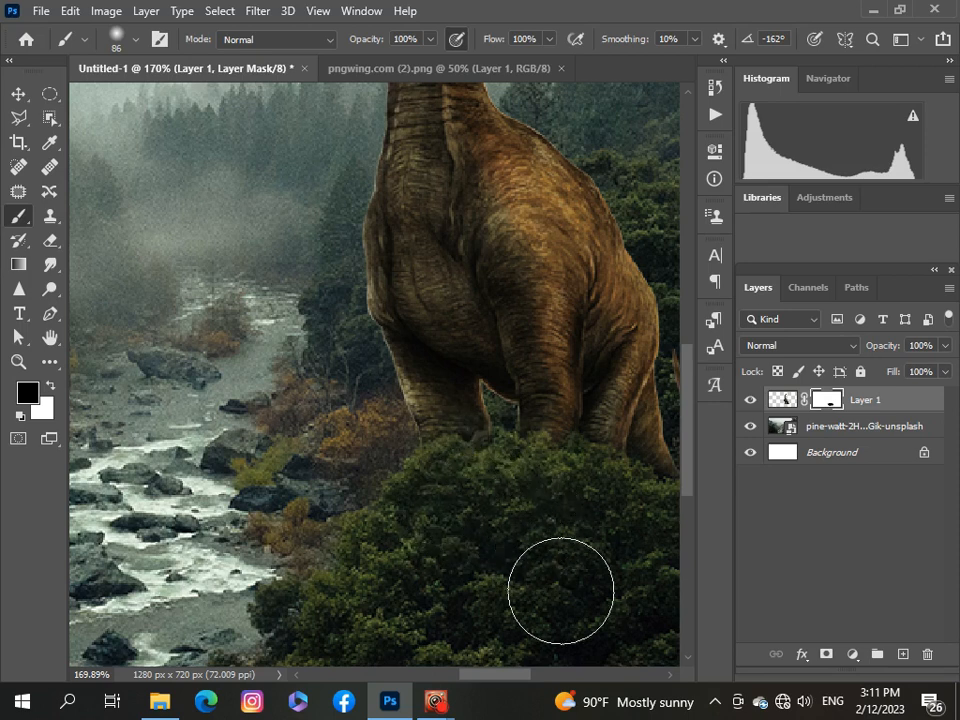
{"action": "scroll", "coordinate": [561, 591], "scroll_direction": "down", "scroll_amount": 5}
{"action": "scroll", "coordinate": [561, 591], "scroll_direction": "down", "scroll_amount": 3}
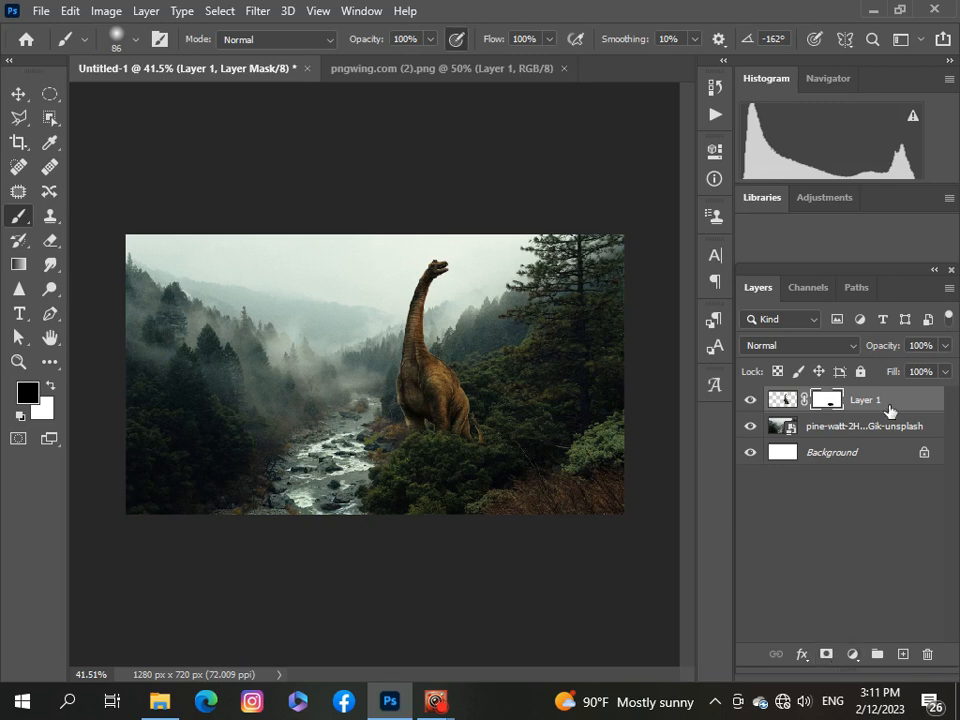
- Add a Hue/Saturation adjustment layer above the dinosaur and clip it to the dinosaur layer
{"action": "key", "text": "ctrl+2"}
{"action": "left_click", "coordinate": [854, 656]}
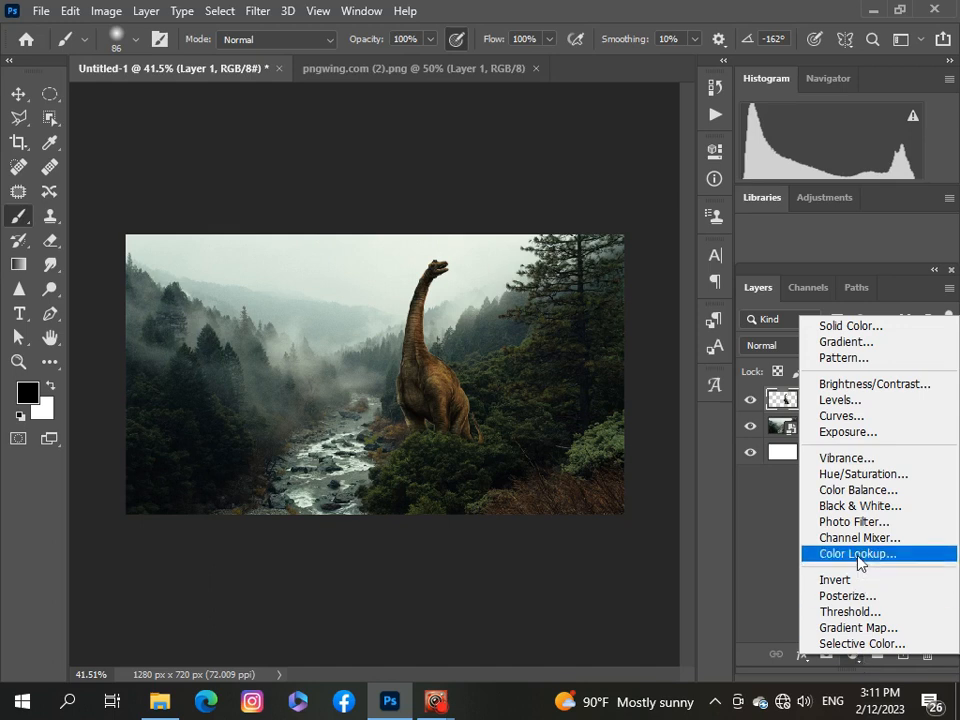
{"action": "left_click", "coordinate": [862, 474]}
{"action": "scroll", "coordinate": [486, 536], "scroll_direction": "up", "scroll_amount": 2}
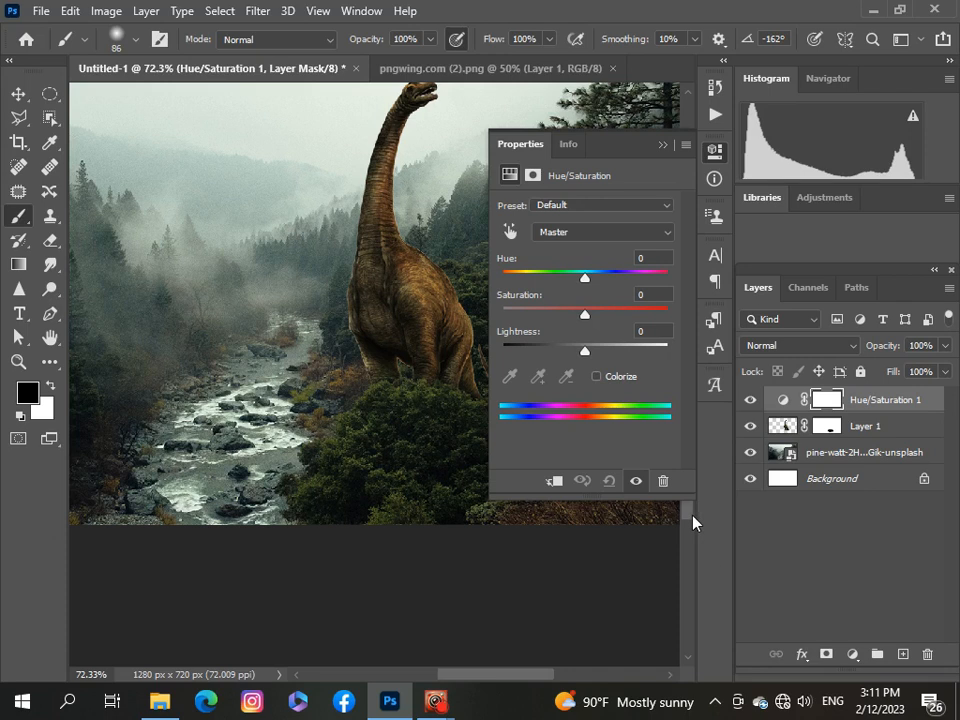
{"action": "left_click_drag", "start_coordinate": [693, 522], "coordinate": [703, 439]}
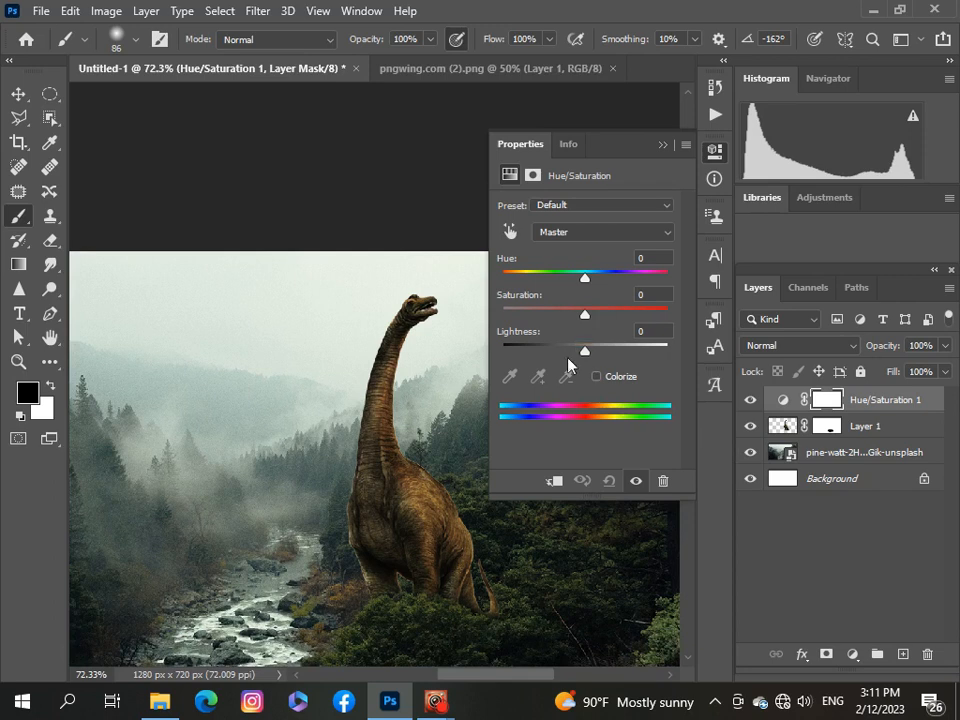
{"action": "left_click", "coordinate": [557, 483]}
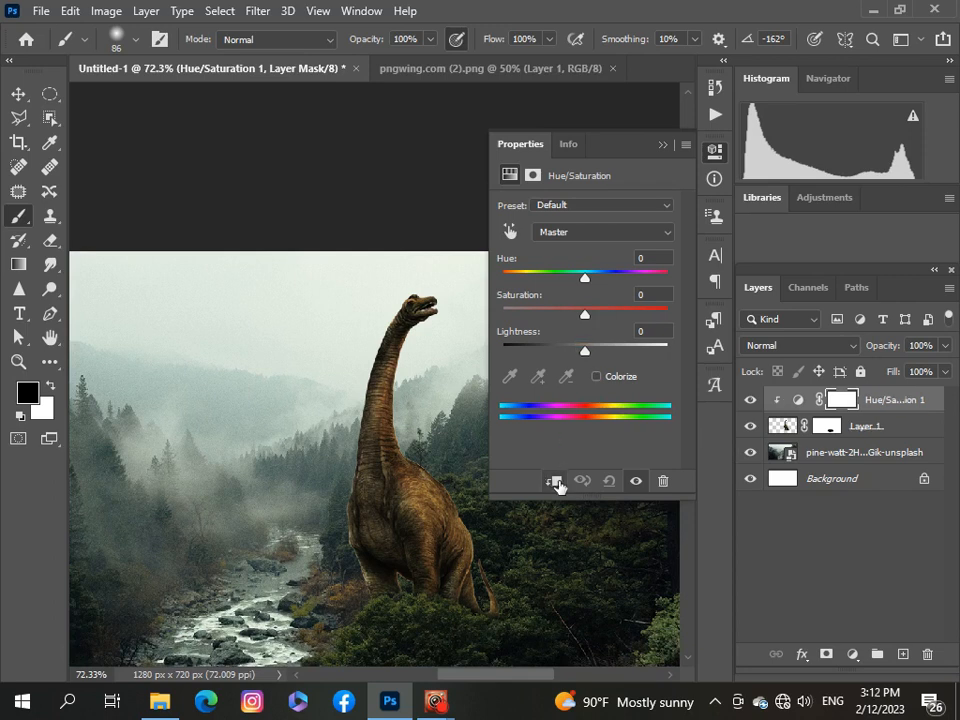
- Set the dinosaur's Hue/Saturation adjustment to Hue +1, Saturation -18 and Lightness -12
{"action": "left_click_drag", "start_coordinate": [583, 357], "coordinate": [566, 366]}
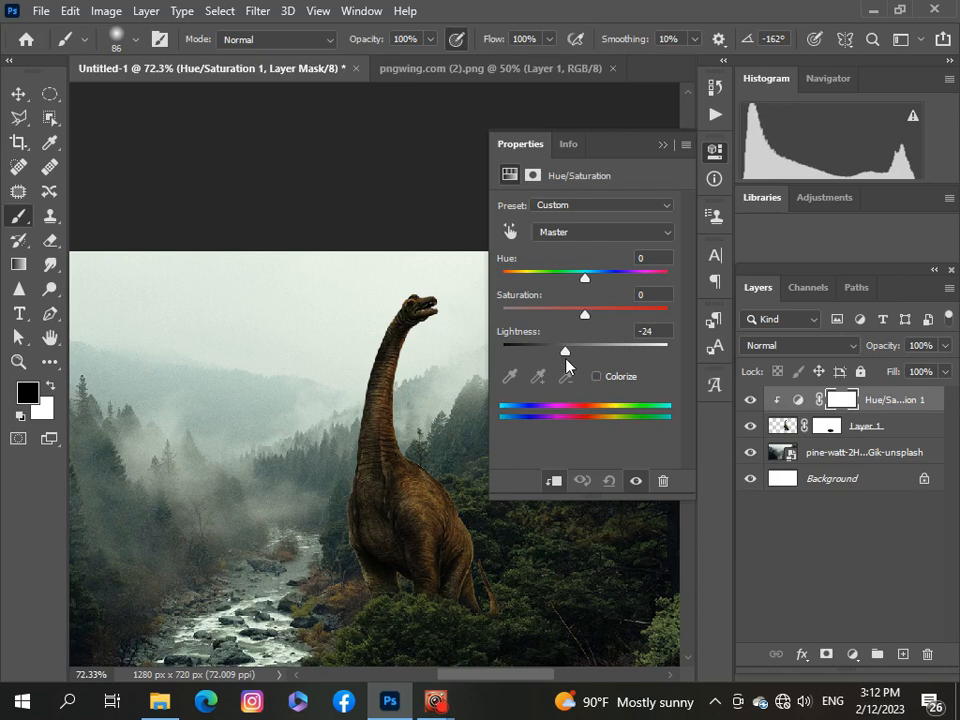
{"action": "scroll", "coordinate": [428, 494], "scroll_direction": "down", "scroll_amount": 3}
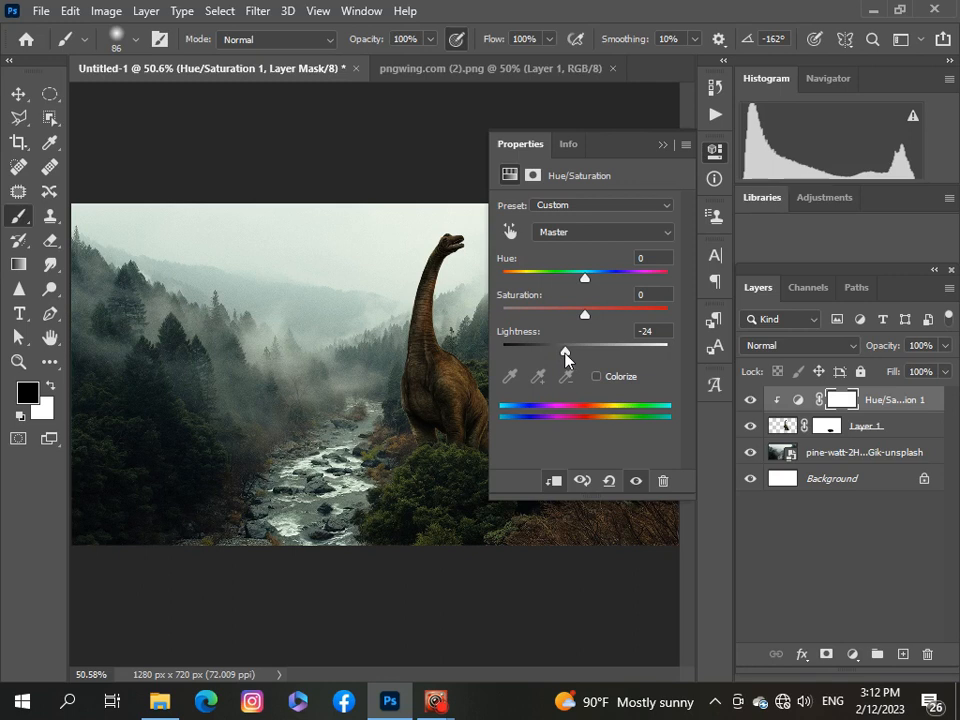
{"action": "left_click_drag", "start_coordinate": [566, 358], "coordinate": [576, 357]}
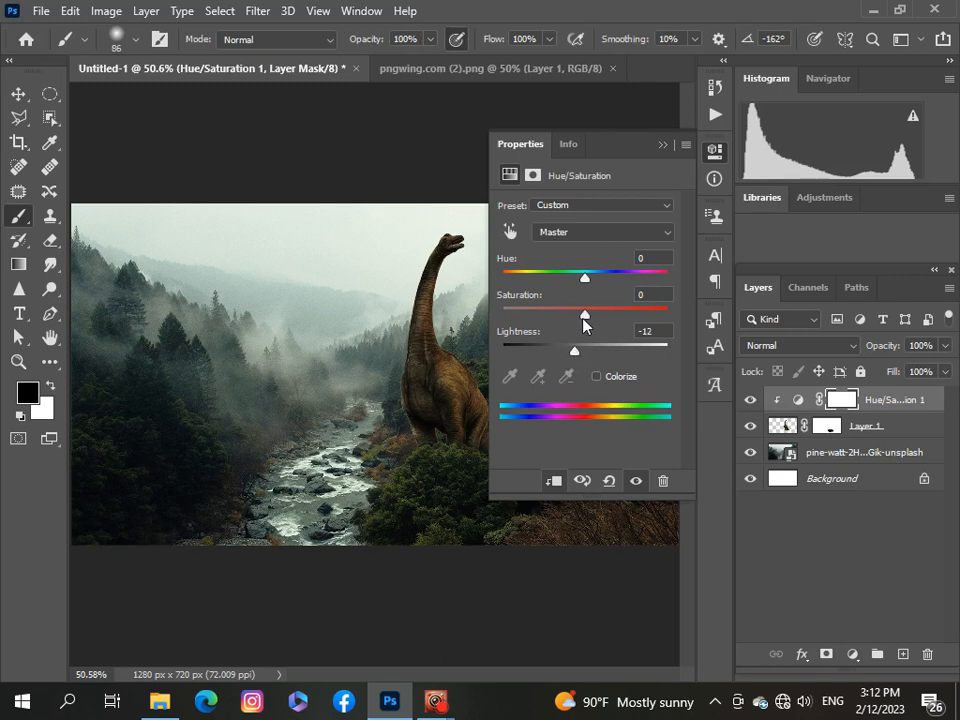
{"action": "left_click_drag", "start_coordinate": [586, 283], "coordinate": [577, 283]}
{"action": "key", "text": "ctrl+minus"}
{"action": "mouse_move", "coordinate": [575, 279]}
{"action": "left_mouse_down"}
{"action": "mouse_move", "coordinate": [592, 284]}
{"action": "mouse_move", "coordinate": [584, 313]}
{"action": "mouse_move", "coordinate": [556, 327]}
{"action": "mouse_move", "coordinate": [570, 321]}
{"action": "left_mouse_up"}
{"action": "scroll", "coordinate": [411, 437], "scroll_direction": "up", "scroll_amount": 2}
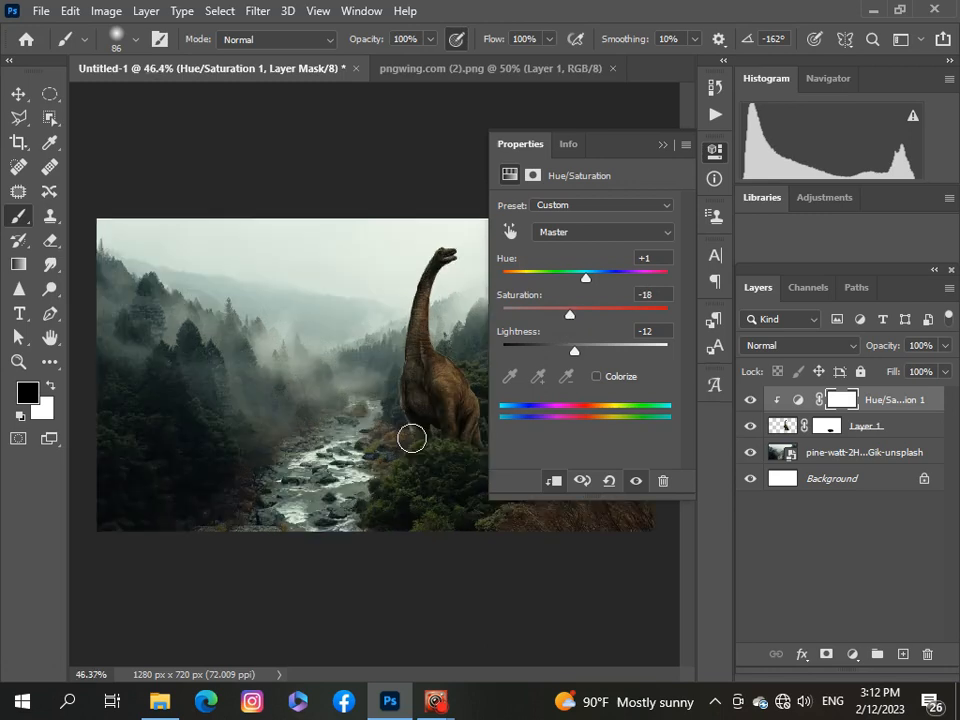
{"action": "scroll", "coordinate": [411, 437], "scroll_direction": "up", "scroll_amount": 1}
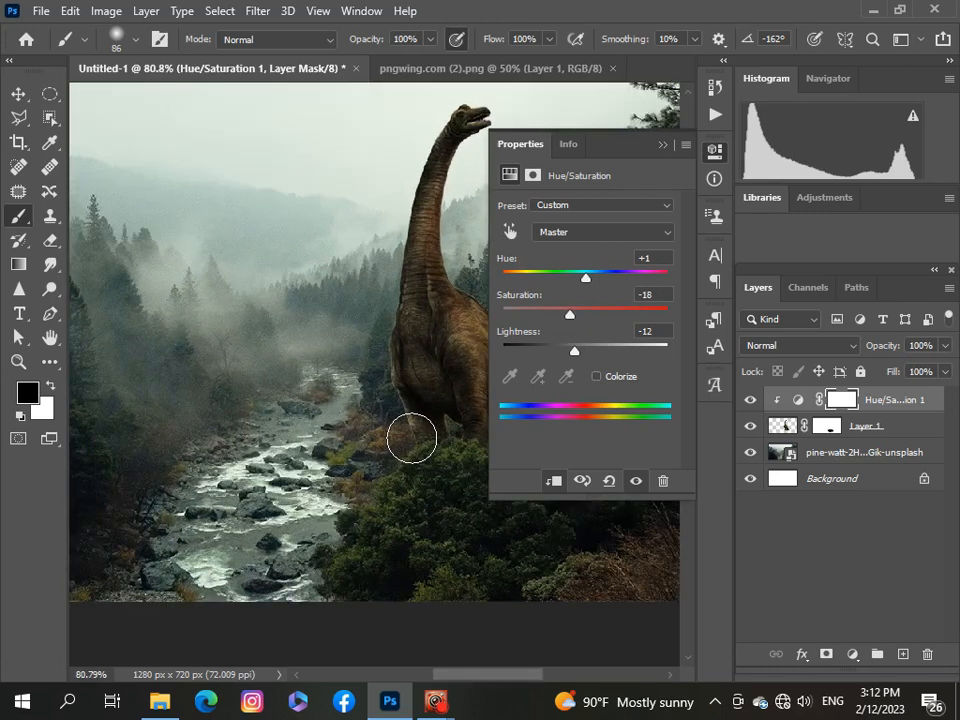
{"action": "scroll", "coordinate": [411, 437], "scroll_direction": "down", "scroll_amount": 3}
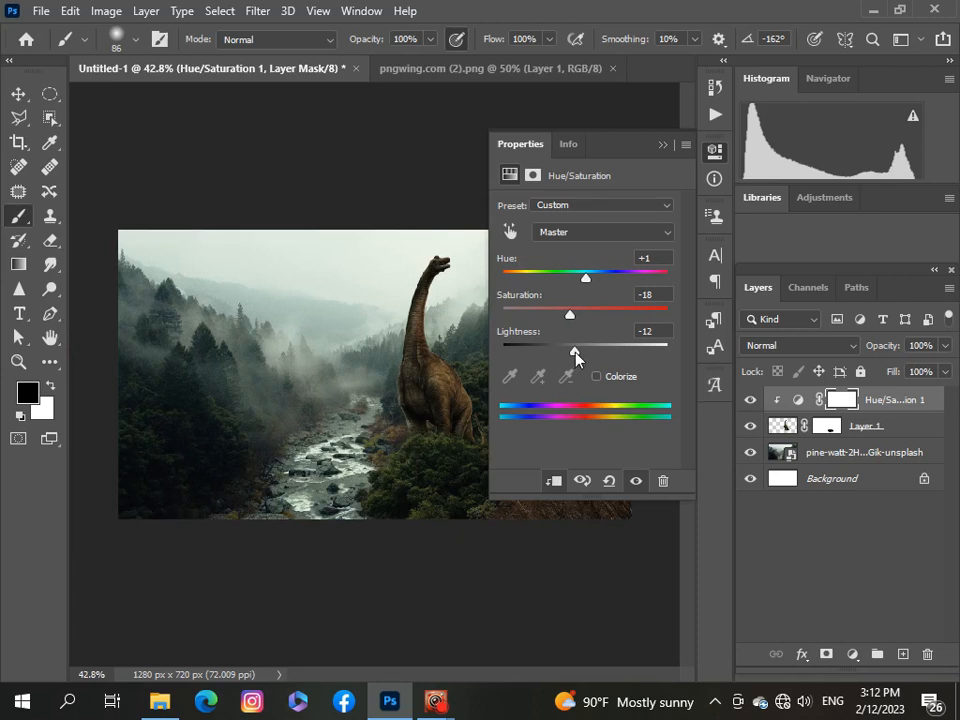
- Set the dinosaur's Hue/Saturation adjustment to Hue +6 and Lightness -19, checking the tone against the forest
{"action": "left_click_drag", "start_coordinate": [576, 354], "coordinate": [569, 358]}
{"action": "left_click_drag", "start_coordinate": [587, 279], "coordinate": [591, 280]}
{"action": "scroll", "coordinate": [383, 424], "scroll_direction": "up", "scroll_amount": 3}
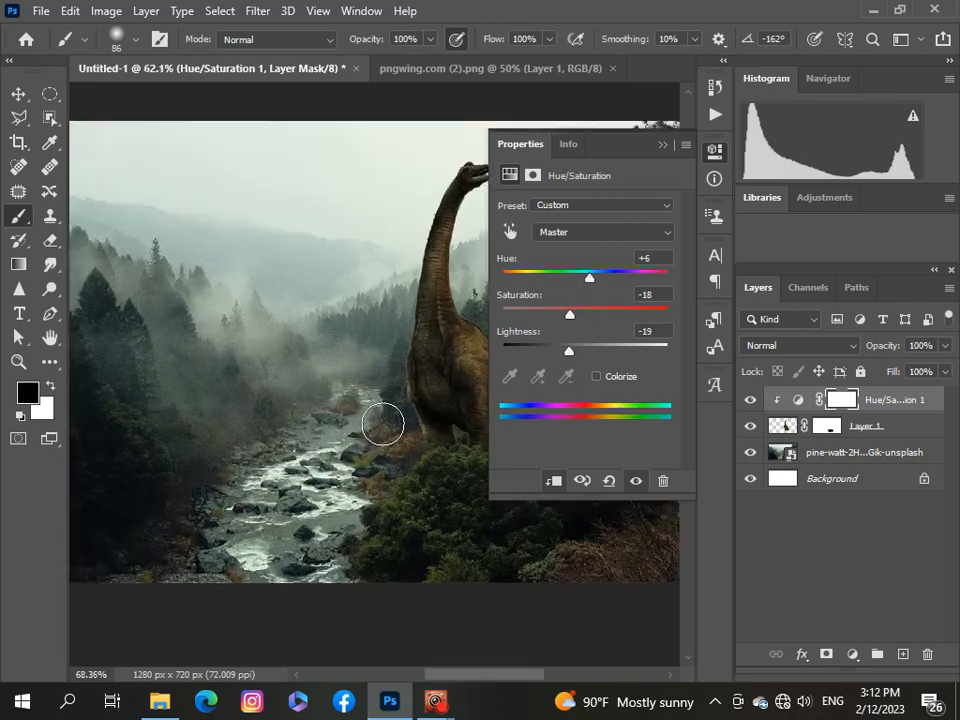
{"action": "scroll", "coordinate": [383, 424], "scroll_direction": "down", "scroll_amount": 3}
{"action": "scroll", "coordinate": [383, 424], "scroll_direction": "down", "scroll_amount": 4}
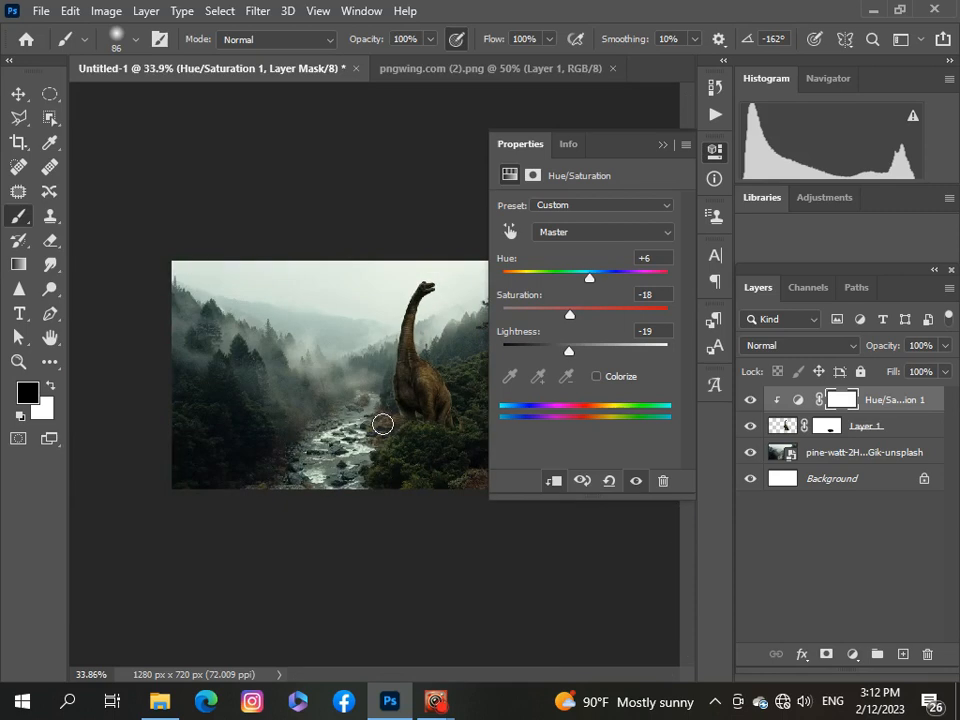
{"action": "scroll", "coordinate": [383, 424], "scroll_direction": "up", "scroll_amount": 3}
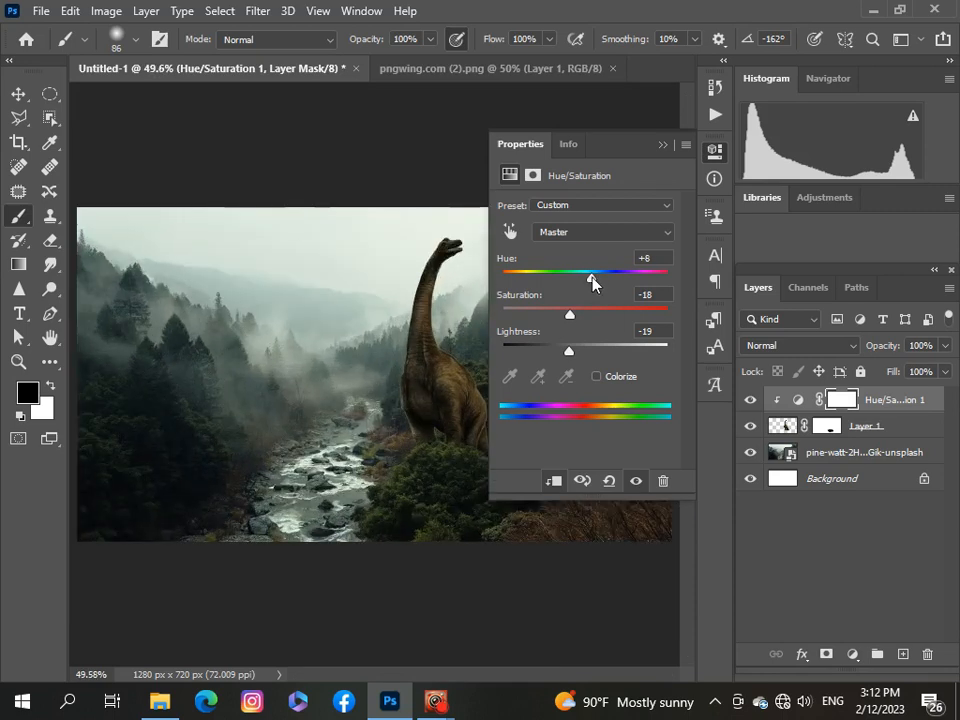
- Fine-tune the dinosaur's Hue to about +8 and raise its Lightness slightly, leaving no layer selected
{"action": "mouse_move", "coordinate": [593, 283]}
{"action": "left_mouse_down"}
{"action": "mouse_move", "coordinate": [602, 283]}
{"action": "mouse_move", "coordinate": [594, 281]}
{"action": "left_mouse_up"}
{"action": "left_click_drag", "start_coordinate": [568, 351], "coordinate": [571, 355]}
{"action": "left_click", "coordinate": [835, 551]}
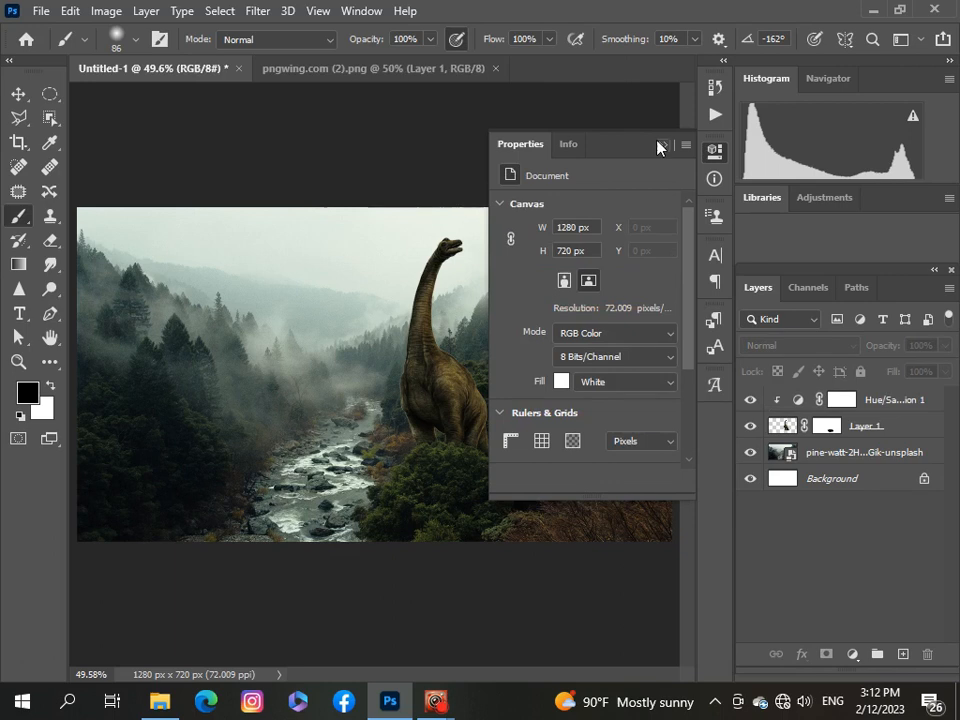
{"action": "left_click", "coordinate": [659, 146]}
{"action": "scroll", "coordinate": [390, 489], "scroll_direction": "up", "scroll_amount": 3}
{"action": "scroll", "coordinate": [393, 491], "scroll_direction": "down", "scroll_amount": 2}
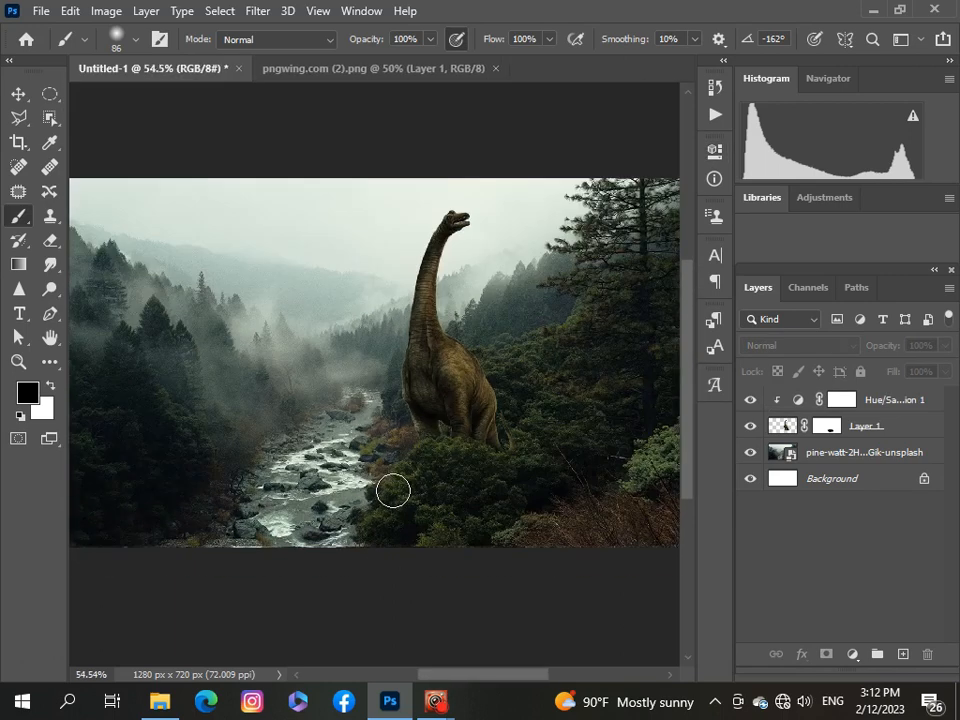
{"action": "scroll", "coordinate": [393, 490], "scroll_direction": "down", "scroll_amount": 2}
{"action": "scroll", "coordinate": [393, 490], "scroll_direction": "up", "scroll_amount": 1}
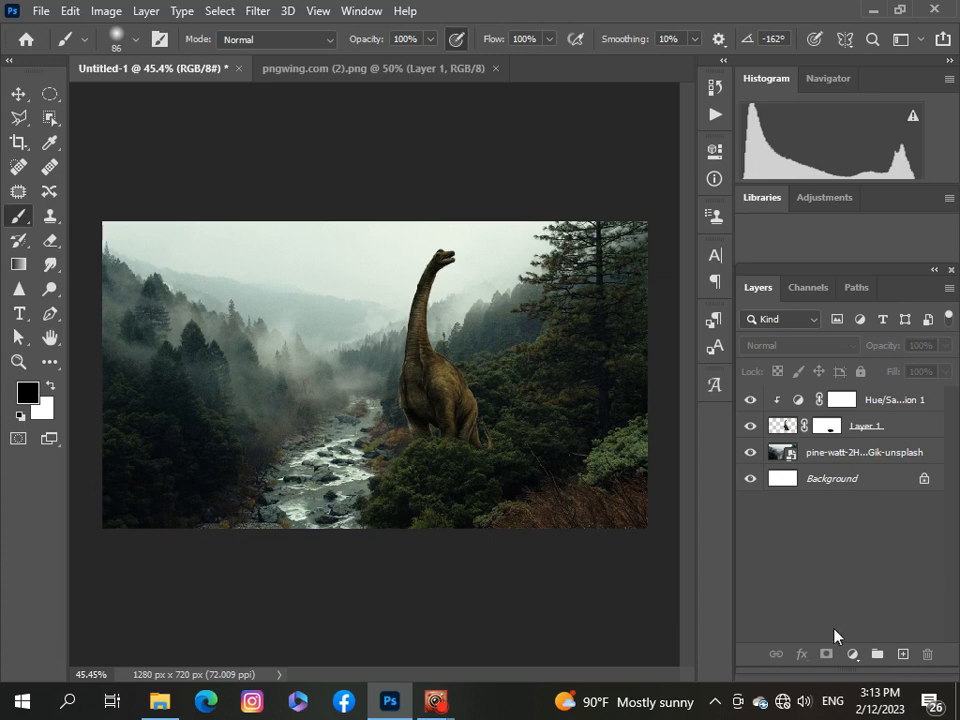
- Add an Exposure adjustment layer above the Hue/Saturation layer and clip it to the dinosaur layer
{"action": "left_click", "coordinate": [852, 656]}
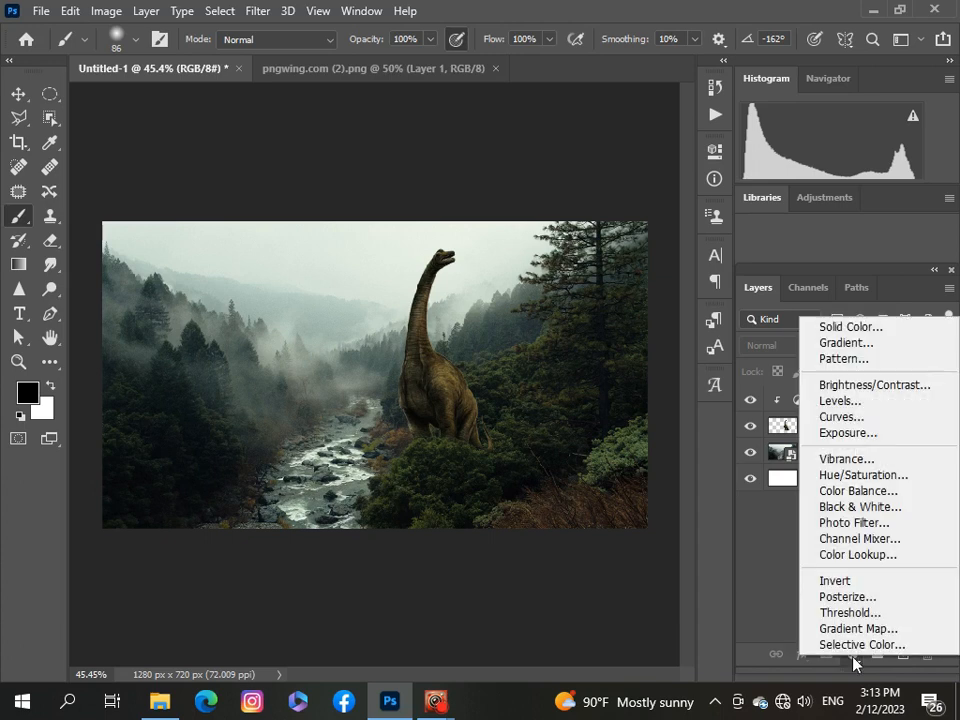
{"action": "left_click", "coordinate": [876, 433]}
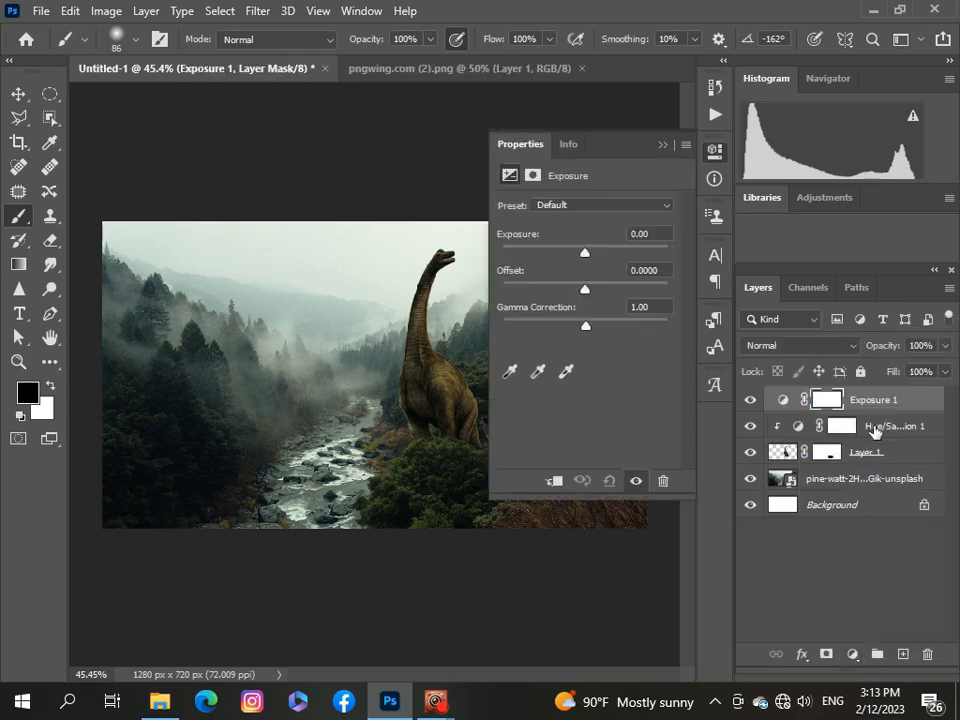
{"action": "mouse_move", "coordinate": [588, 262]}
{"action": "left_mouse_down"}
{"action": "mouse_move", "coordinate": [597, 258]}
{"action": "mouse_move", "coordinate": [586, 254]}
{"action": "left_mouse_up"}
{"action": "left_click", "coordinate": [557, 484]}
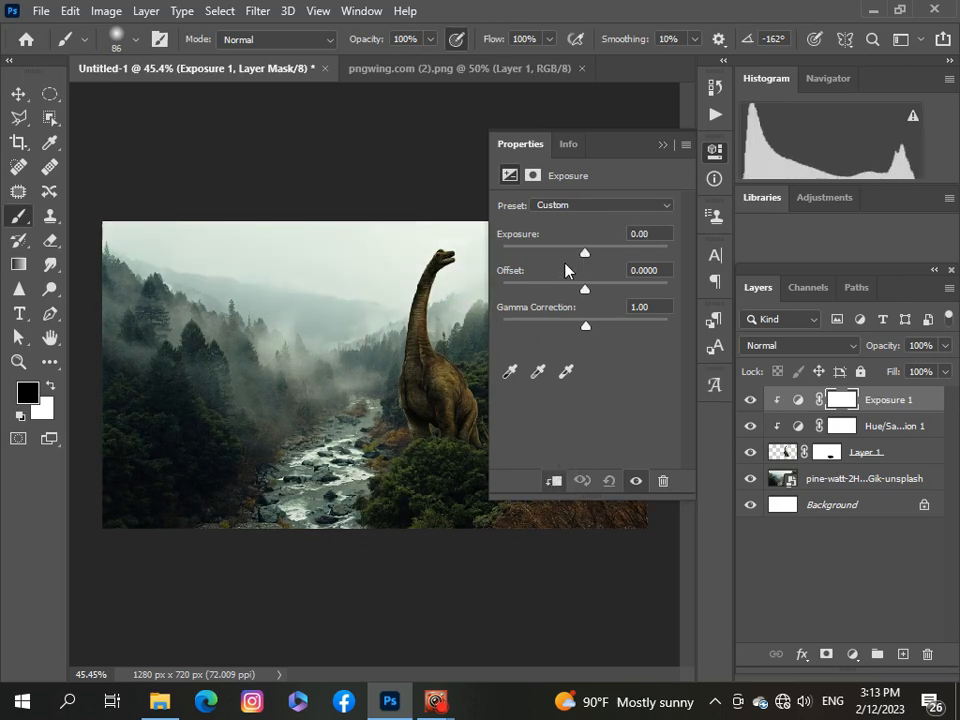
- Raise the dinosaur's Exposure to +0.83 and fine-tune the remaining Exposure adjustment sliders
{"action": "left_click_drag", "start_coordinate": [585, 253], "coordinate": [596, 256]}
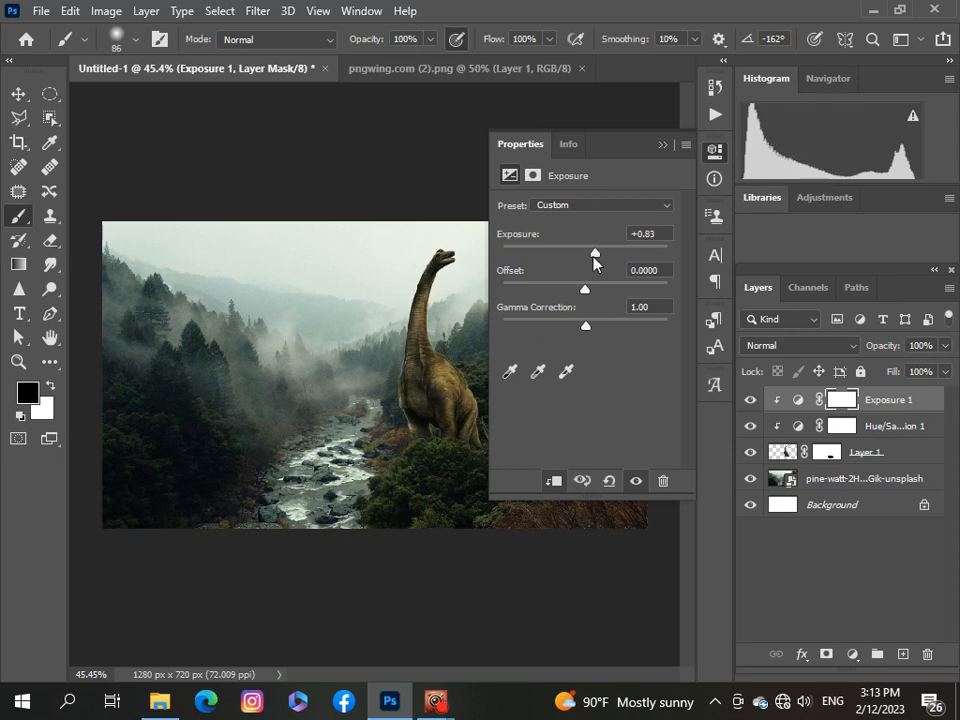
{"action": "left_click_drag", "start_coordinate": [584, 289], "coordinate": [589, 330]}
{"action": "left_click", "coordinate": [660, 146]}
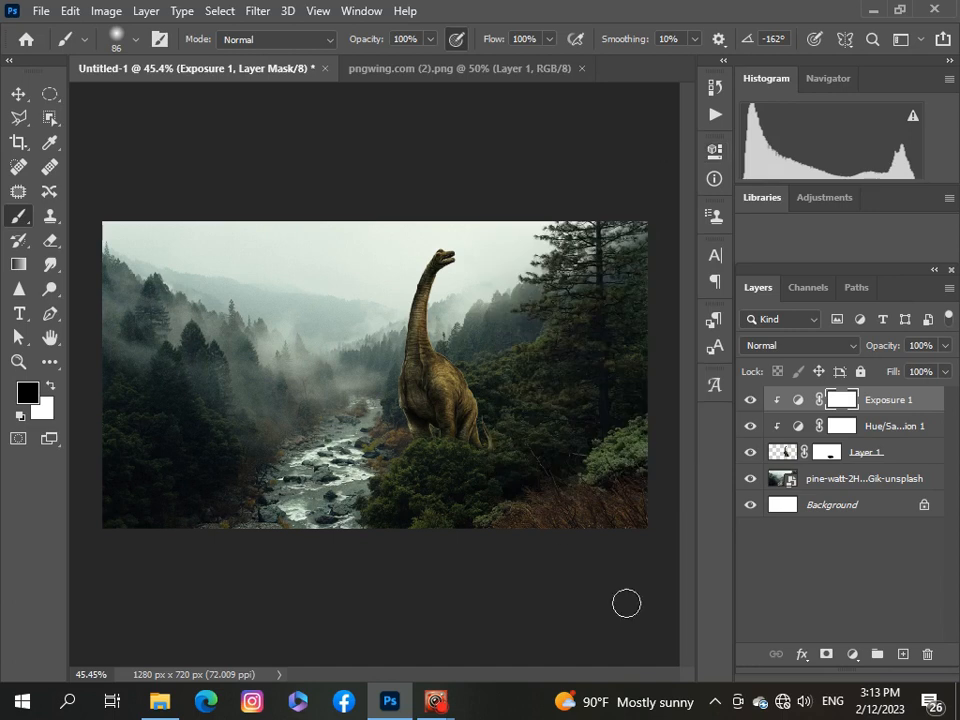
- Add a Levels adjustment layer above the Exposure layer and clip it to the dinosaur layer
{"action": "left_click", "coordinate": [855, 655]}
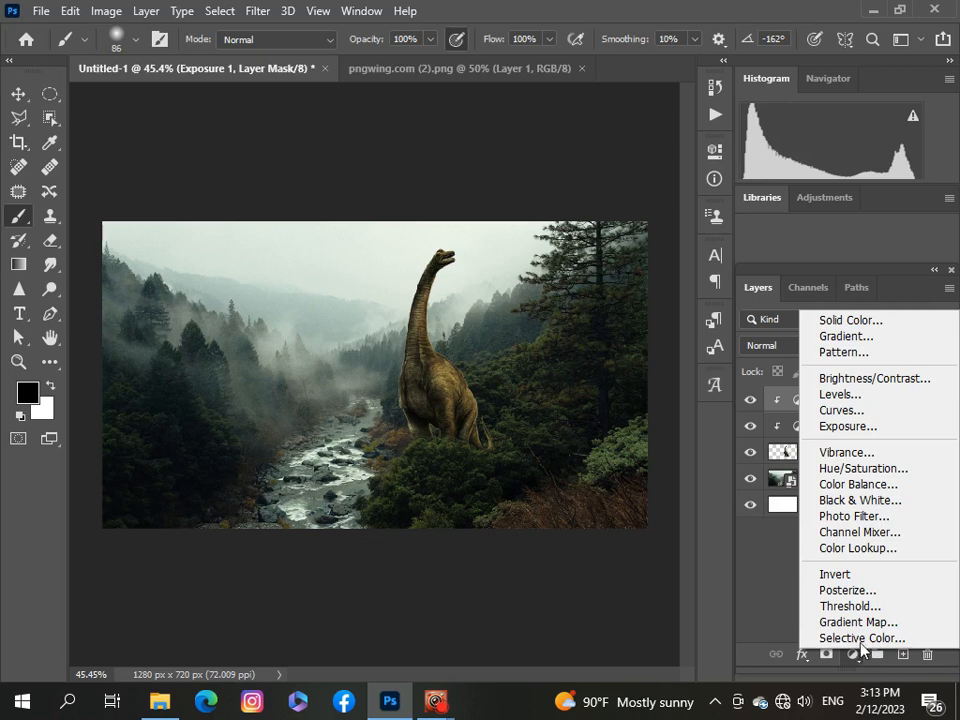
{"action": "left_click", "coordinate": [855, 396]}
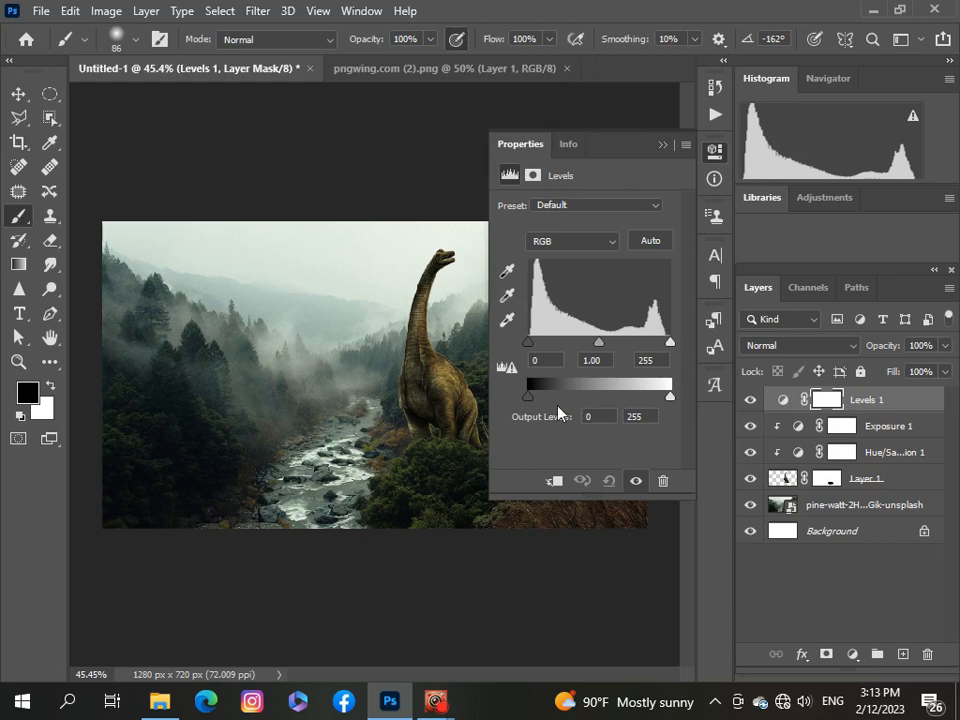
{"action": "left_click", "coordinate": [553, 481]}
- Set the dinosaur's Levels to black input 5, midtone 1.09 and white output 232
{"action": "left_click_drag", "start_coordinate": [526, 346], "coordinate": [531, 346]}
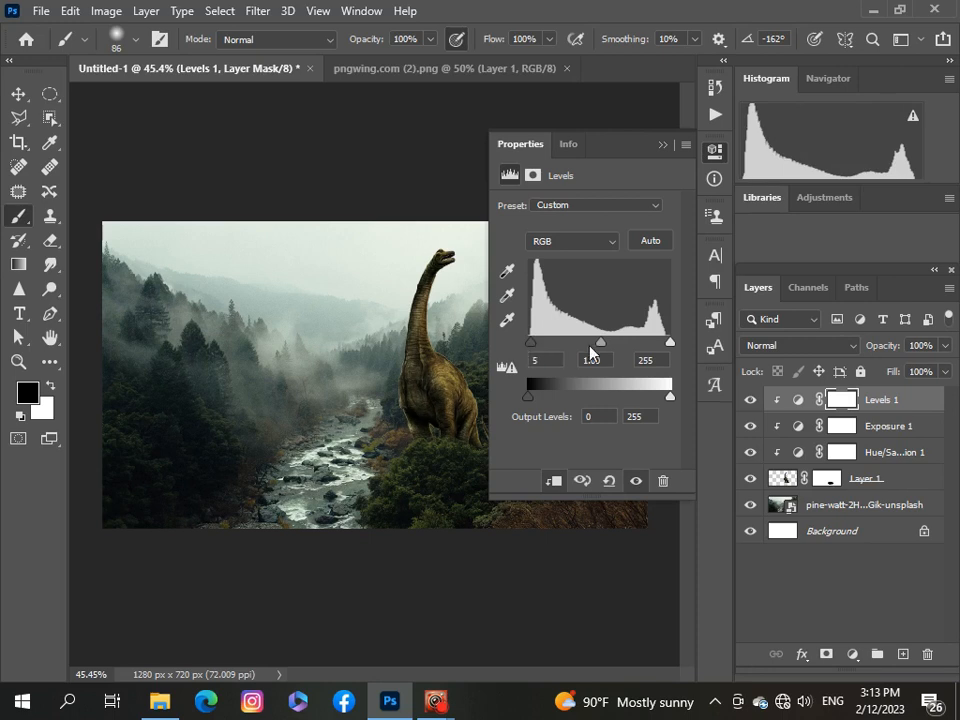
{"action": "left_click_drag", "start_coordinate": [601, 347], "coordinate": [598, 347]}
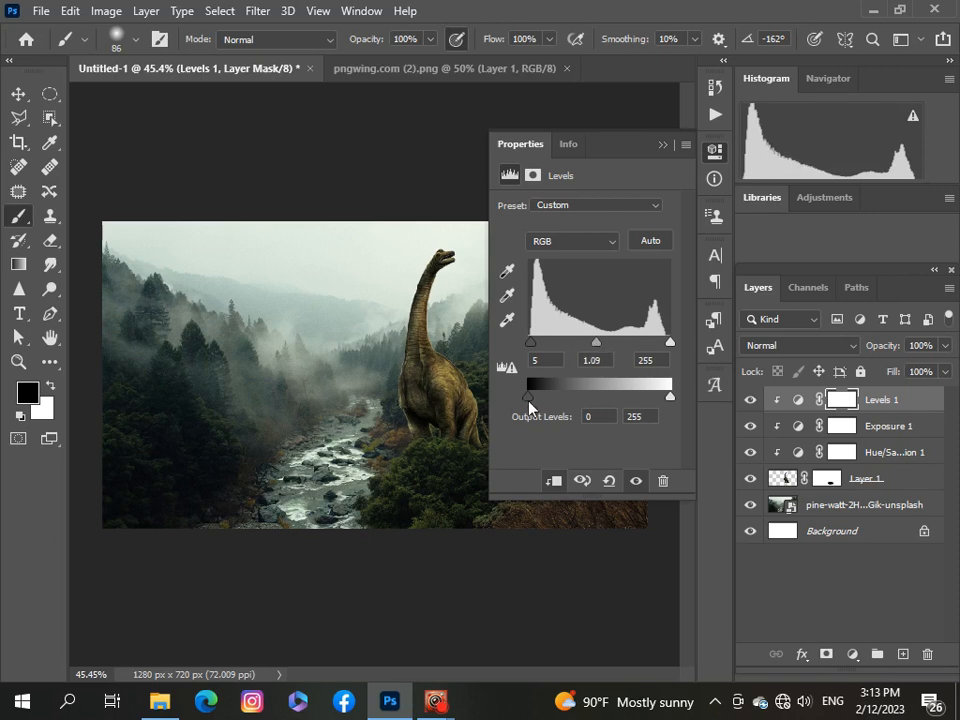
{"action": "mouse_move", "coordinate": [530, 405]}
{"action": "left_mouse_down"}
{"action": "mouse_move", "coordinate": [538, 401]}
{"action": "mouse_move", "coordinate": [529, 403]}
{"action": "left_mouse_up"}
{"action": "left_click_drag", "start_coordinate": [670, 400], "coordinate": [658, 404]}
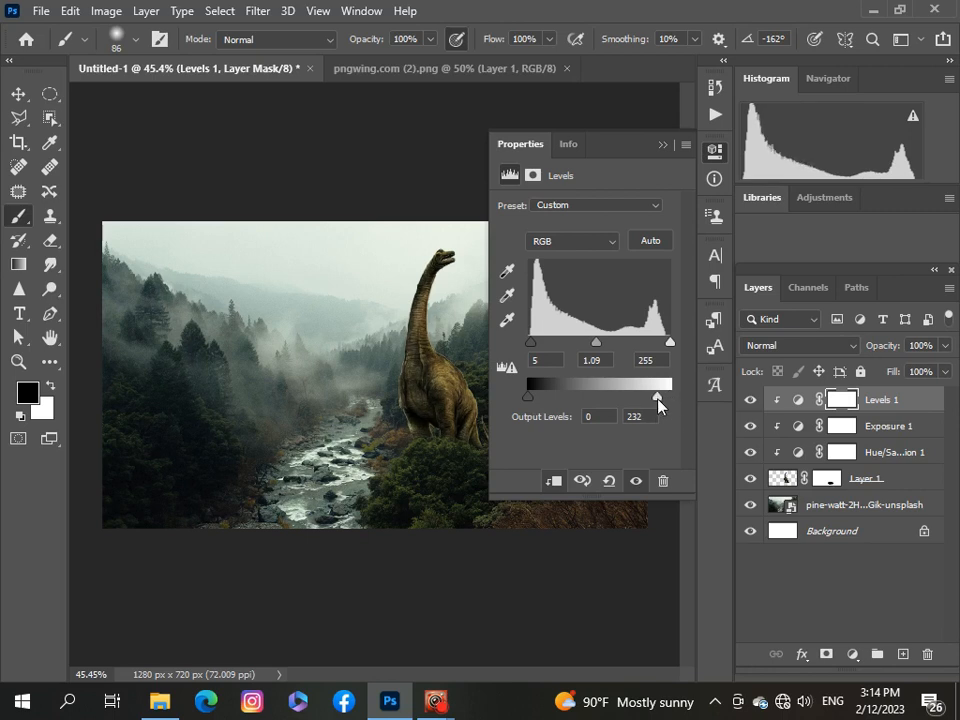
{"action": "left_click", "coordinate": [662, 146]}
- Set the Smudge tool's strength to 100% and switch to the Blur tool
{"action": "scroll", "coordinate": [412, 441], "scroll_direction": "up", "scroll_amount": 2}
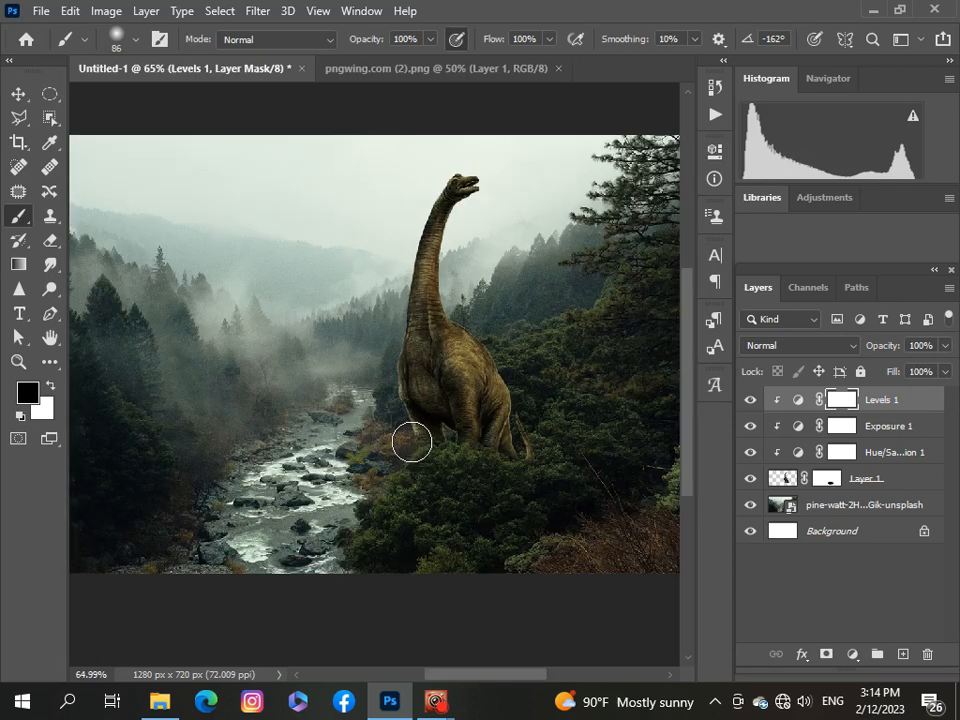
{"action": "scroll", "coordinate": [412, 441], "scroll_direction": "up", "scroll_amount": 2}
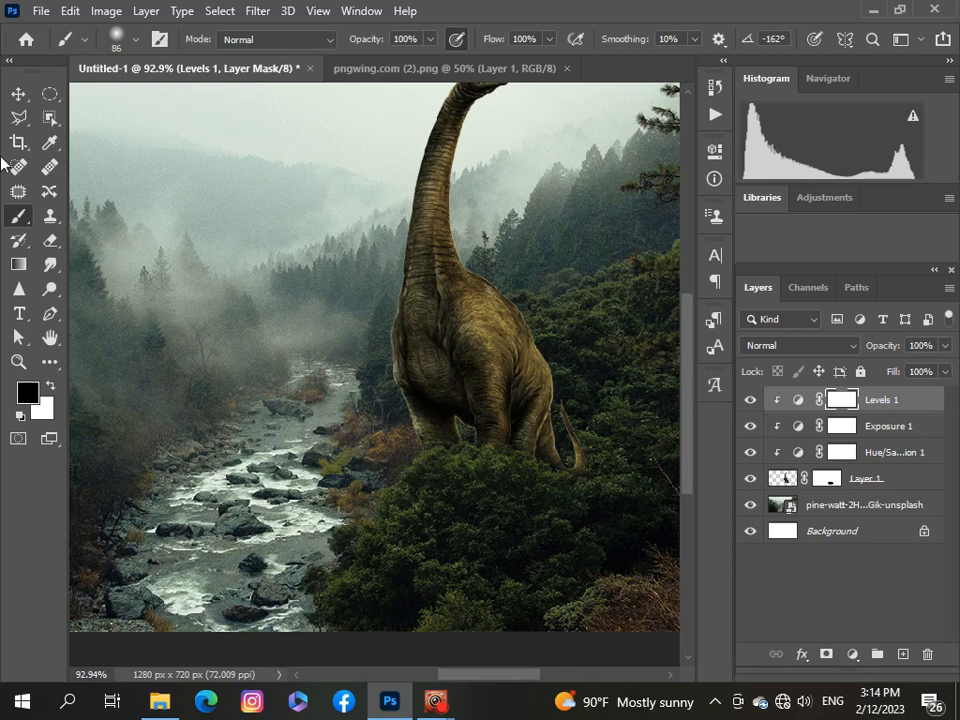
{"action": "left_click", "coordinate": [52, 265]}
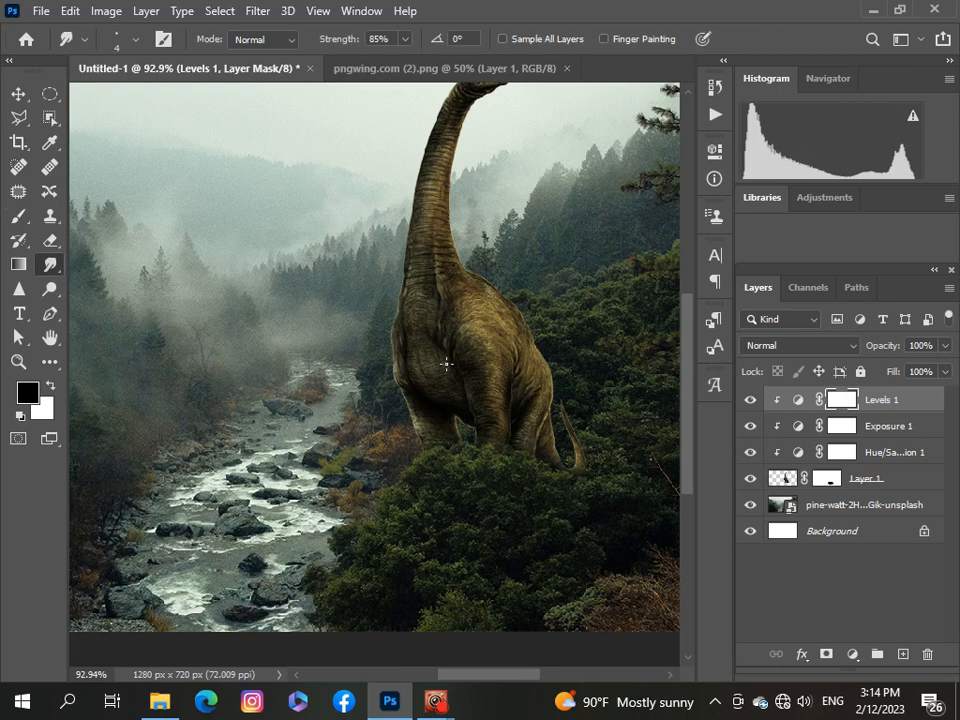
{"action": "right_click", "coordinate": [51, 266]}
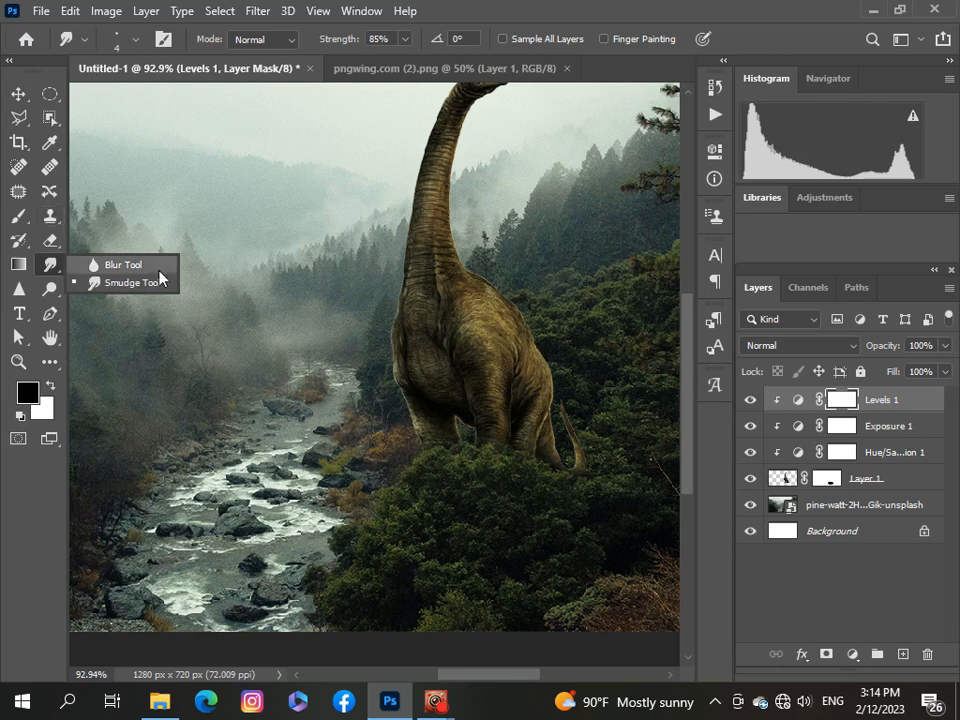
{"action": "left_click", "coordinate": [403, 392]}
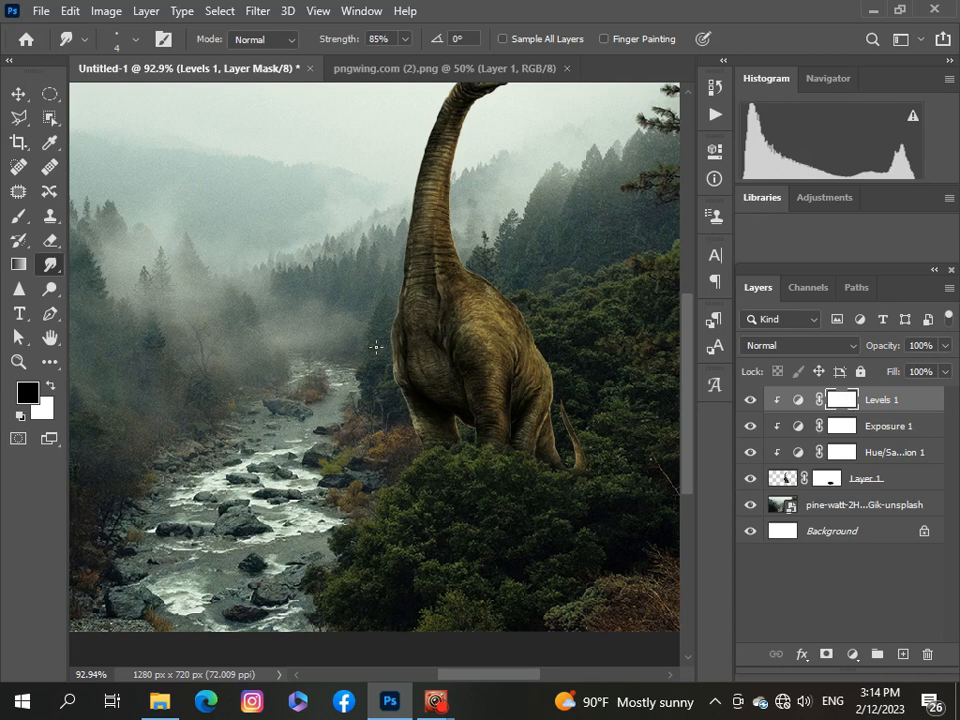
{"action": "scroll", "coordinate": [400, 340], "scroll_direction": "up", "scroll_amount": 3}
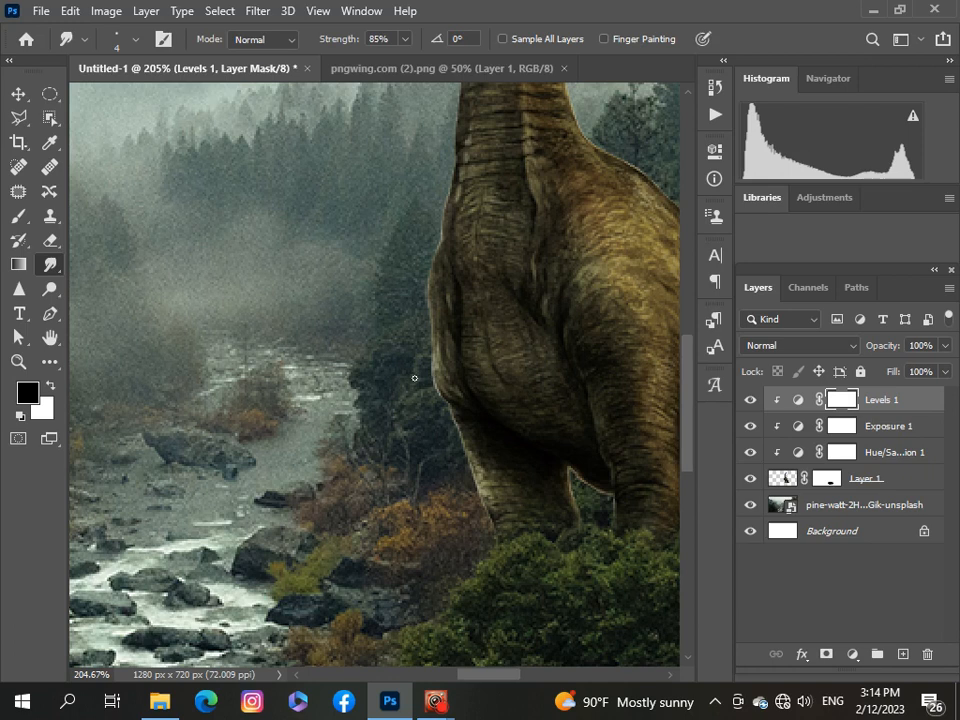
{"action": "left_click", "coordinate": [405, 39]}
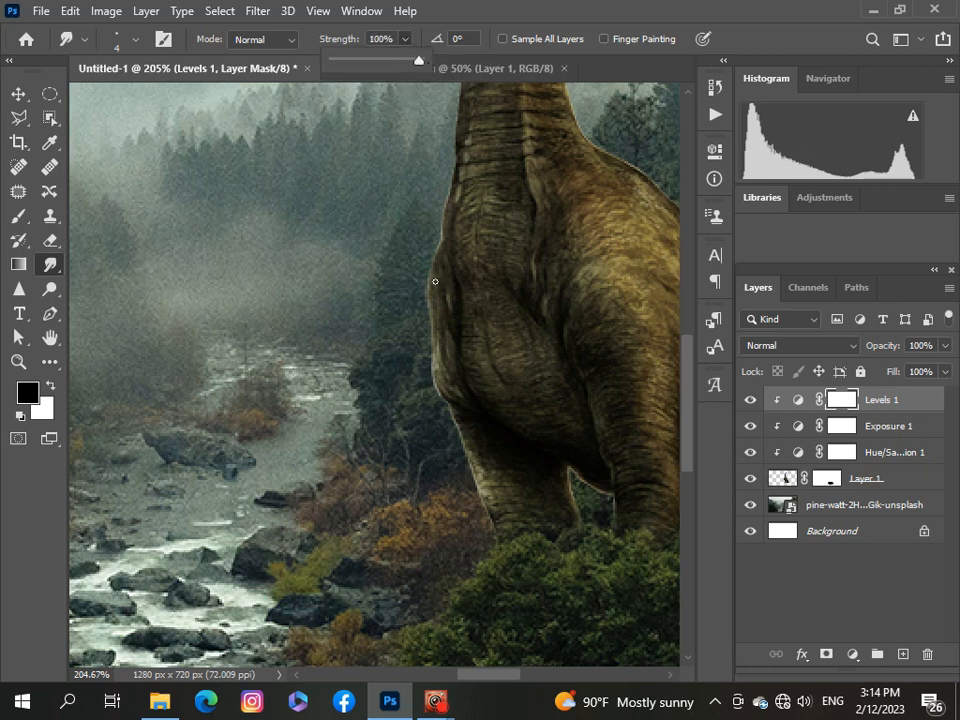
{"action": "left_click", "coordinate": [435, 281]}
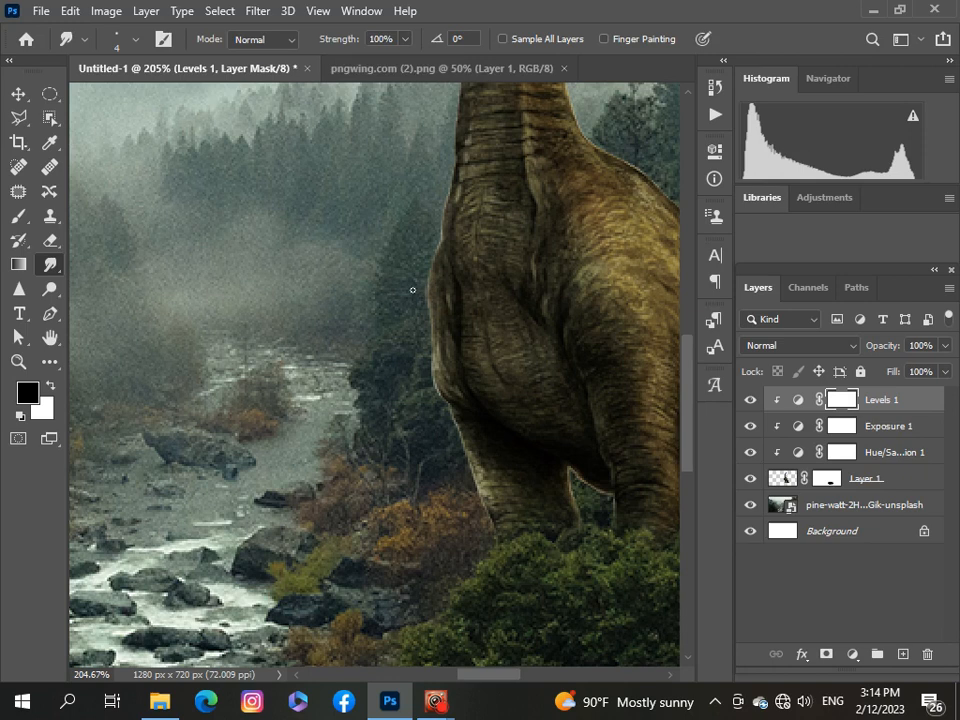
{"action": "right_click", "coordinate": [51, 264]}
{"action": "left_click", "coordinate": [94, 264]}
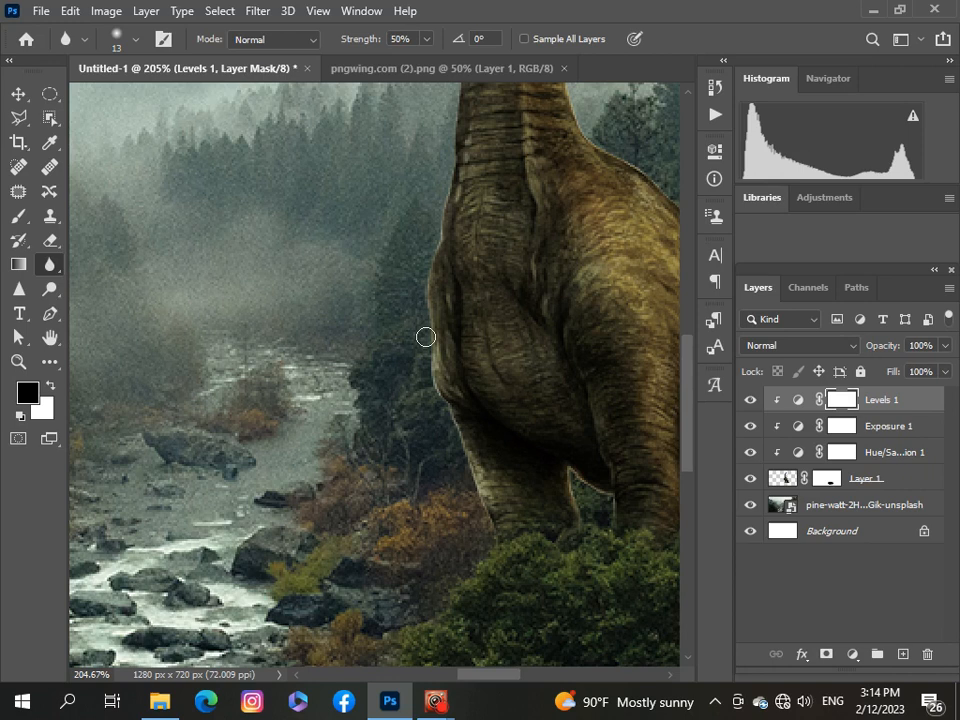
- Examine how the dinosaur blends into the misty forest, in the whole composition and close up on its head and neck
{"action": "scroll", "coordinate": [425, 337], "scroll_direction": "down", "scroll_amount": 5}
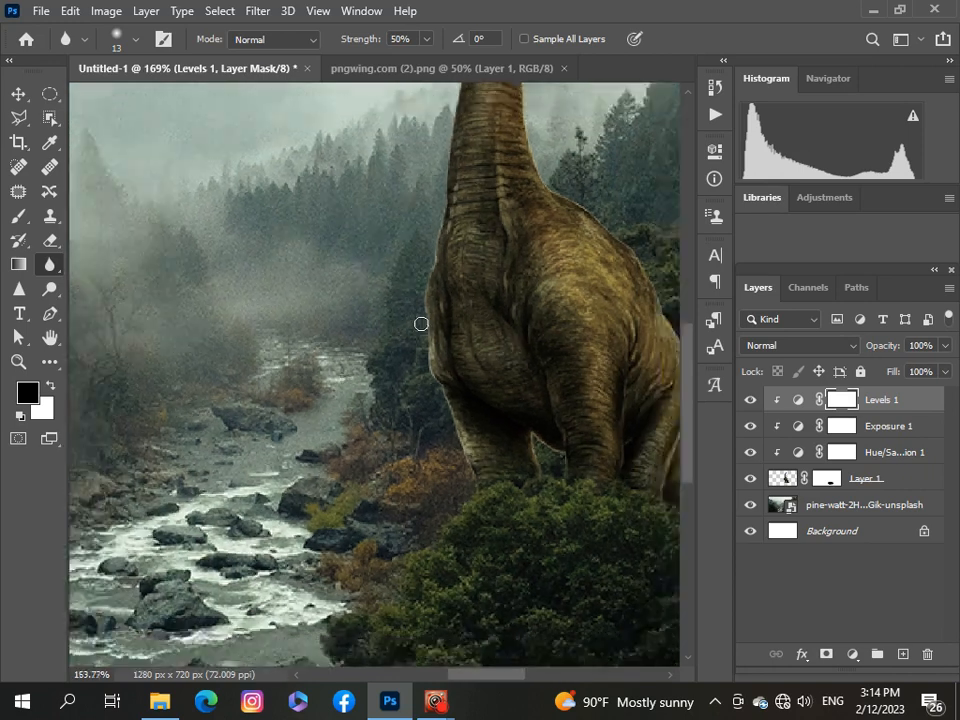
{"action": "scroll", "coordinate": [421, 324], "scroll_direction": "down", "scroll_amount": 2}
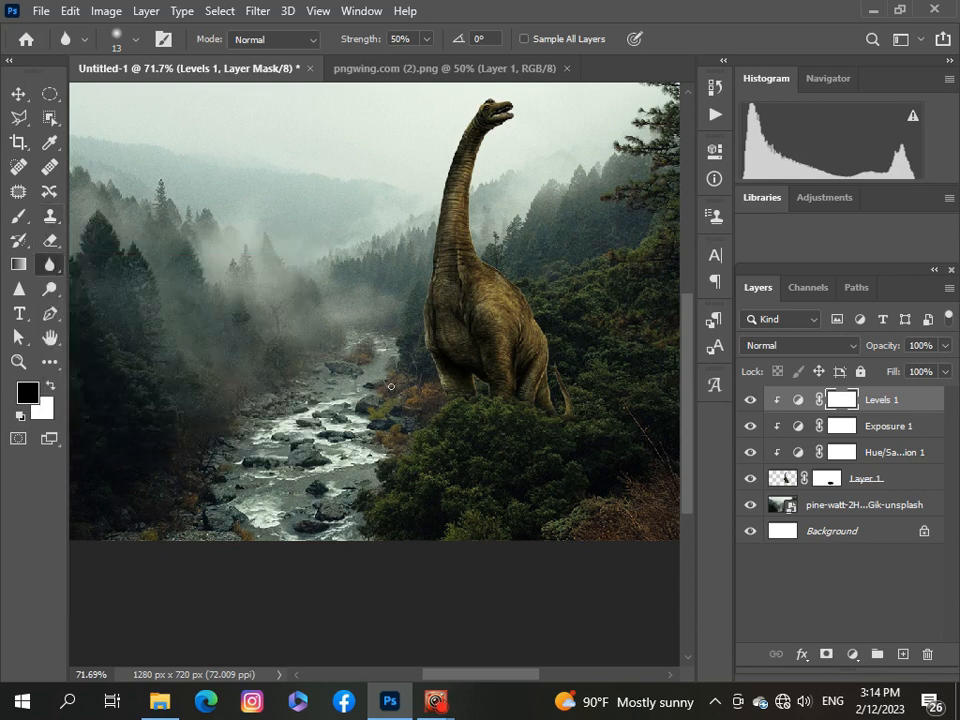
{"action": "scroll", "coordinate": [391, 386], "scroll_direction": "down", "scroll_amount": 3}
{"action": "scroll", "coordinate": [392, 387], "scroll_direction": "up", "scroll_amount": 1}
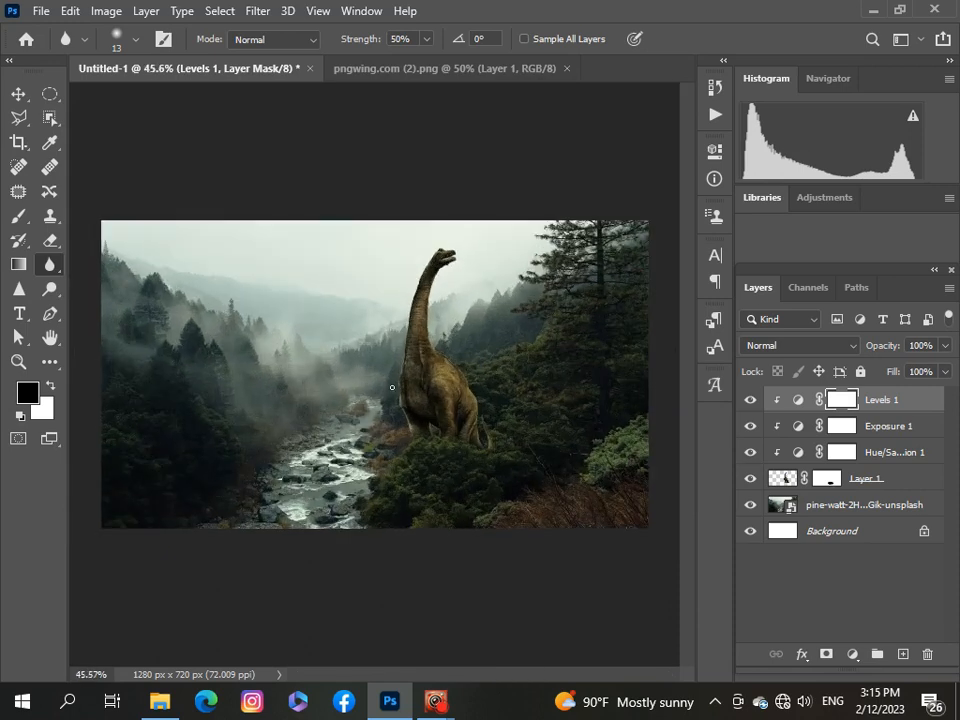
{"action": "scroll", "coordinate": [392, 387], "scroll_direction": "down", "scroll_amount": 2}
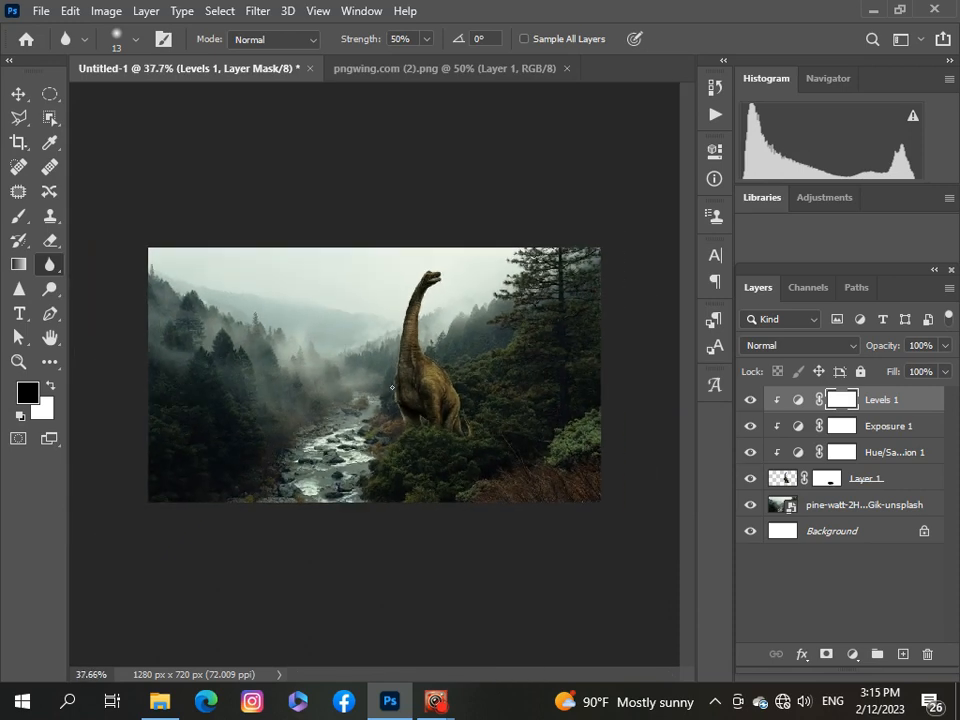
{"action": "scroll", "coordinate": [392, 387], "scroll_direction": "up", "scroll_amount": 1}
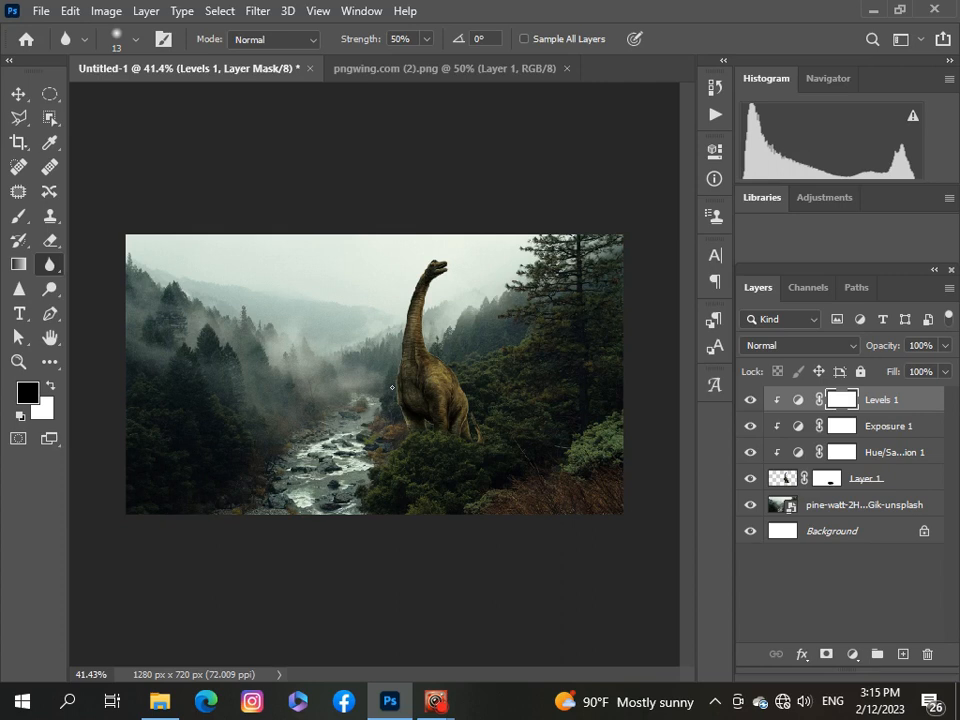
{"action": "scroll", "coordinate": [392, 387], "scroll_direction": "up", "scroll_amount": 3}
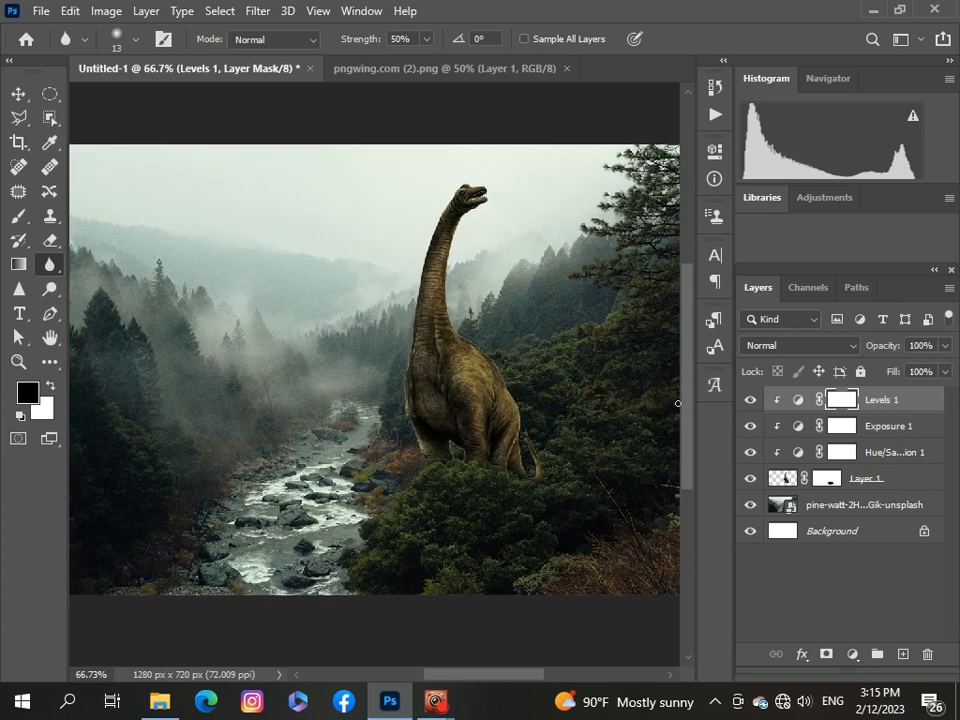
{"action": "scroll", "coordinate": [507, 401], "scroll_direction": "up", "scroll_amount": 3}
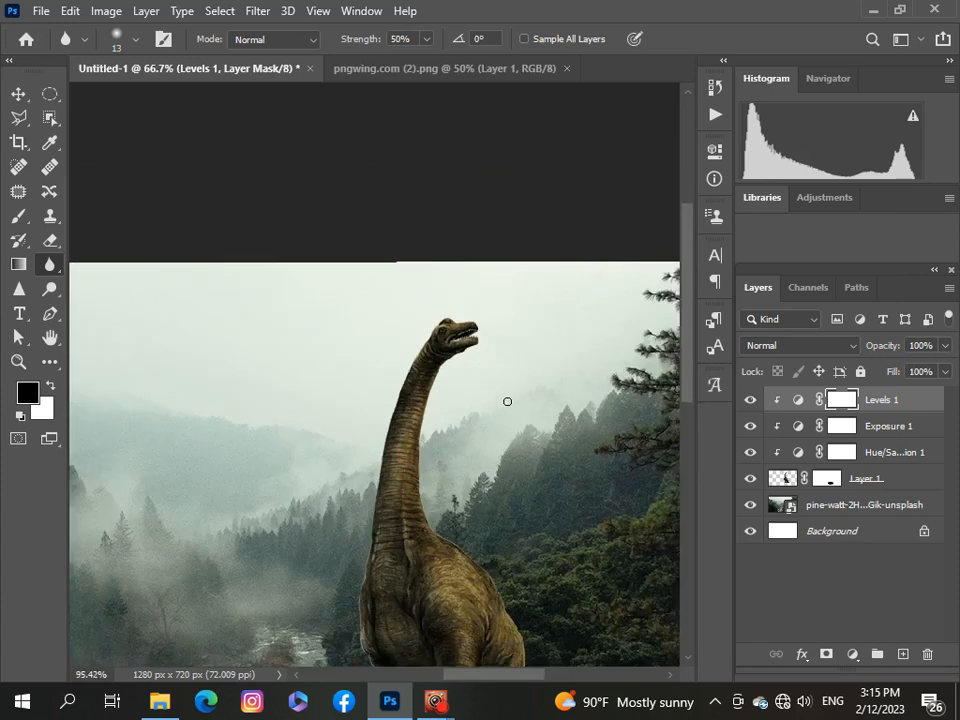
{"action": "scroll", "coordinate": [505, 400], "scroll_direction": "up", "scroll_amount": 2}
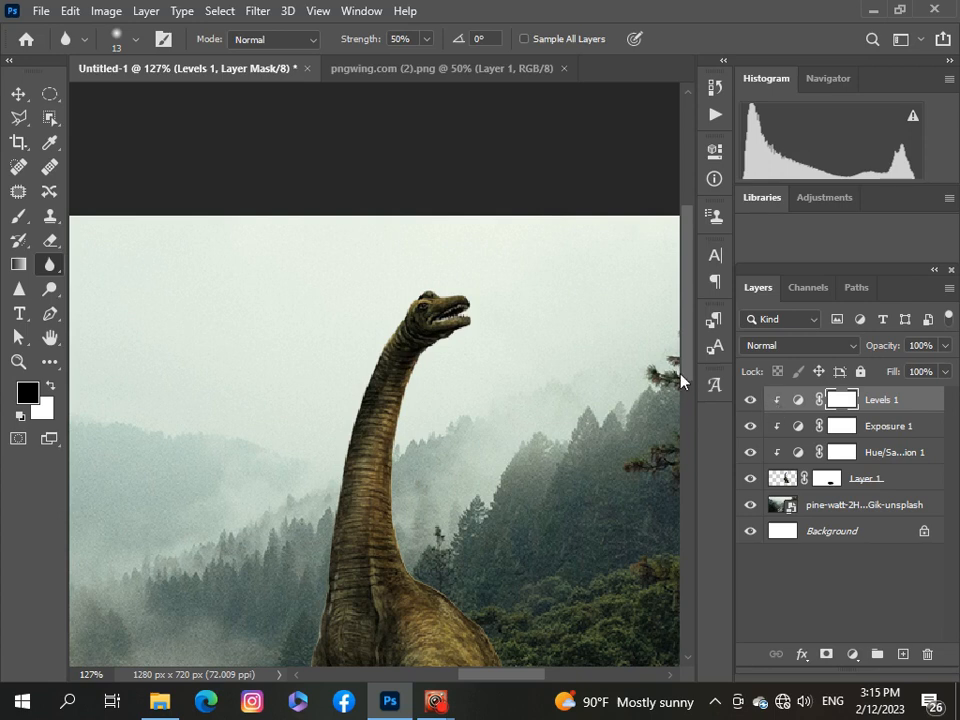
{"action": "scroll", "coordinate": [688, 383], "scroll_direction": "down", "scroll_amount": 1}
{"action": "scroll", "coordinate": [688, 385], "scroll_direction": "up", "scroll_amount": 2}
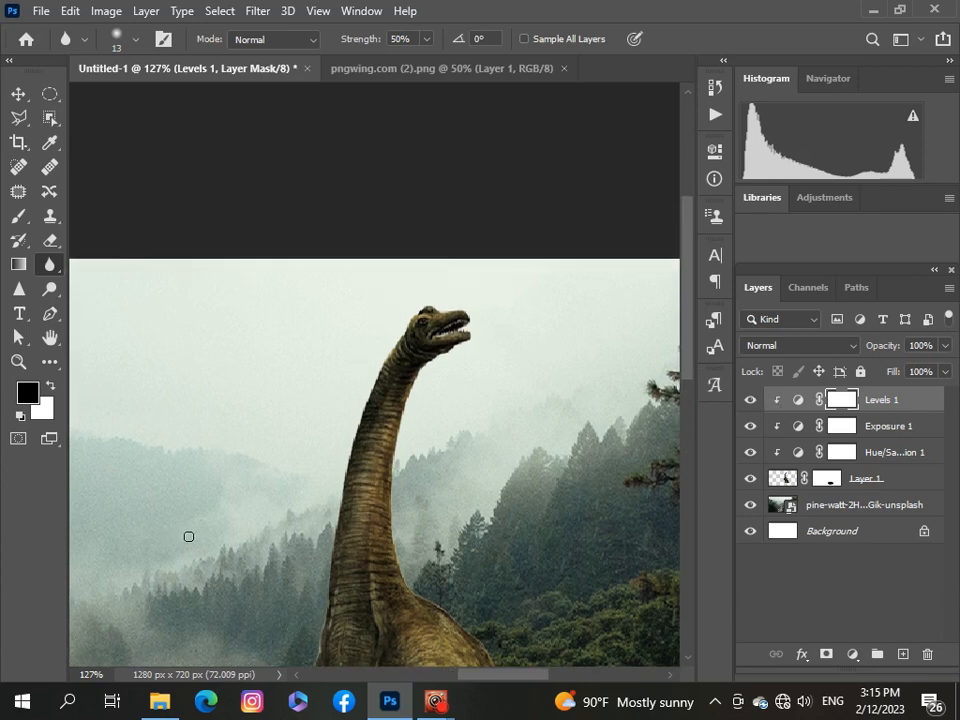
{"action": "key", "text": "ctrl+0"}
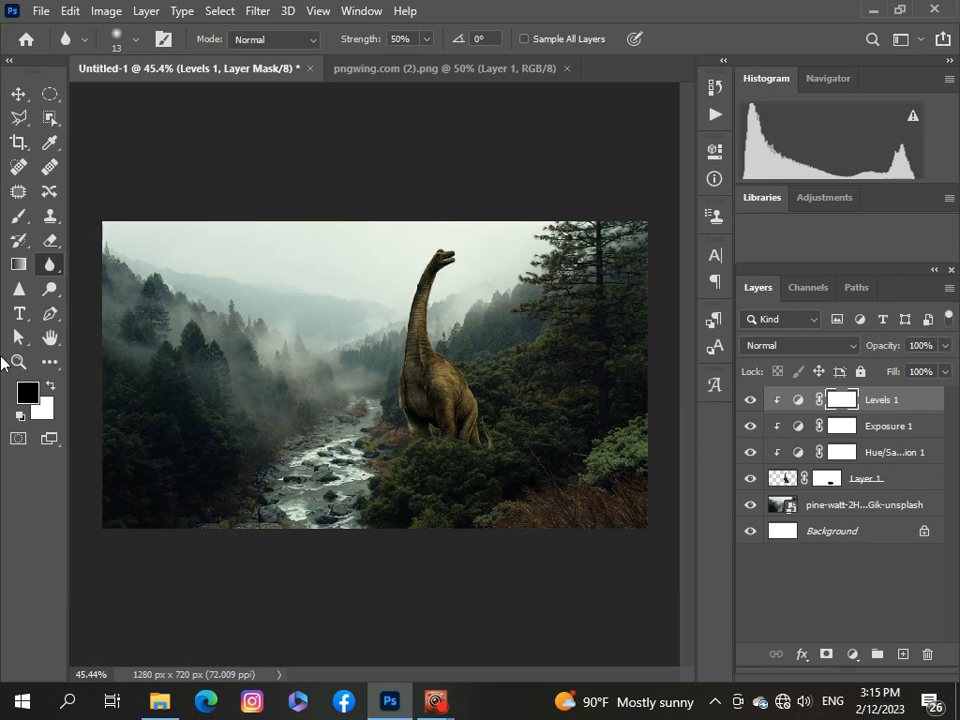
- Add a new empty layer above Levels 1 and choose a bright red foreground colour for the Brush tool
{"action": "left_click", "coordinate": [905, 655]}
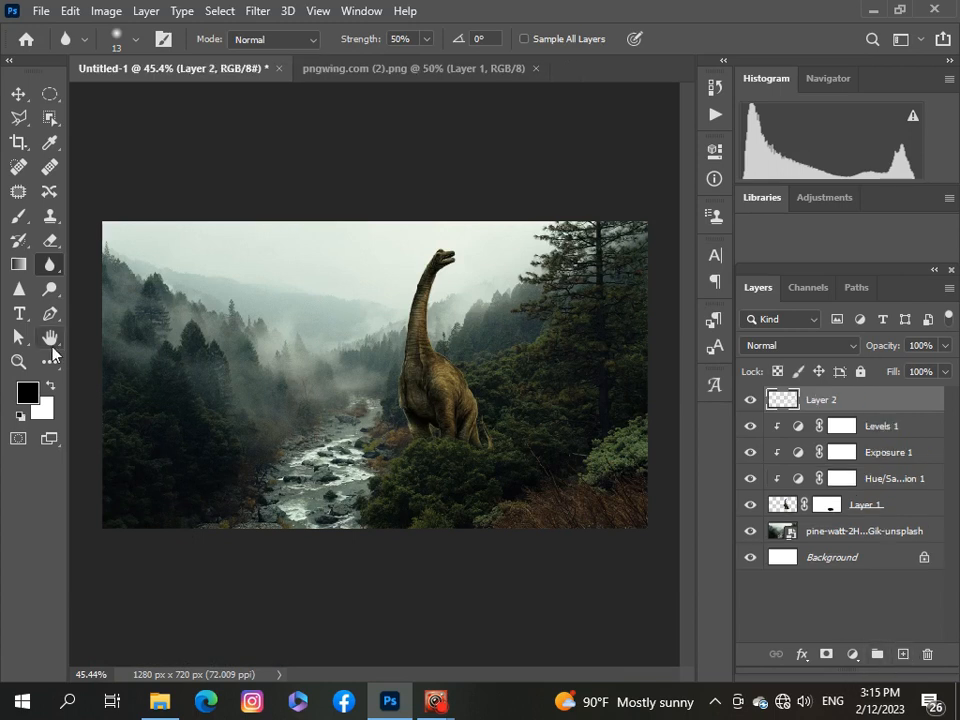
{"action": "left_click", "coordinate": [18, 216]}
{"action": "left_click", "coordinate": [27, 393]}
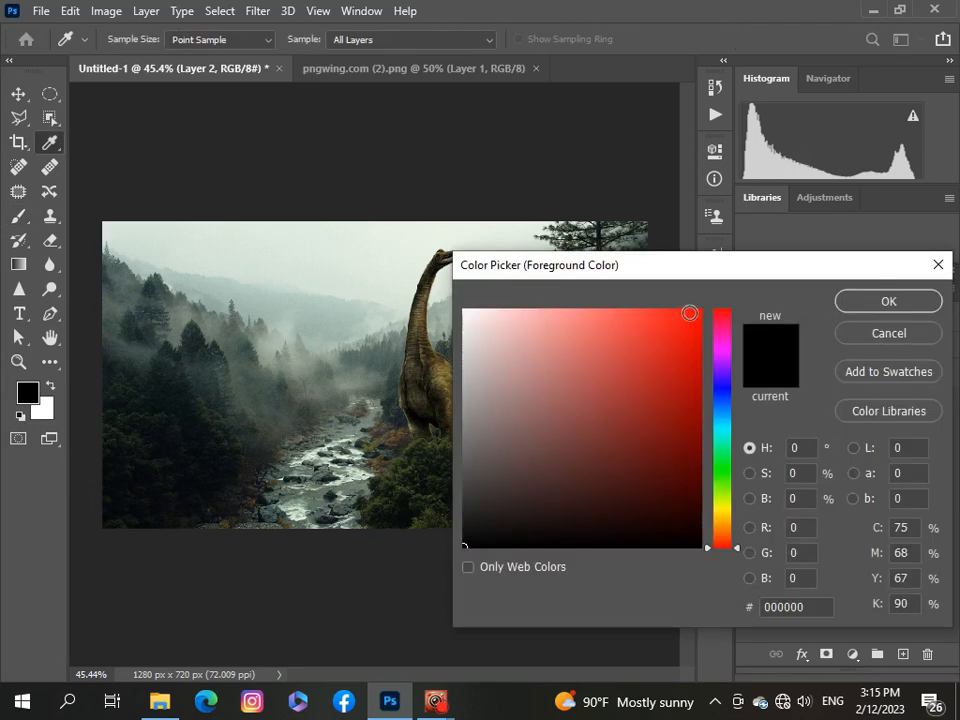
{"action": "left_click", "coordinate": [689, 313]}
{"action": "left_click", "coordinate": [888, 304]}
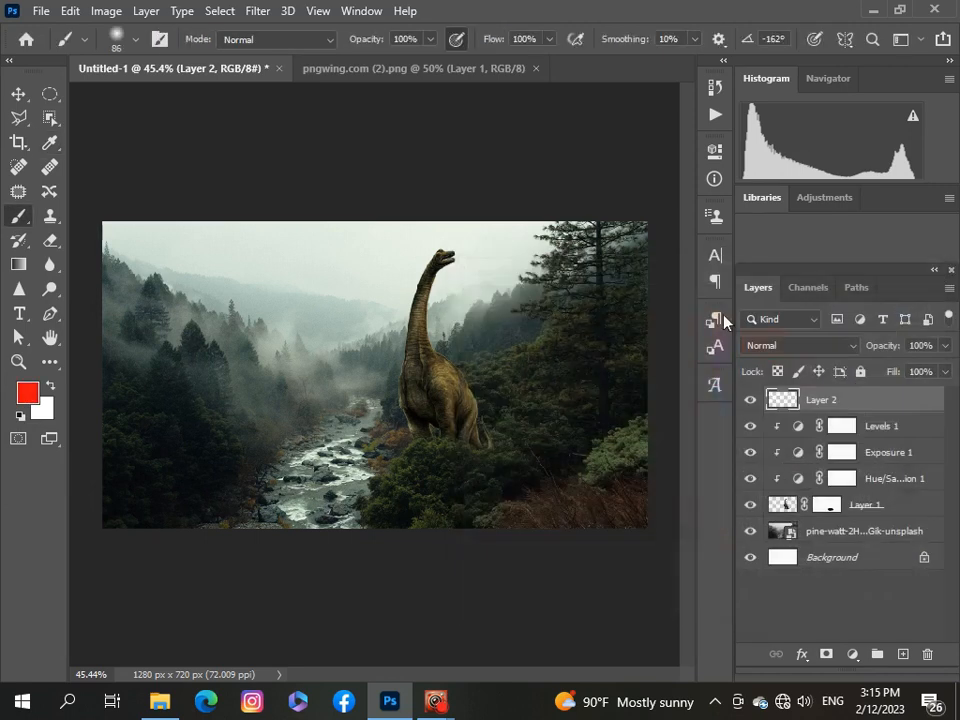
- Set the brush size to 385 px and move the new layer beneath the dinosaur layer
{"action": "left_click", "coordinate": [137, 40]}
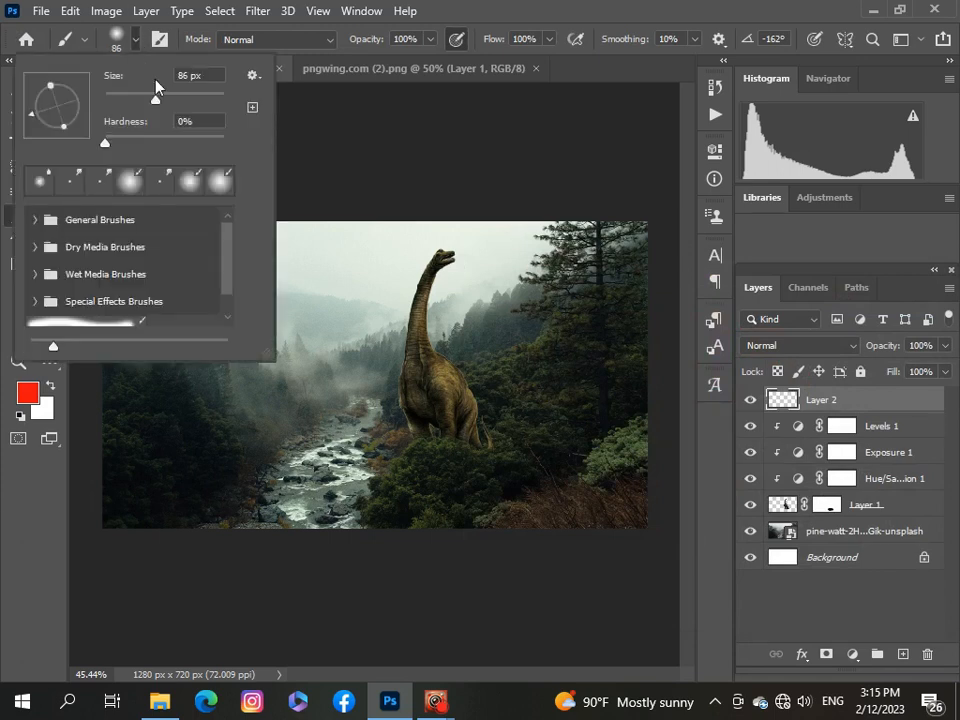
{"action": "left_click_drag", "start_coordinate": [156, 94], "coordinate": [205, 97]}
{"action": "left_click_drag", "start_coordinate": [900, 398], "coordinate": [896, 510]}
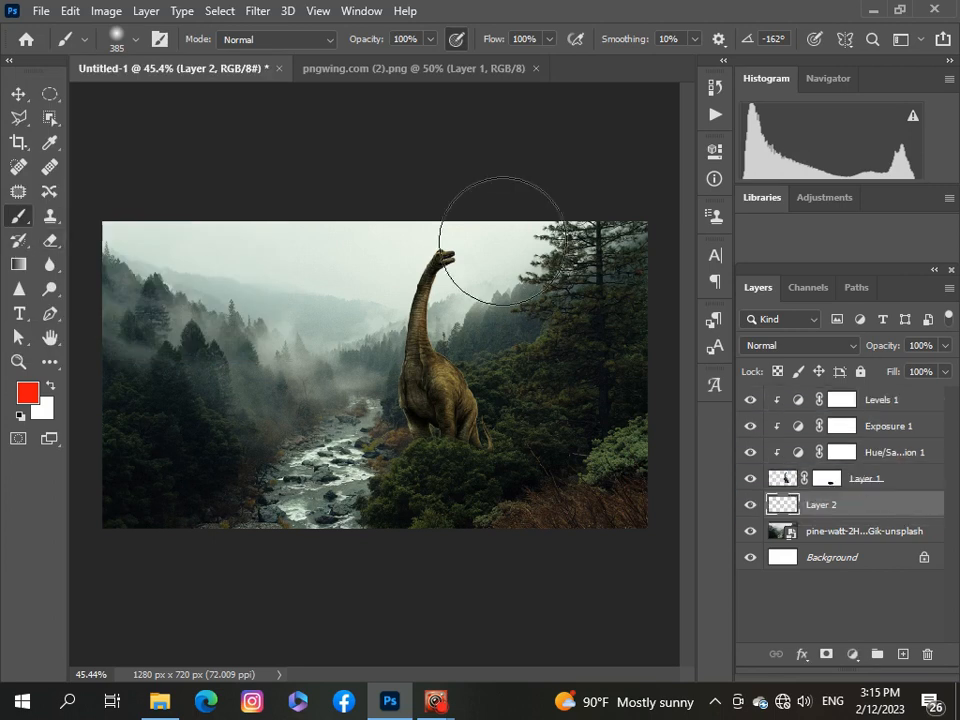
- Try tinting the sky red with a dab beside the dinosaur's head and broad 1457 px dabs, undoing each attempt
{"action": "left_click", "coordinate": [471, 248]}
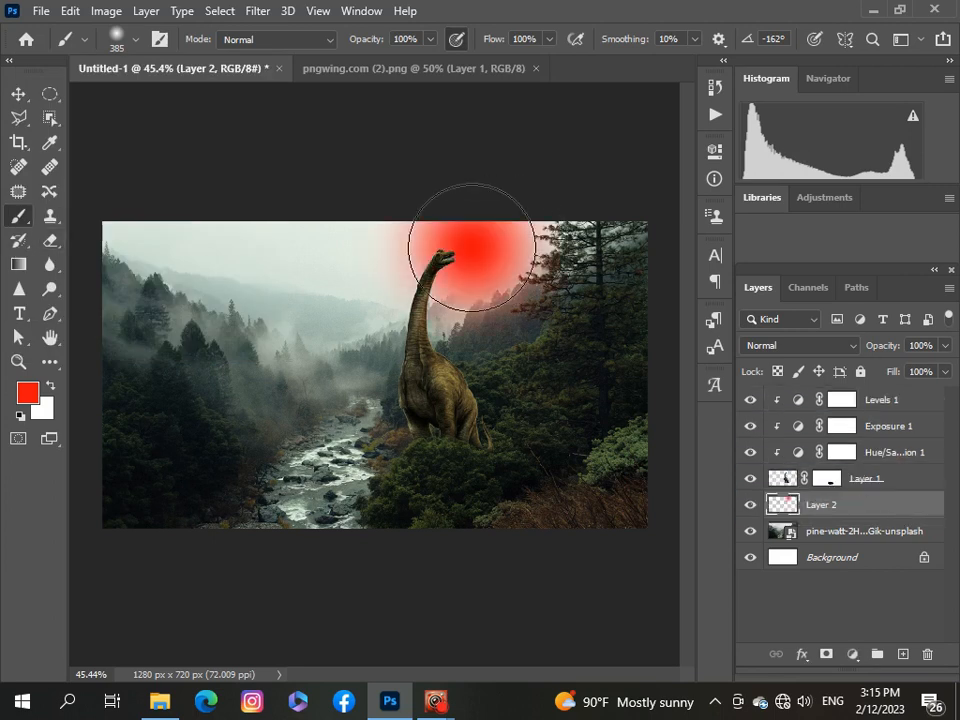
{"action": "key", "text": "ctrl+z"}
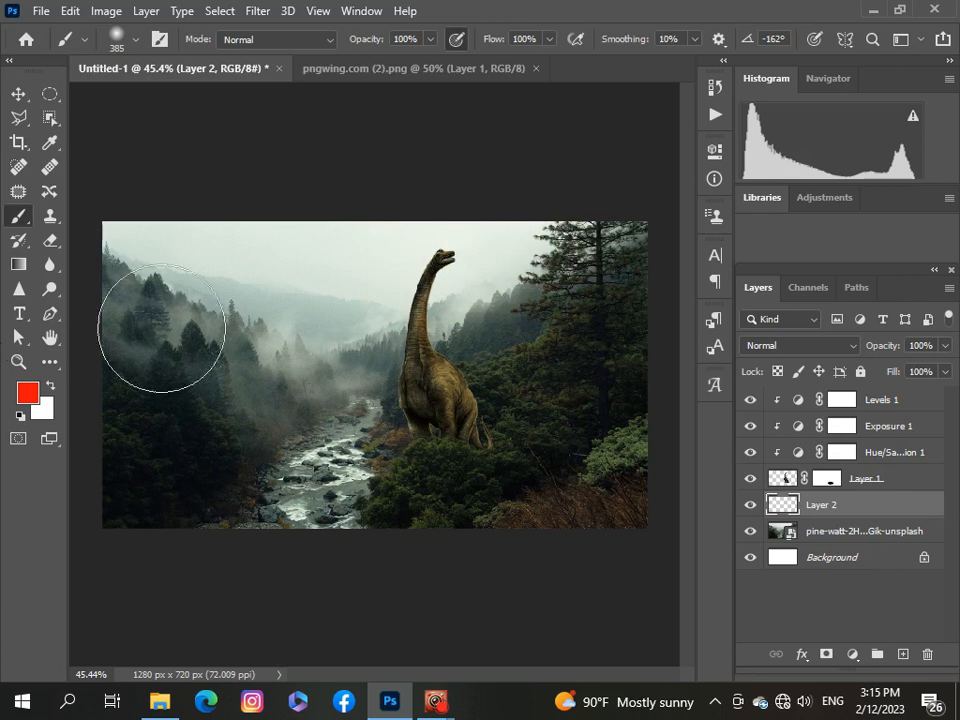
{"action": "left_click", "coordinate": [137, 39]}
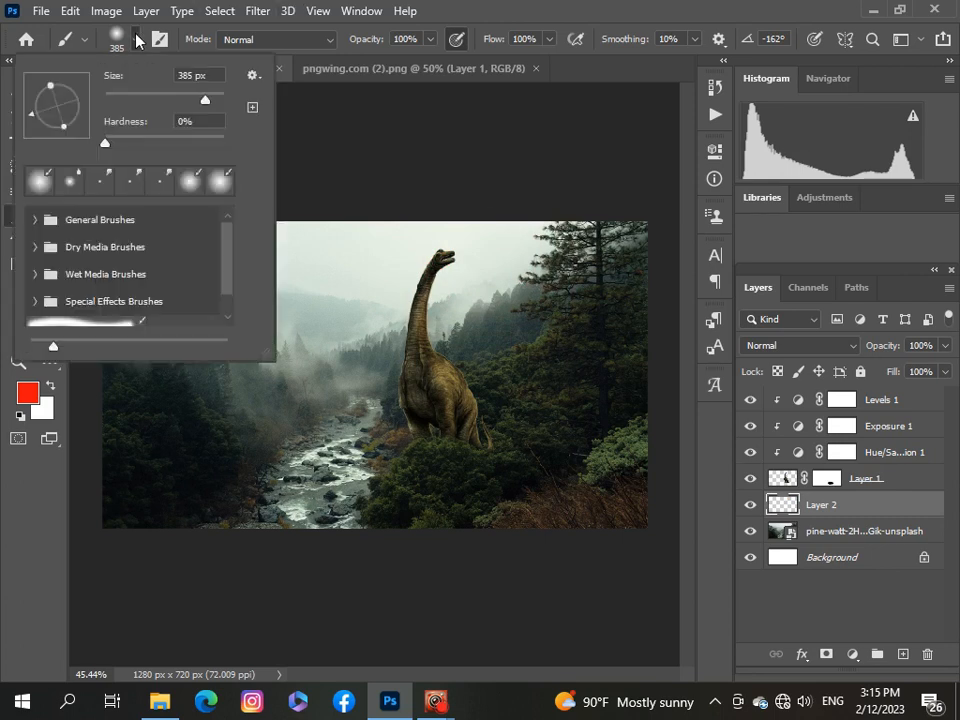
{"action": "left_click_drag", "start_coordinate": [205, 100], "coordinate": [214, 100]}
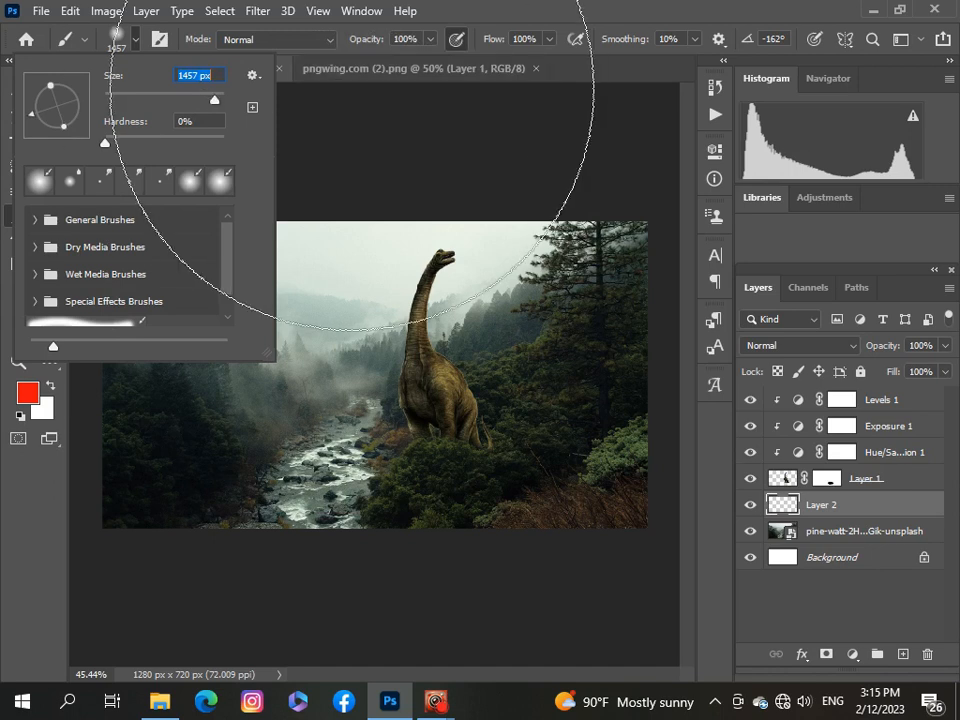
{"action": "left_click", "coordinate": [350, 80]}
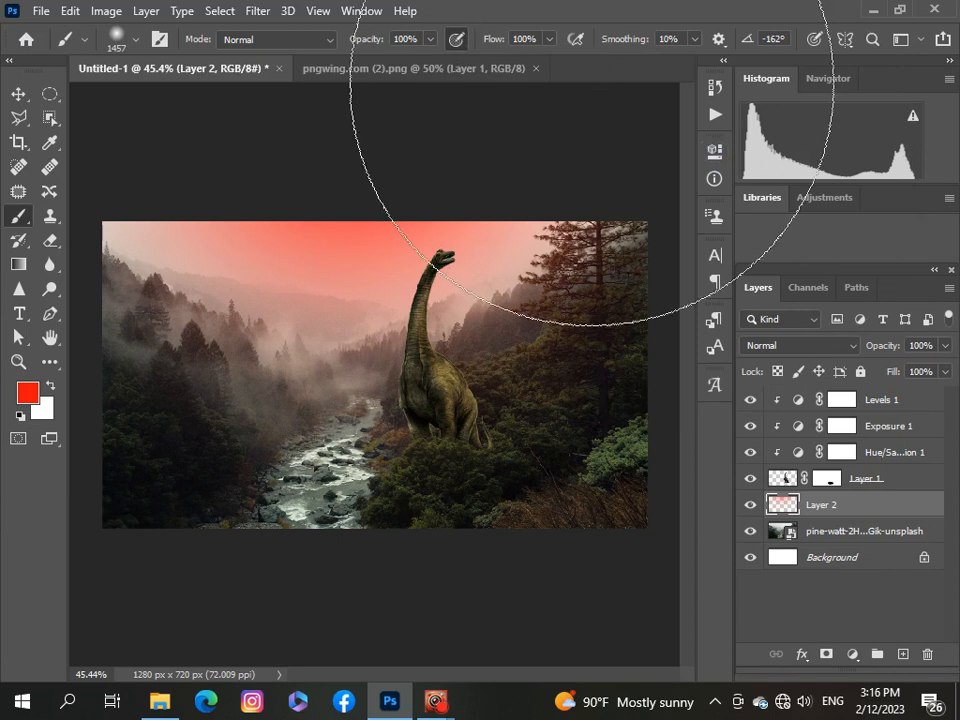
{"action": "left_click", "coordinate": [592, 85]}
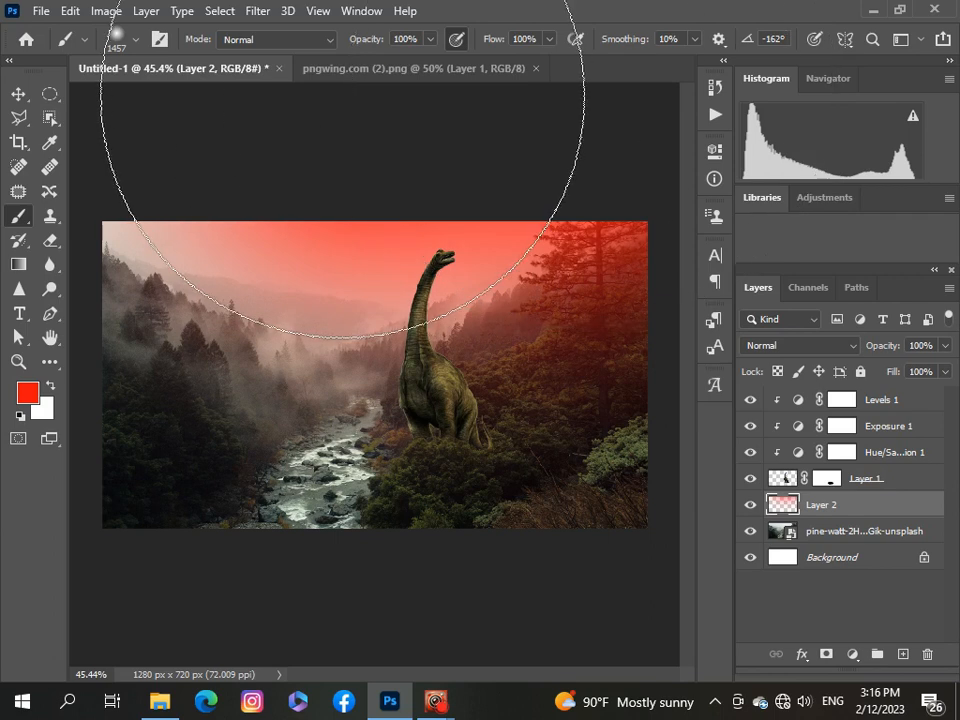
{"action": "key", "text": "ctrl+z"}
{"action": "key", "text": "ctrl+z"}
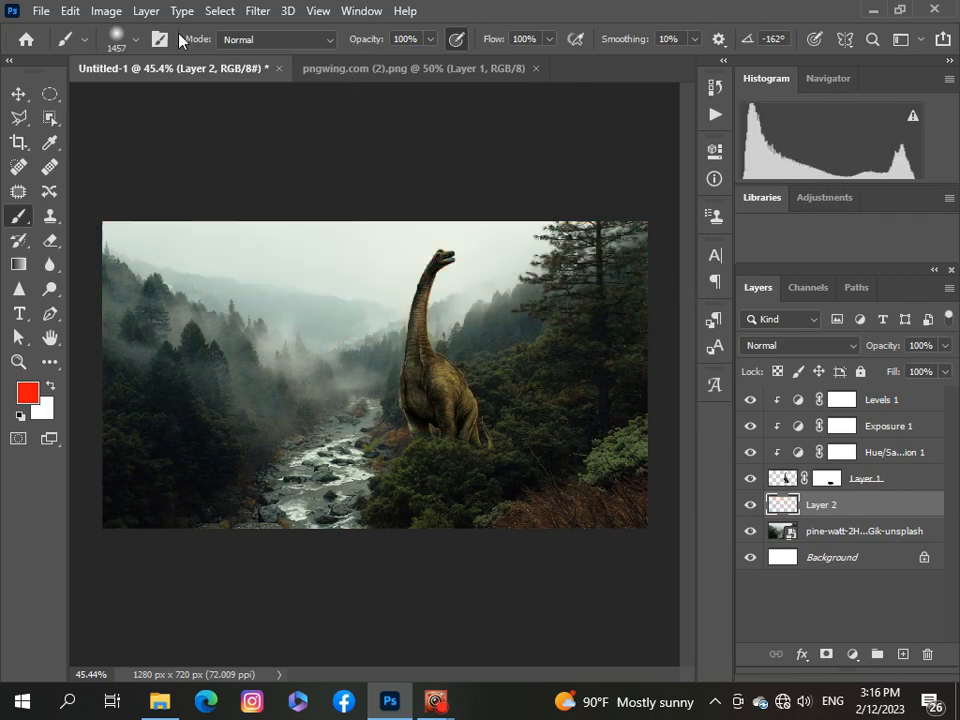
- Try painting a red band along the upper edge of the sky with a 385 px brush, and undo it
{"action": "left_click", "coordinate": [136, 42]}
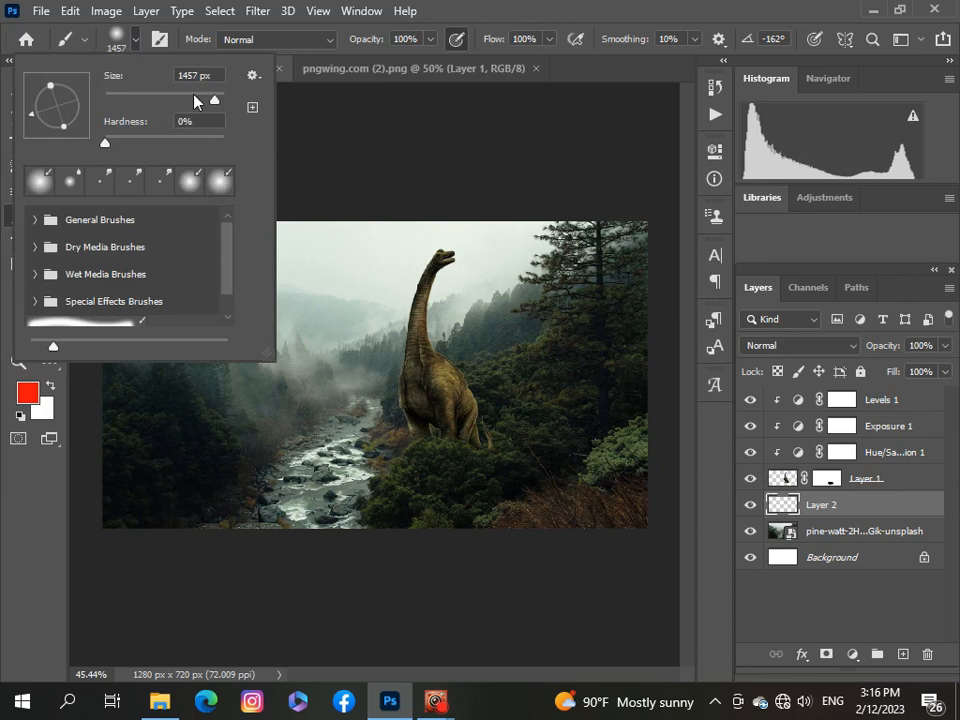
{"action": "left_click_drag", "start_coordinate": [208, 104], "coordinate": [203, 103]}
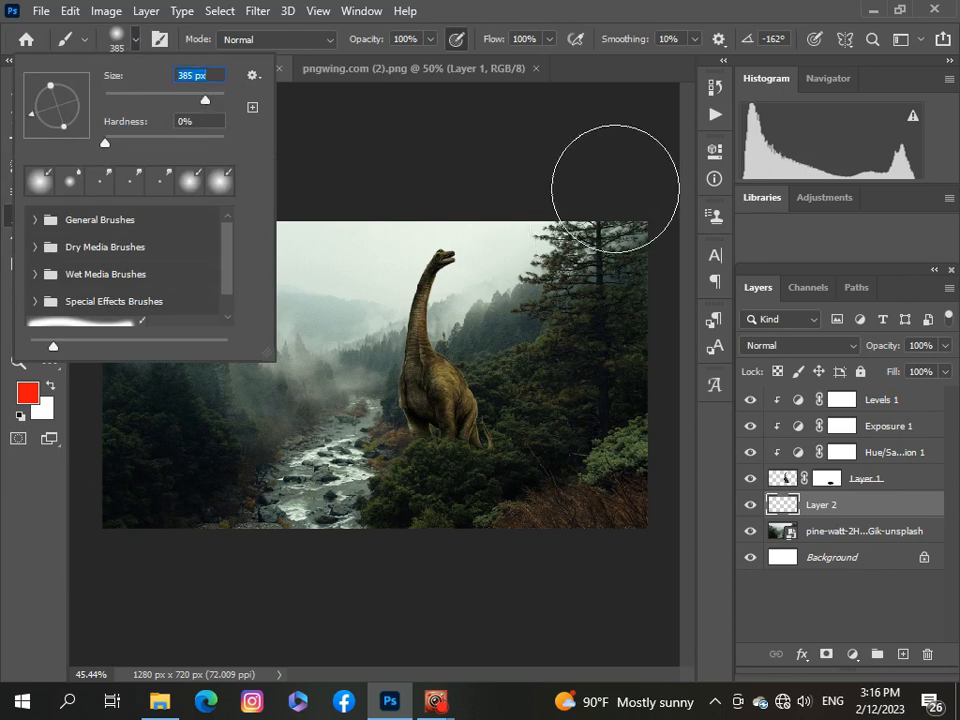
{"action": "left_click", "coordinate": [615, 188]}
{"action": "mouse_move", "coordinate": [615, 189]}
{"action": "left_mouse_down"}
{"action": "mouse_move", "coordinate": [144, 191]}
{"action": "mouse_move", "coordinate": [61, 203]}
{"action": "left_mouse_up"}
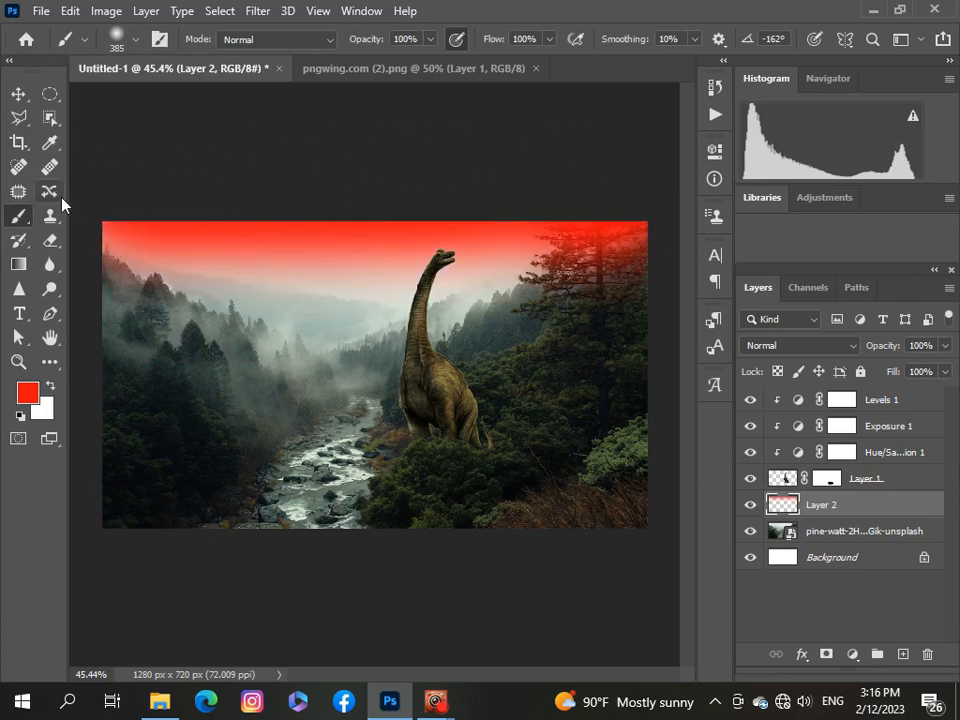
{"action": "key", "text": "ctrl+z"}
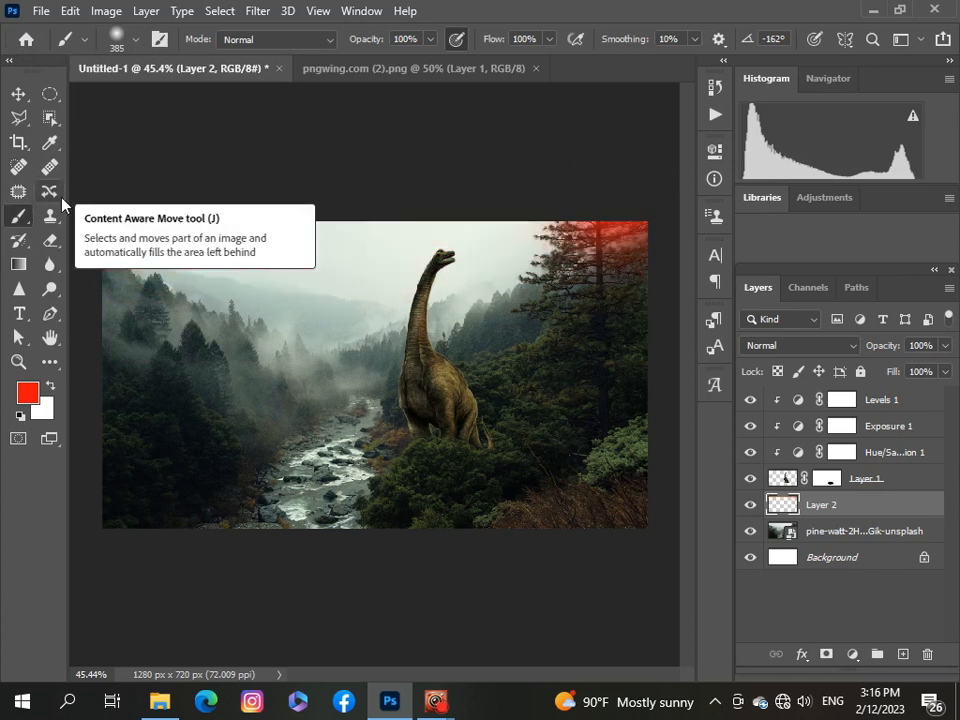
{"action": "key", "text": "ctrl+z"}
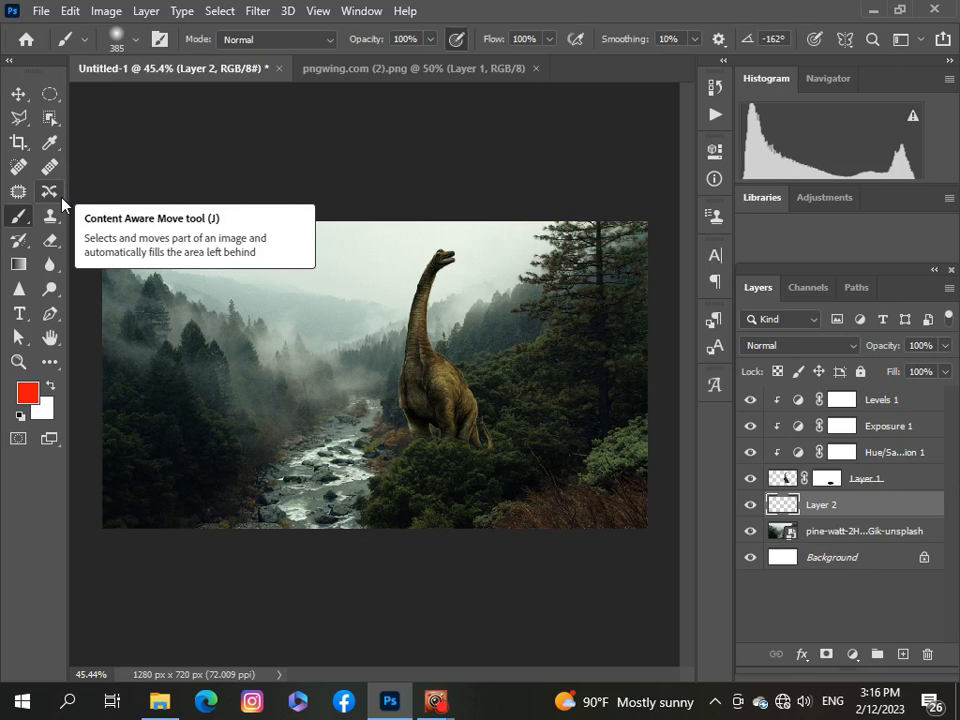
- Set the brush size to 1000 px and paint a soft red glow across the whole sky on Layer 2
{"action": "left_click", "coordinate": [136, 40]}
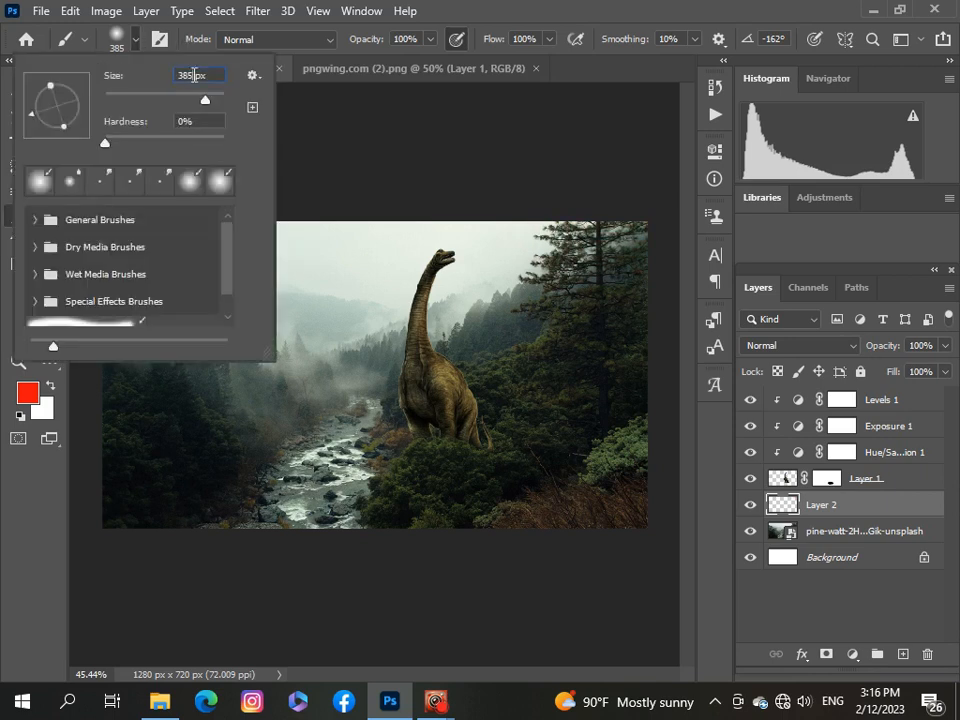
{"action": "double_click", "coordinate": [194, 75]}
{"action": "type", "text": "1000"}
{"action": "key", "text": "Return"}
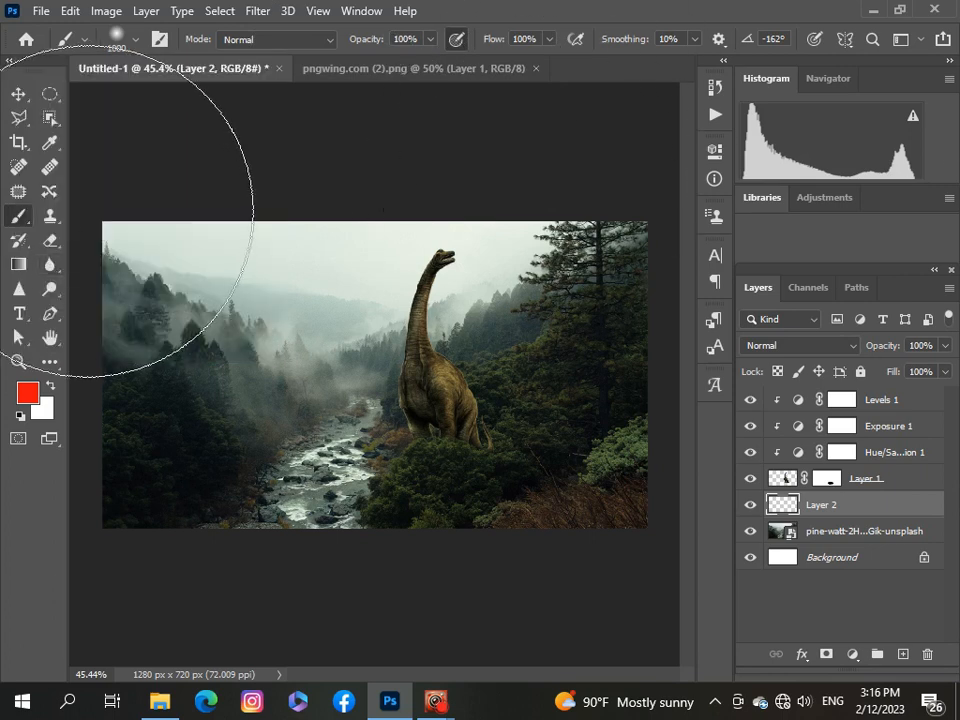
{"action": "left_click", "coordinate": [145, 124]}
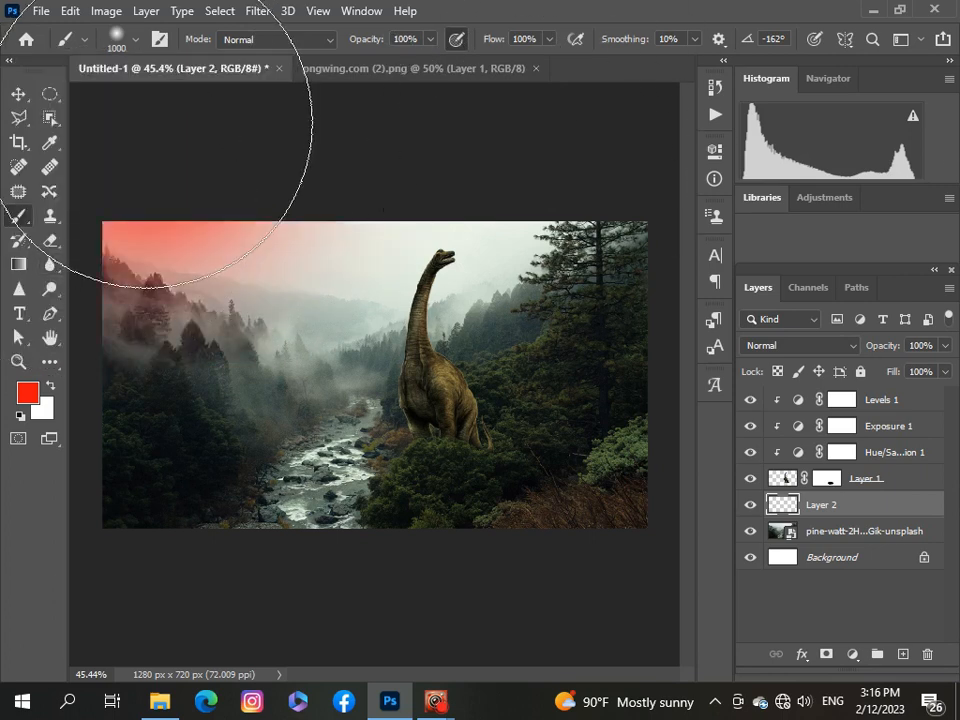
{"action": "mouse_move", "coordinate": [283, 118]}
{"action": "left_mouse_down"}
{"action": "mouse_move", "coordinate": [348, 146]}
{"action": "mouse_move", "coordinate": [520, 141]}
{"action": "mouse_move", "coordinate": [626, 152]}
{"action": "left_mouse_up"}
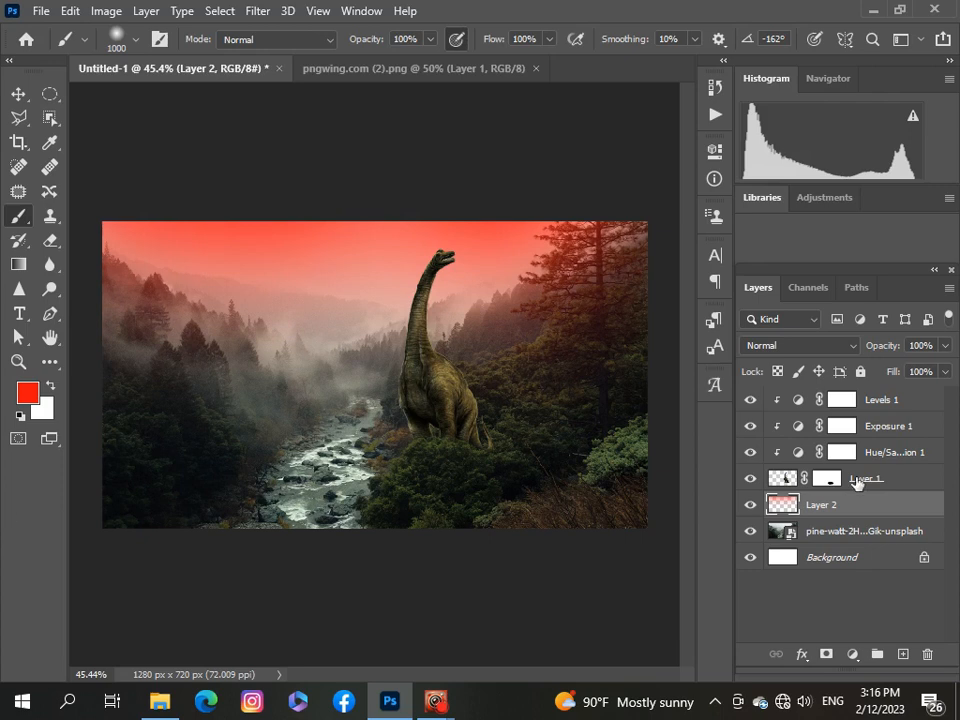
- Set the red sky layer's blend mode to Multiply and reduce the brush size to 73 px
{"action": "left_click", "coordinate": [854, 346]}
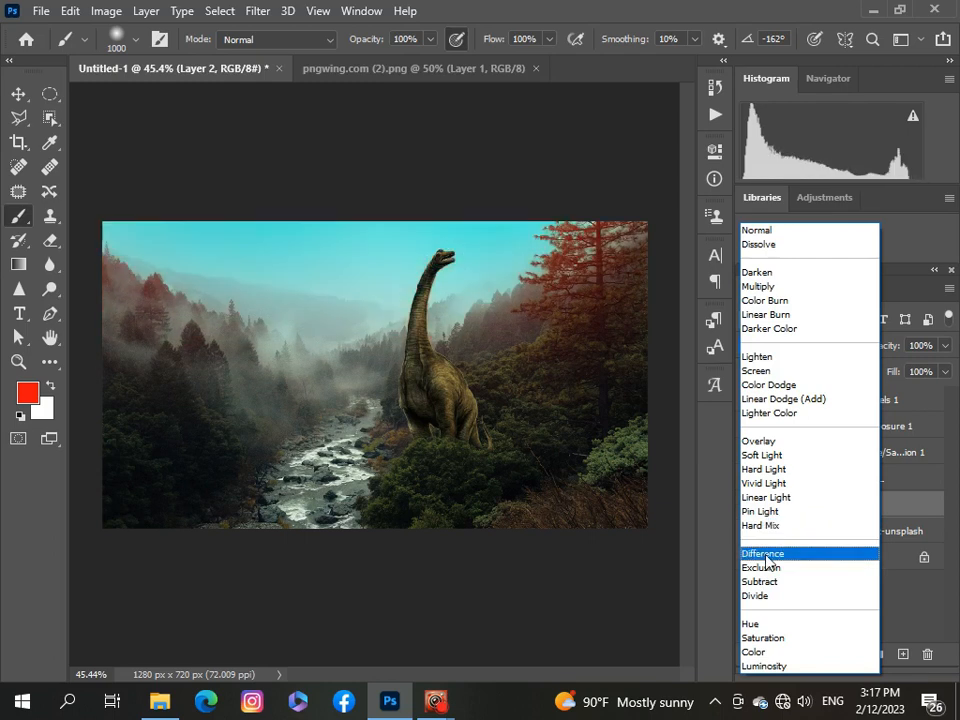
{"action": "left_click", "coordinate": [783, 296]}
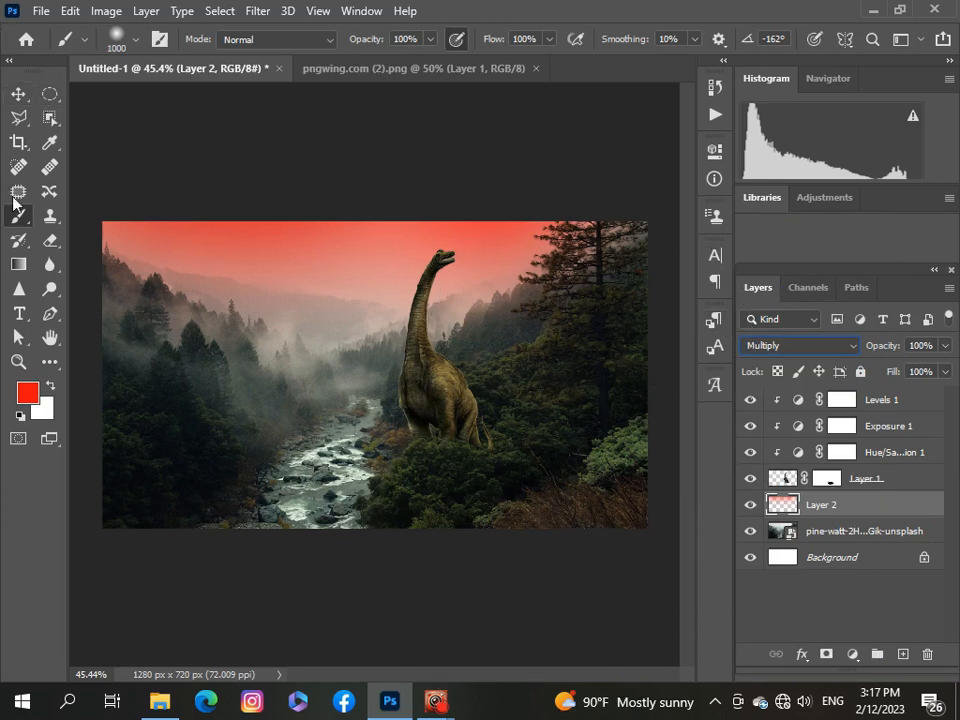
{"action": "left_click", "coordinate": [135, 39]}
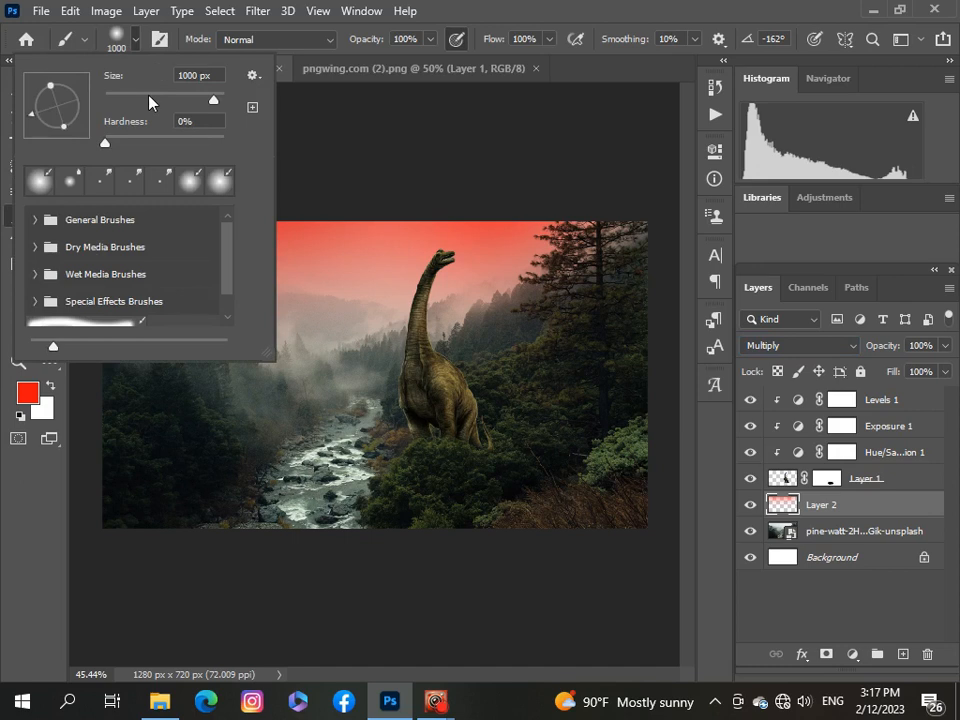
{"action": "left_click", "coordinate": [149, 101]}
{"action": "left_click", "coordinate": [302, 619]}
{"action": "scroll", "coordinate": [304, 622], "scroll_direction": "up", "scroll_amount": 2}
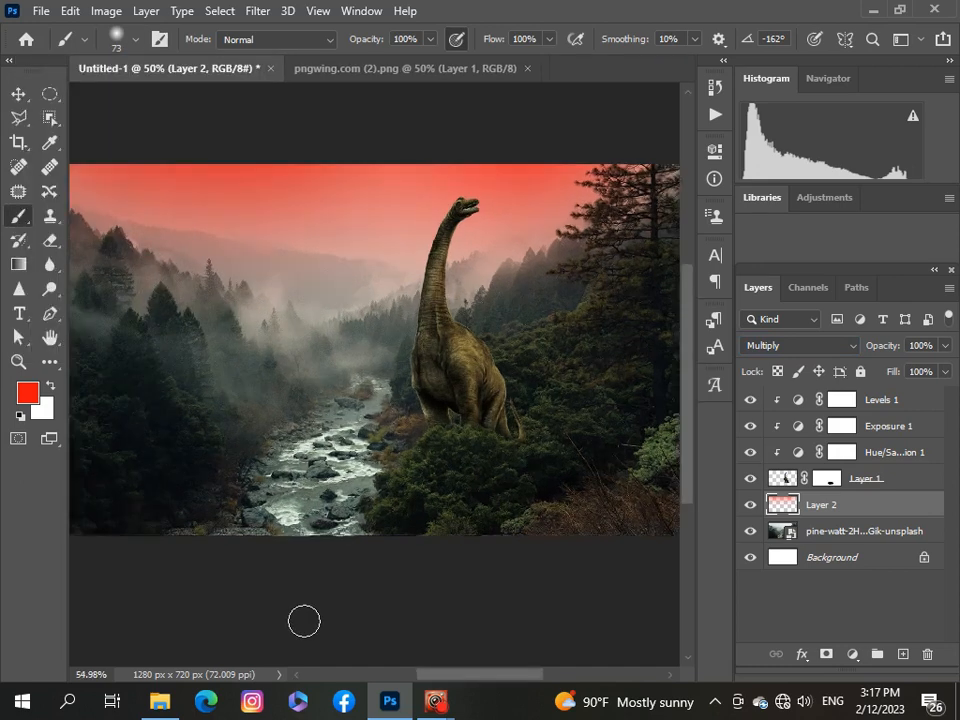
{"action": "scroll", "coordinate": [304, 621], "scroll_direction": "down", "scroll_amount": 2}
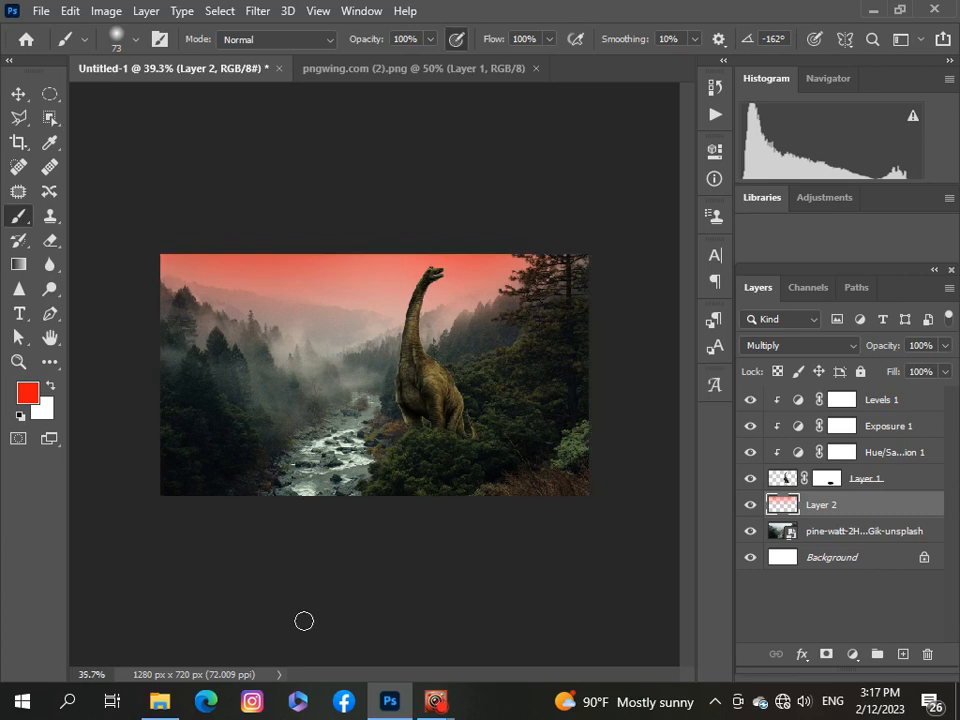
{"action": "scroll", "coordinate": [304, 621], "scroll_direction": "down", "scroll_amount": 1}
{"action": "scroll", "coordinate": [304, 621], "scroll_direction": "up", "scroll_amount": 2}
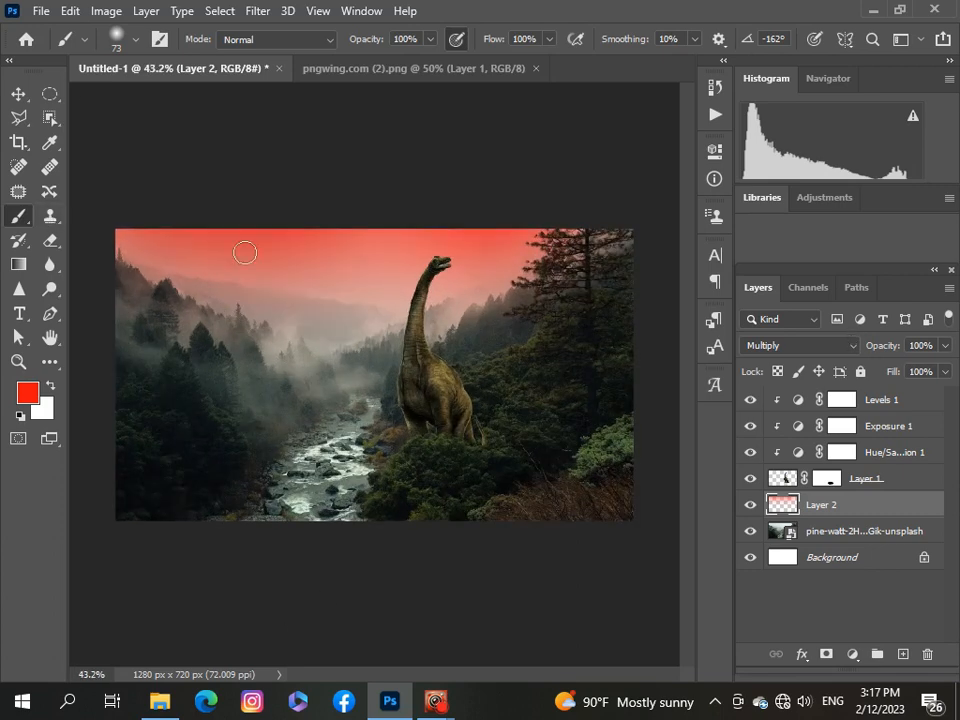
- Select the dinosaur layer with the Move tool and review the blend modes, keeping it at Normal
{"action": "left_click", "coordinate": [17, 96]}
{"action": "left_click", "coordinate": [460, 404]}
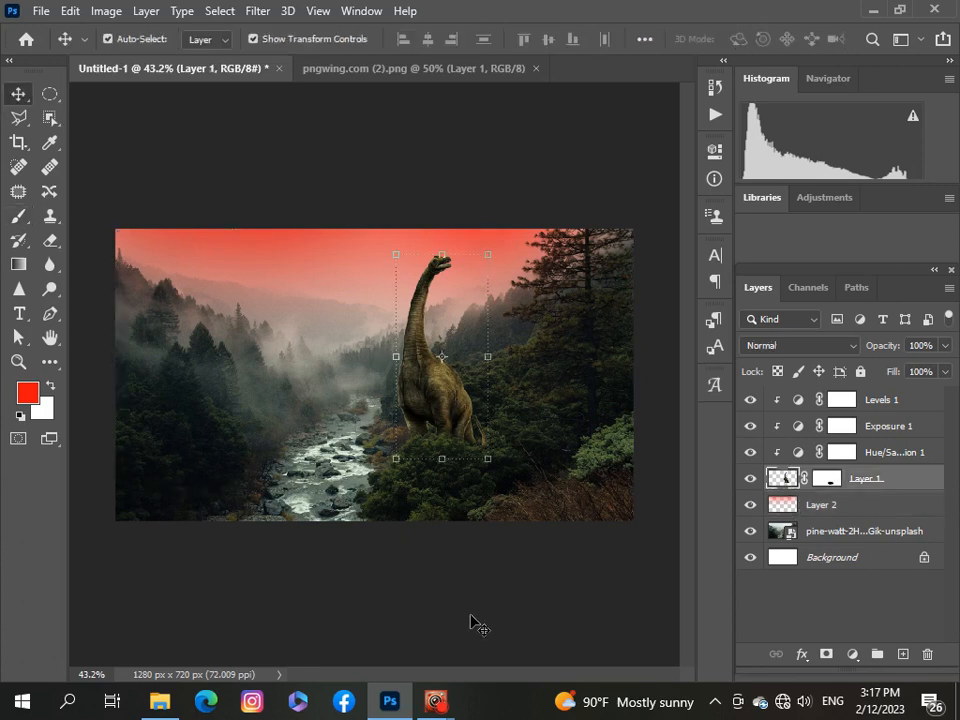
{"action": "scroll", "coordinate": [471, 621], "scroll_direction": "up", "scroll_amount": 2}
{"action": "left_click_drag", "start_coordinate": [682, 426], "coordinate": [684, 371]}
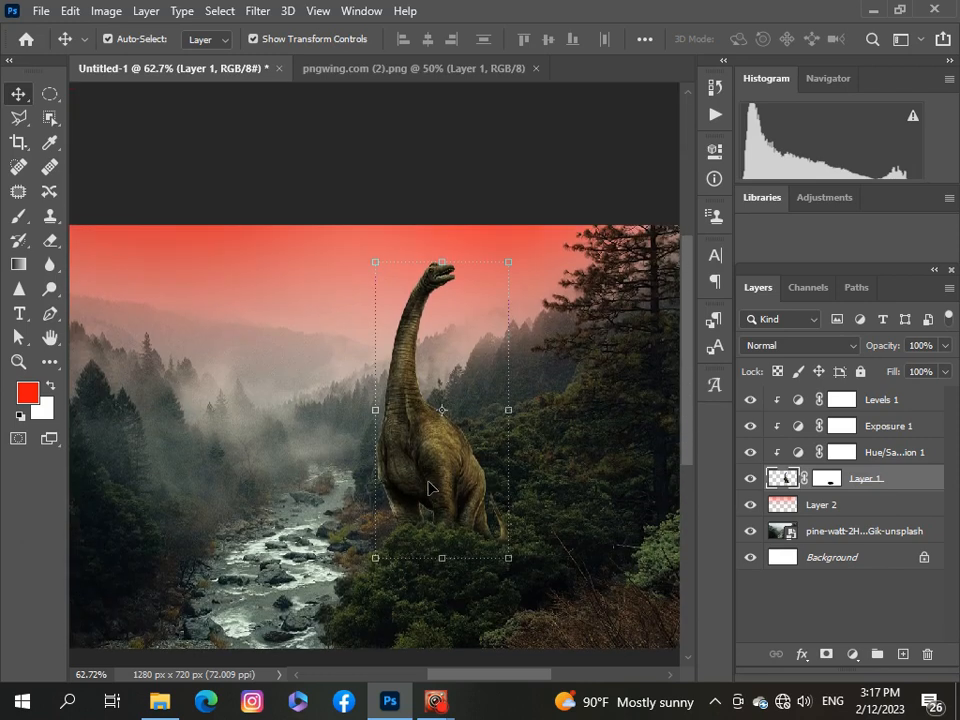
{"action": "scroll", "coordinate": [417, 492], "scroll_direction": "up", "scroll_amount": 2}
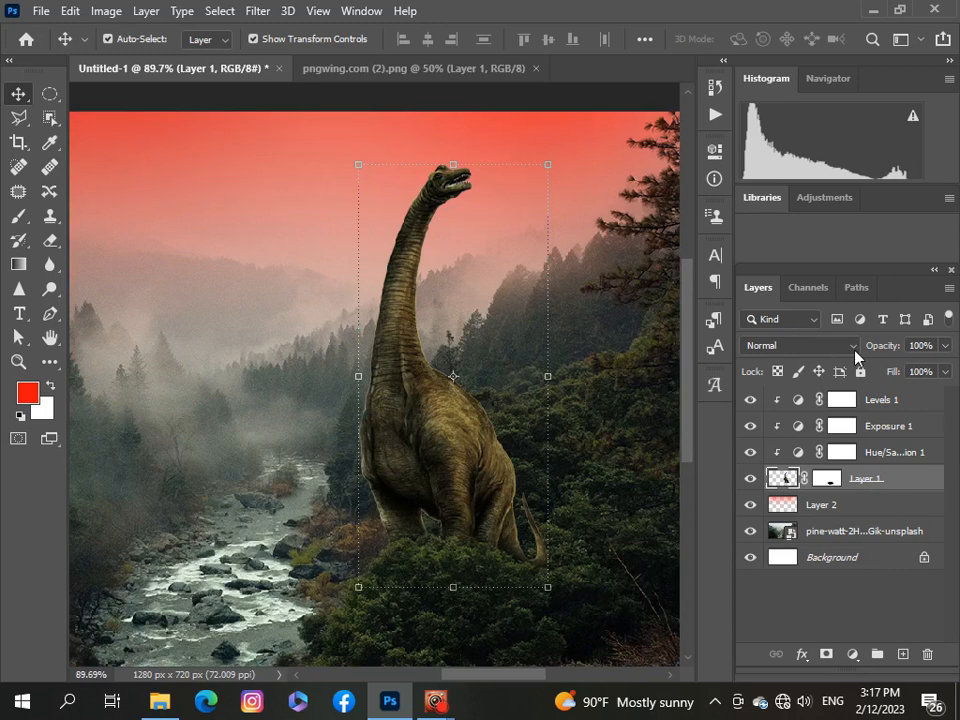
{"action": "left_click", "coordinate": [856, 345]}
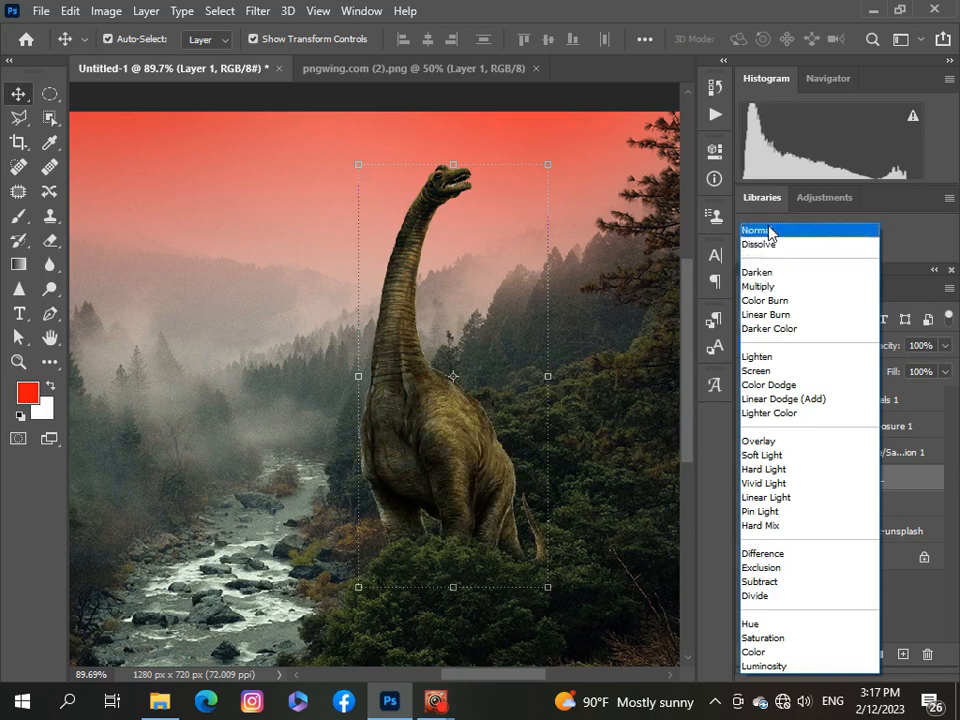
{"action": "left_click", "coordinate": [768, 231]}
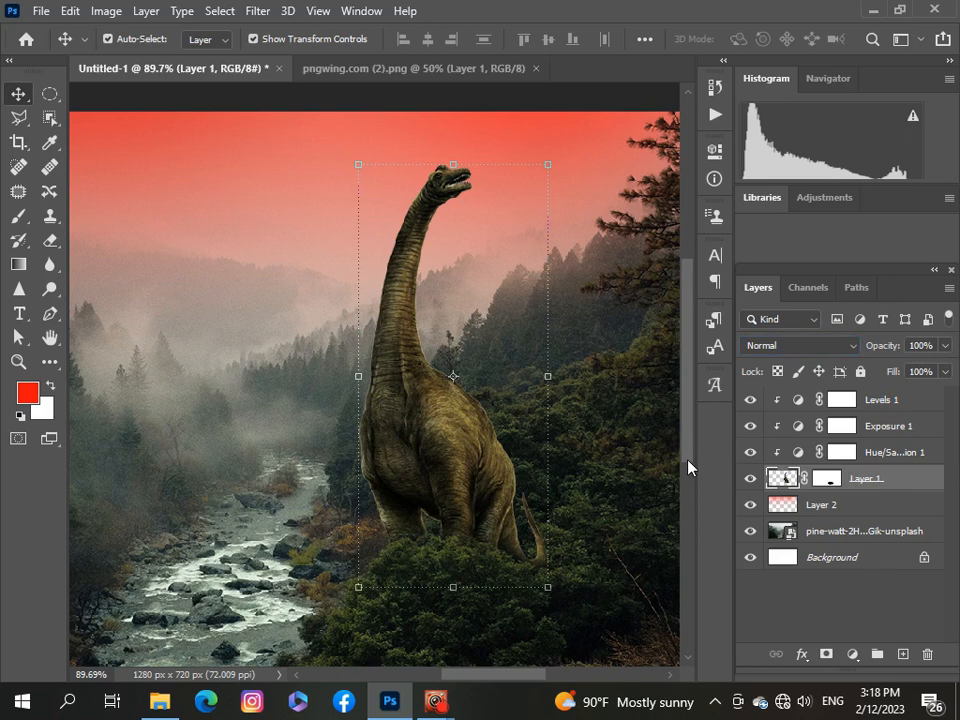
{"action": "scroll", "coordinate": [493, 461], "scroll_direction": "down", "scroll_amount": 1}
{"action": "scroll", "coordinate": [486, 456], "scroll_direction": "up", "scroll_amount": 3}
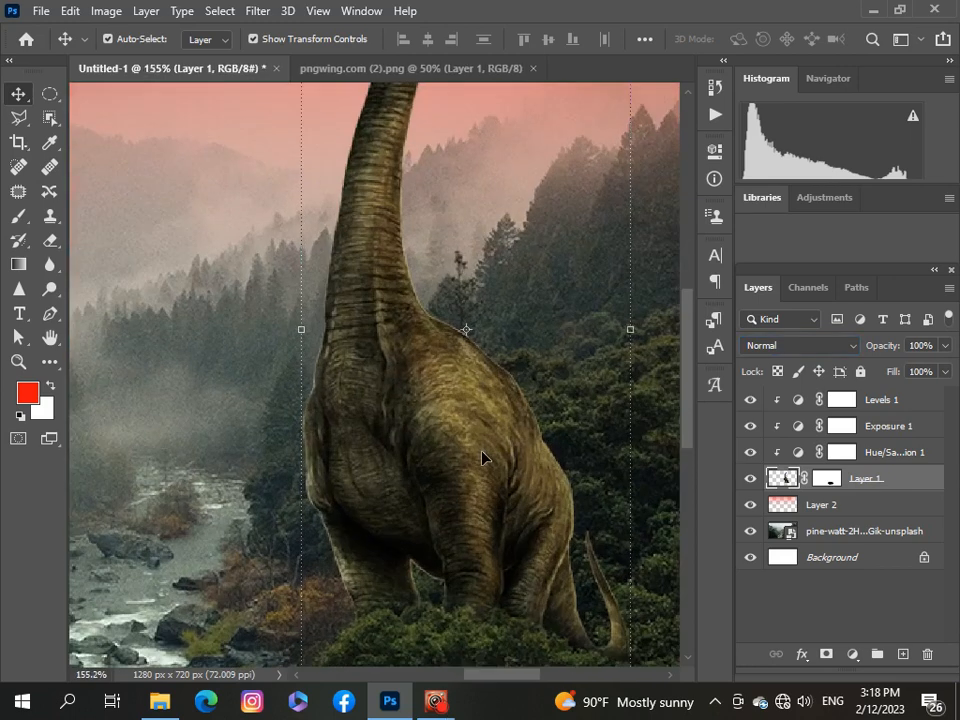
{"action": "scroll", "coordinate": [481, 457], "scroll_direction": "down", "scroll_amount": 5}
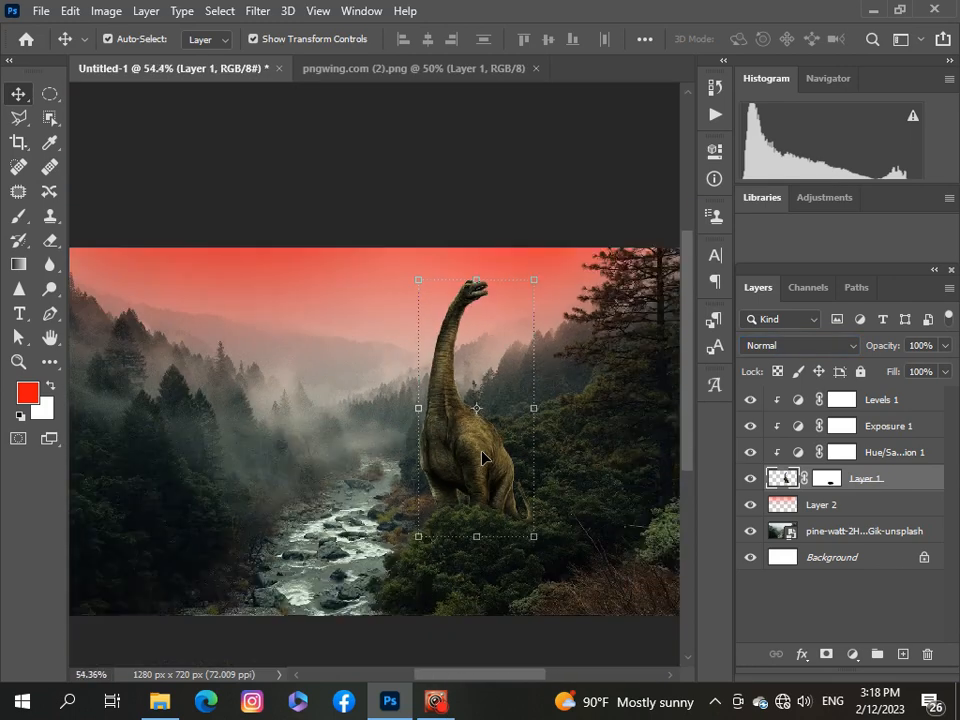
{"action": "scroll", "coordinate": [481, 457], "scroll_direction": "down", "scroll_amount": 1}
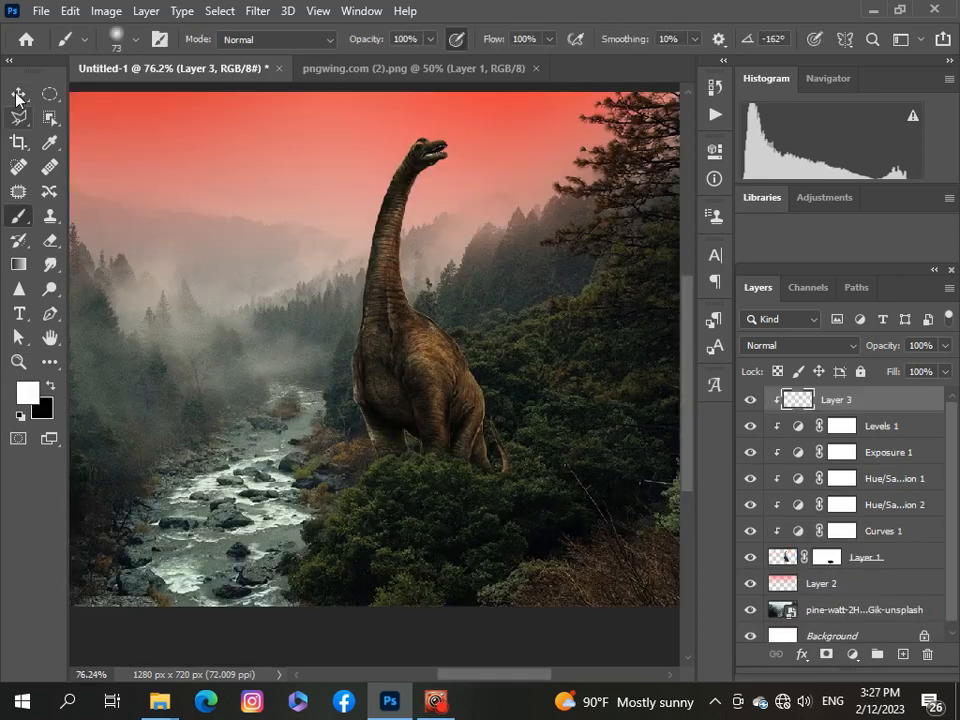
- Add a Hue/Saturation adjustment clipped to the dinosaur layer with Hue -10, Saturation +28 and Lightness -8, and review the whole composite
{"action": "key", "text": "v"}
{"action": "left_click", "coordinate": [435, 369]}
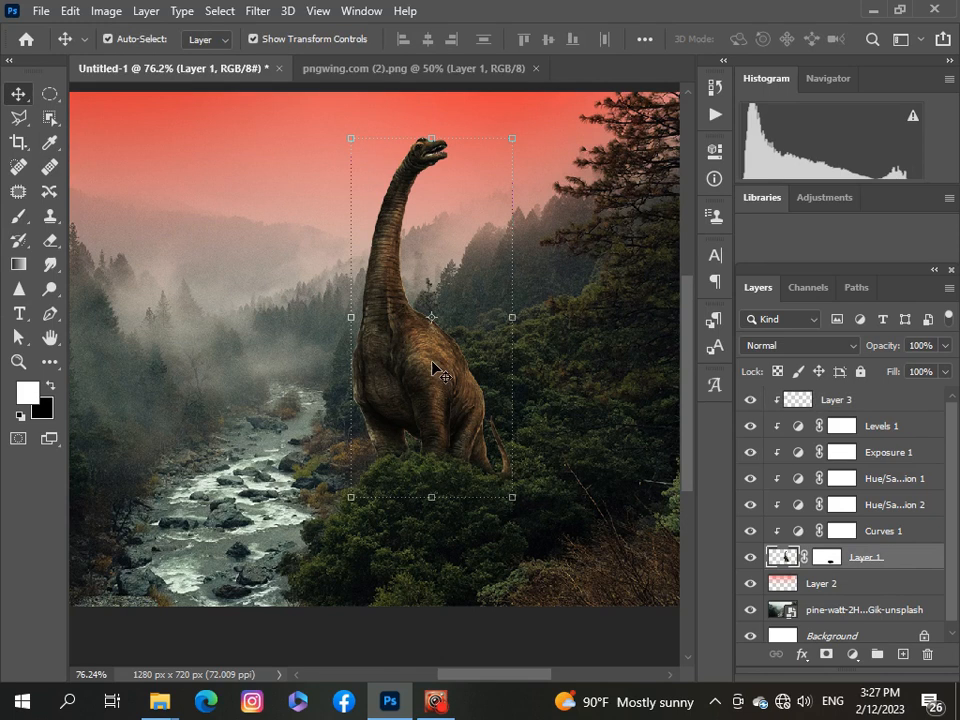
{"action": "left_click", "coordinate": [853, 654]}
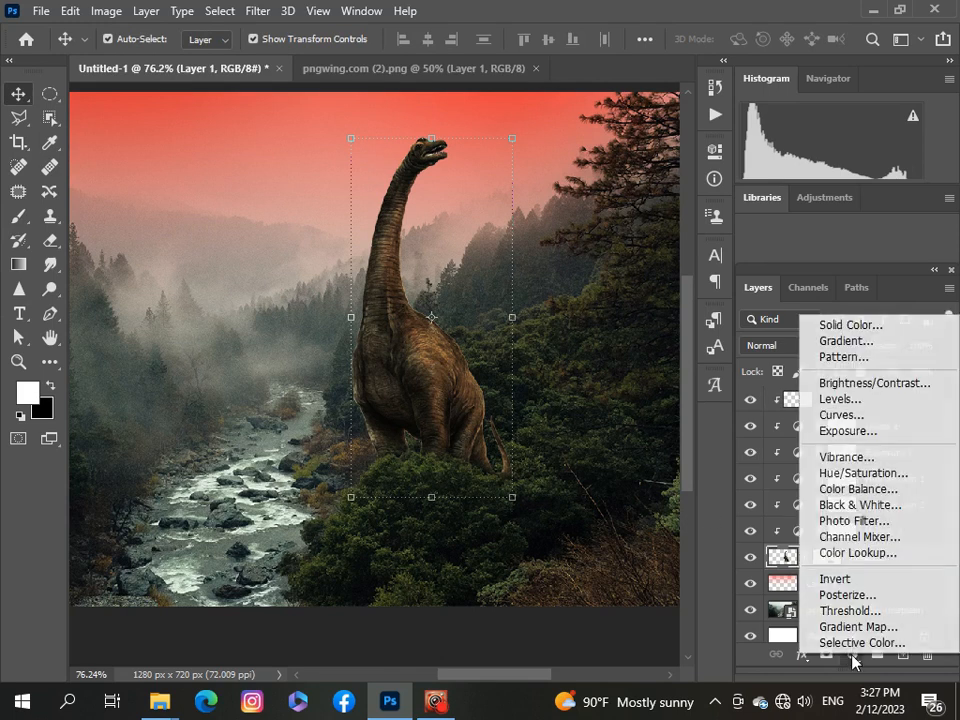
{"action": "left_click", "coordinate": [853, 474]}
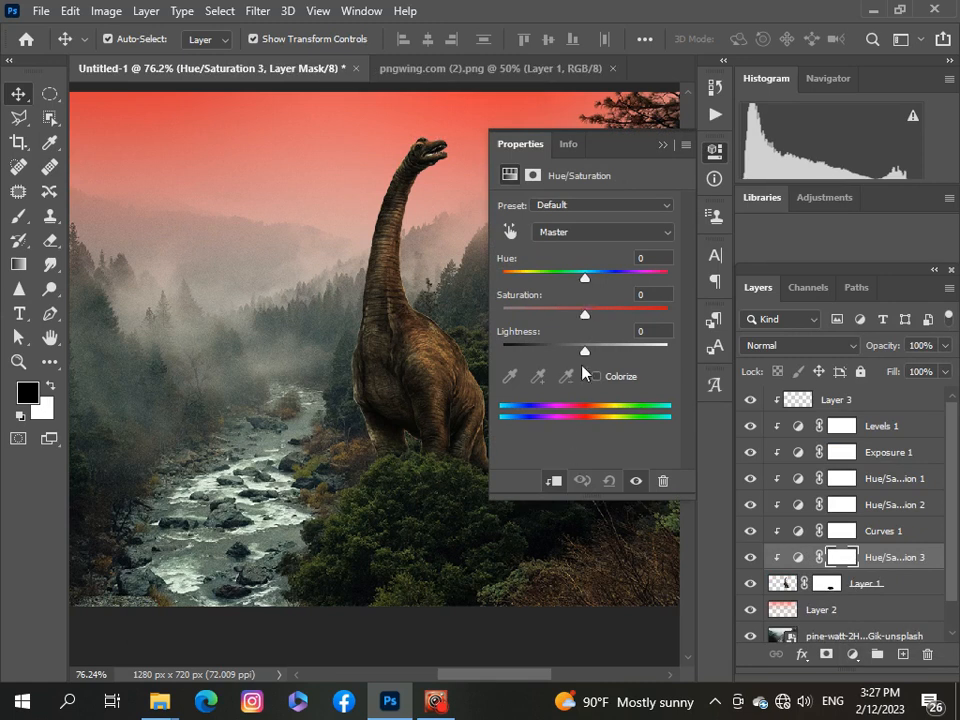
{"action": "left_click_drag", "start_coordinate": [585, 316], "coordinate": [578, 286]}
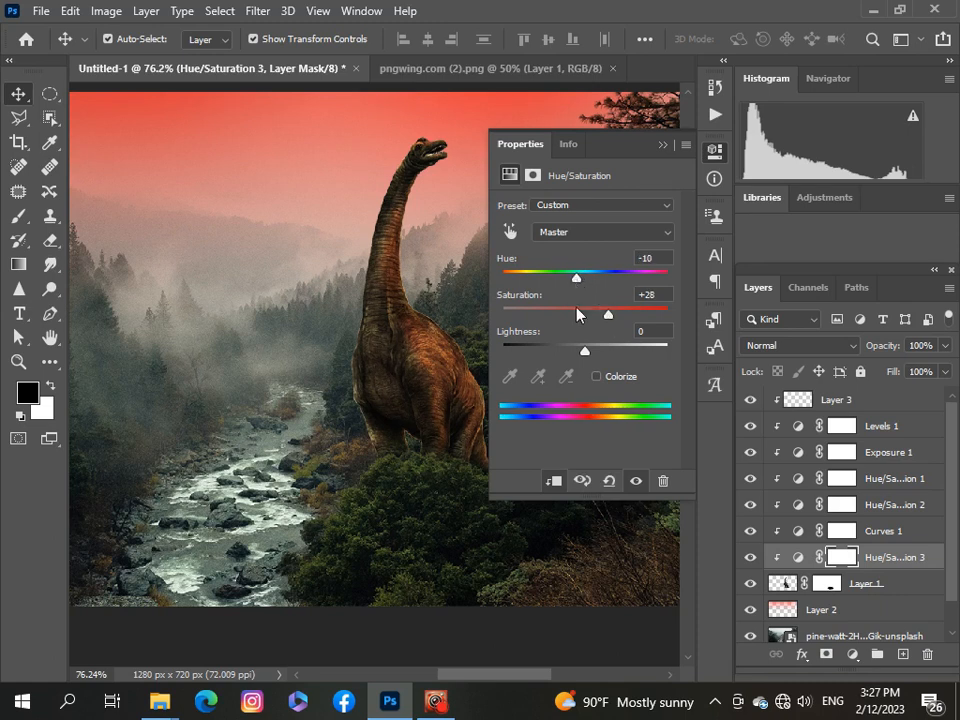
{"action": "left_click_drag", "start_coordinate": [586, 359], "coordinate": [580, 357]}
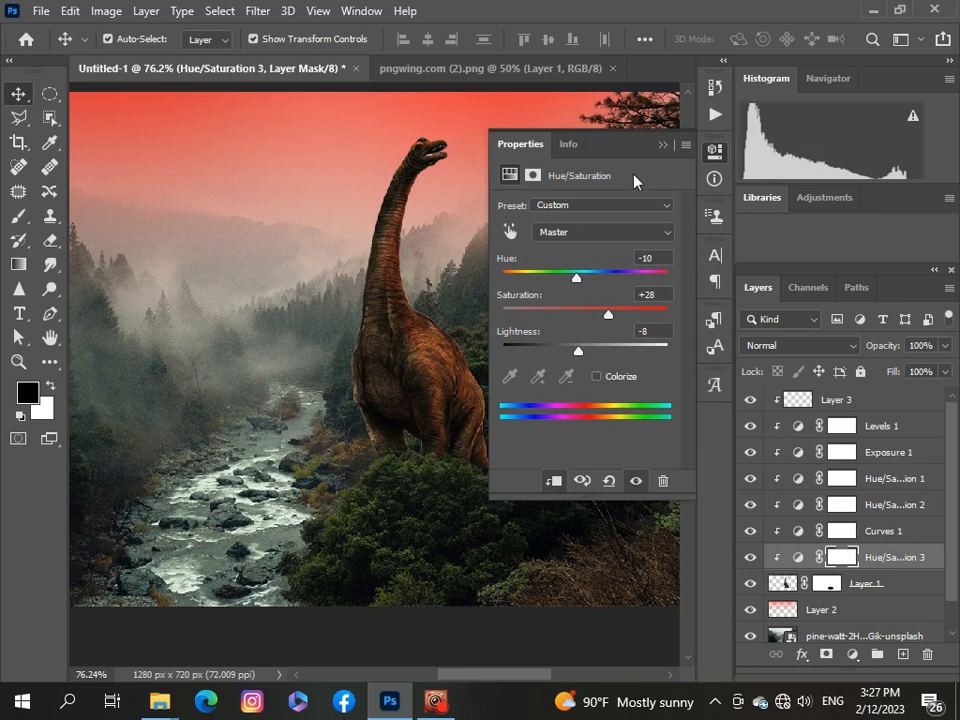
{"action": "scroll", "coordinate": [390, 430], "scroll_direction": "down", "scroll_amount": 5}
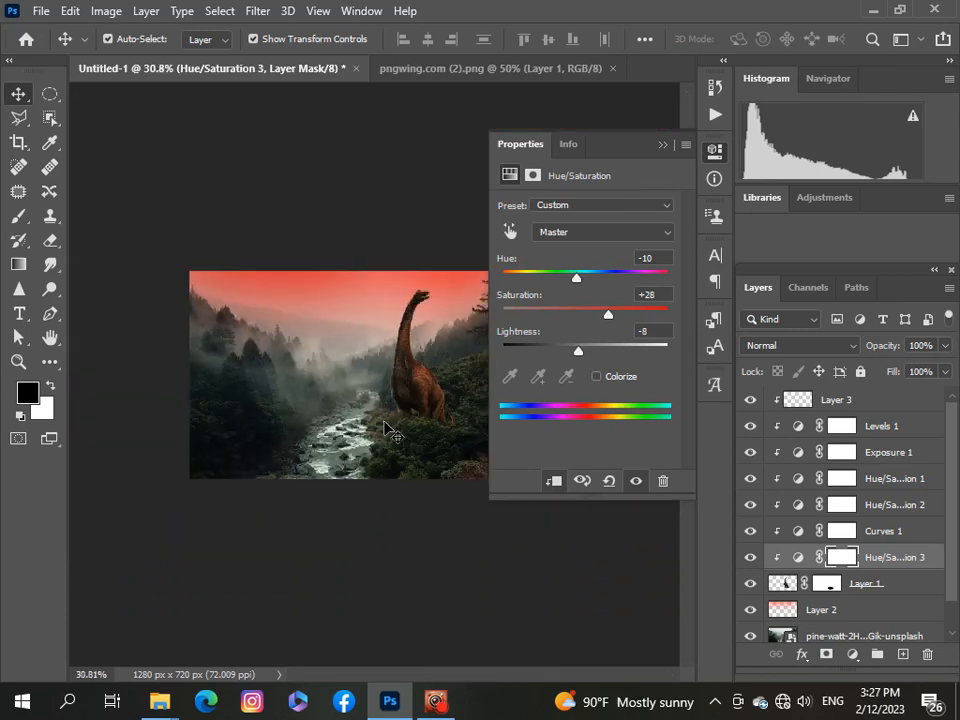
{"action": "scroll", "coordinate": [385, 425], "scroll_direction": "down", "scroll_amount": 1}
{"action": "scroll", "coordinate": [390, 440], "scroll_direction": "up", "scroll_amount": 1}
{"action": "left_click", "coordinate": [657, 146]}
{"action": "scroll", "coordinate": [444, 587], "scroll_direction": "up", "scroll_amount": 4}
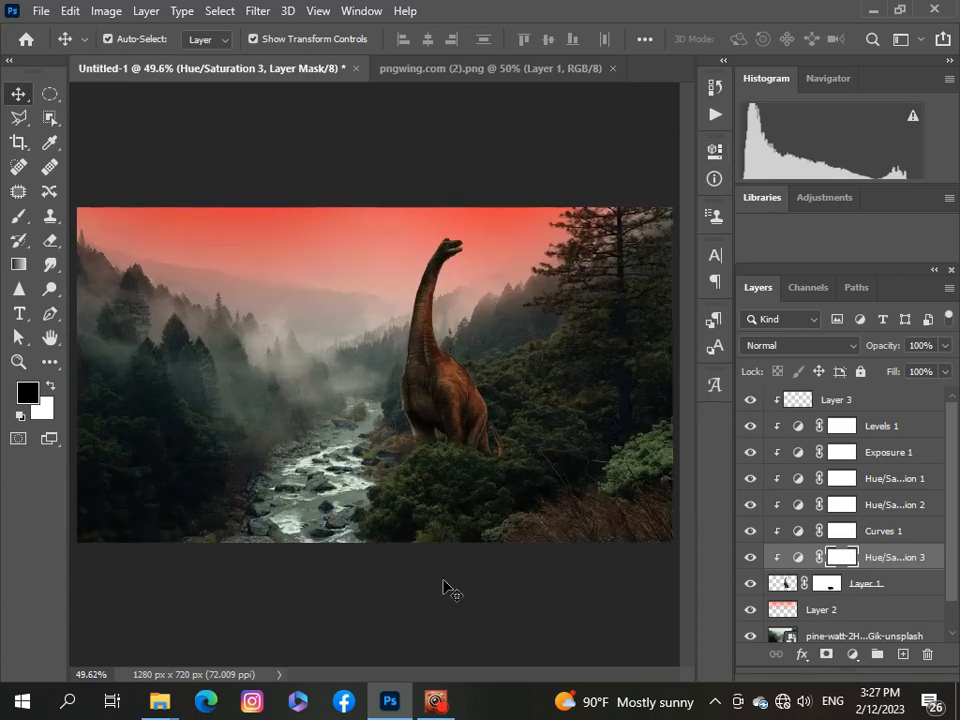
{"action": "scroll", "coordinate": [444, 587], "scroll_direction": "down", "scroll_amount": 3}
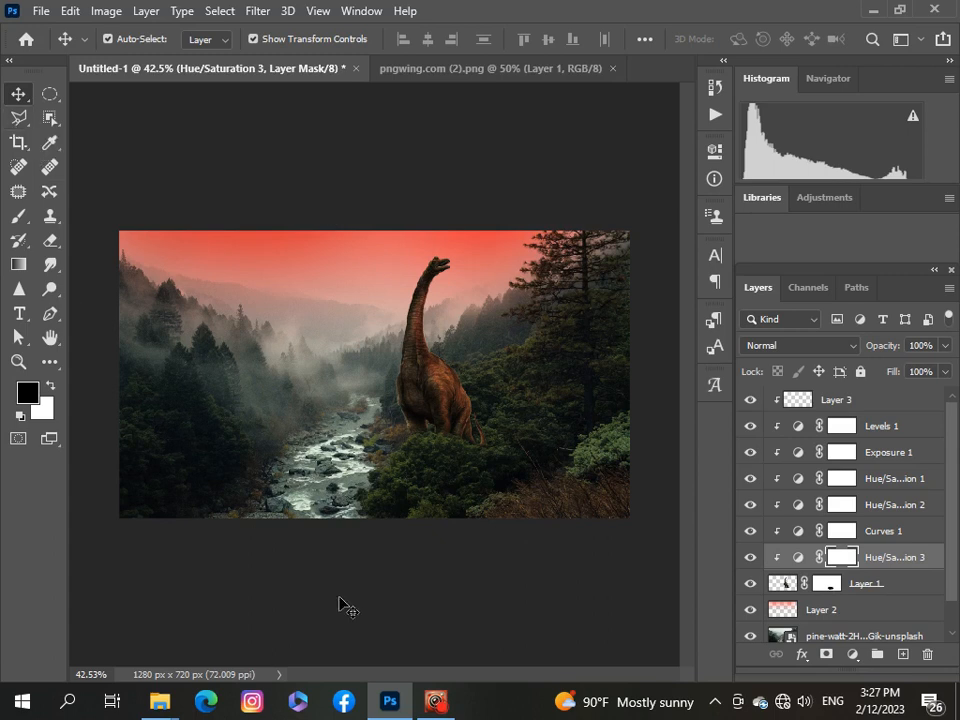
- Check New folder (8) in File Explorer for source images, close that window, and return to the full-size Photoshop workspace
{"action": "left_click", "coordinate": [872, 10]}
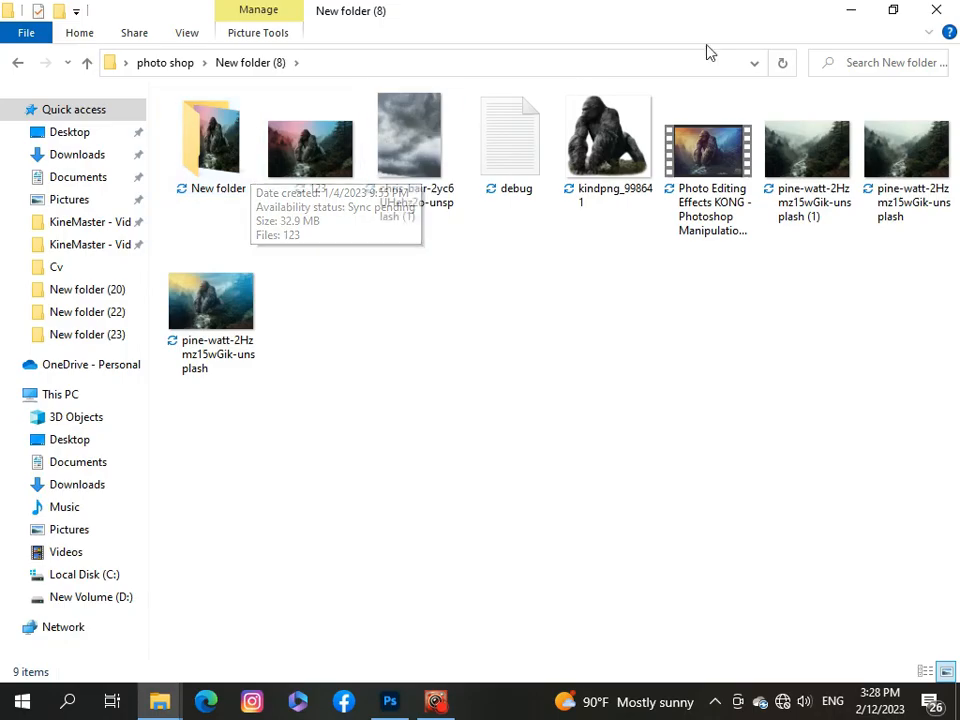
{"action": "left_click", "coordinate": [907, 9]}
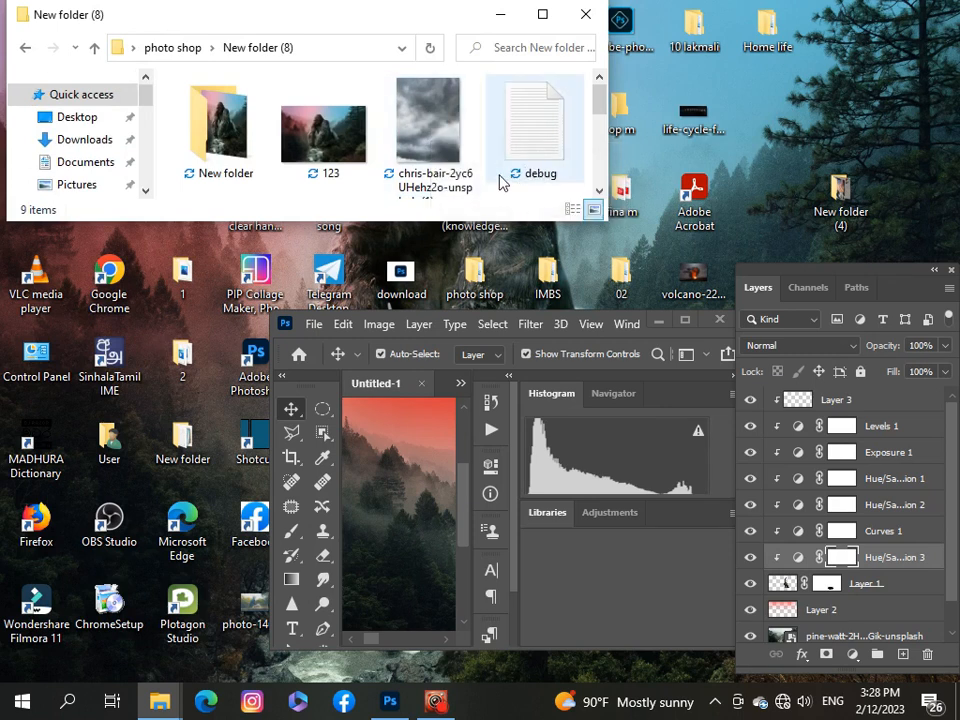
{"action": "left_click", "coordinate": [584, 14]}
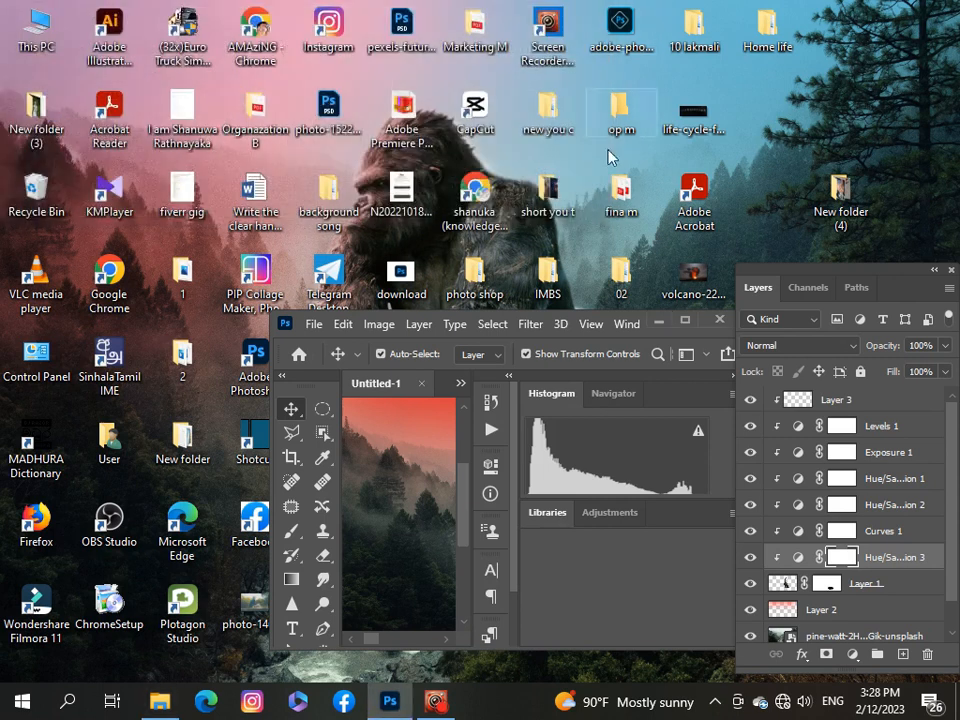
{"action": "left_click", "coordinate": [685, 324]}
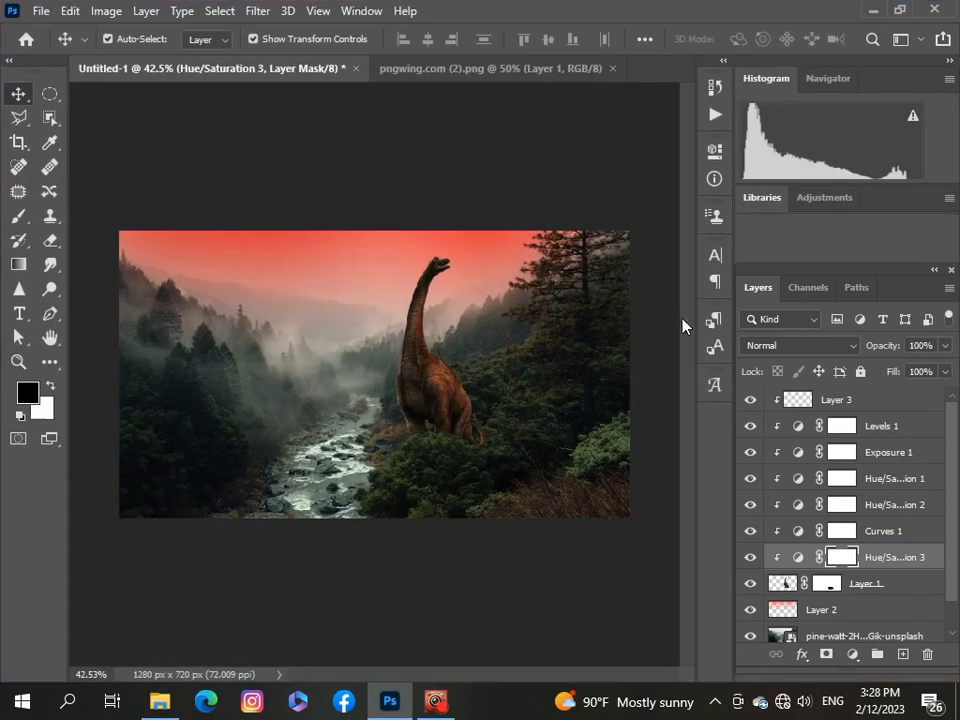
- Open the cloudy sky photo from New folder (8) inside the Desktop's photo shop folder
{"action": "left_click", "coordinate": [38, 12]}
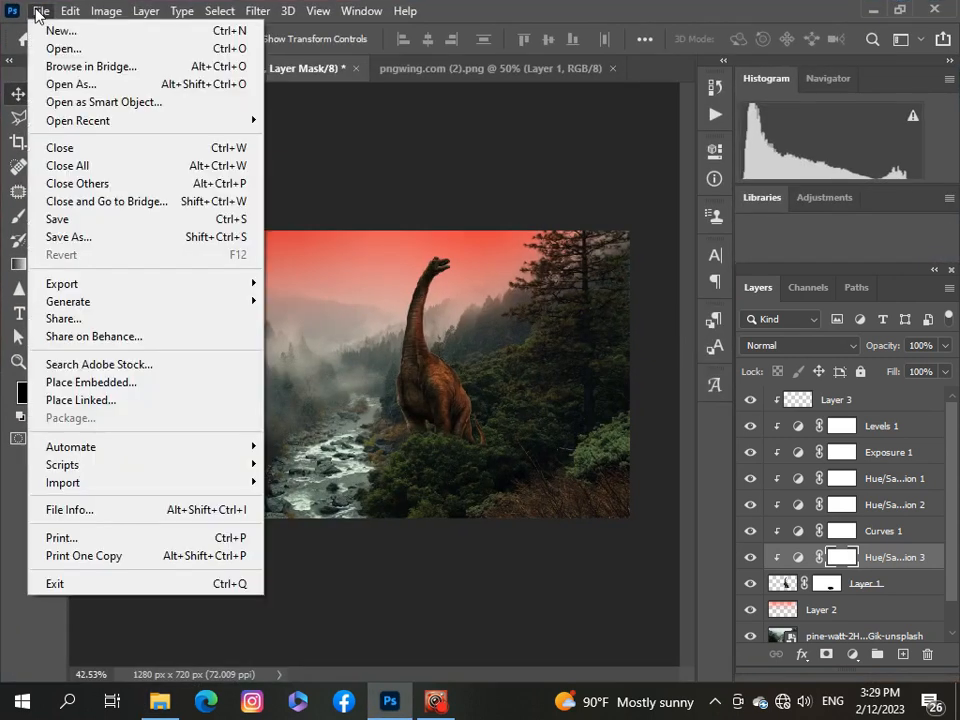
{"action": "left_click", "coordinate": [104, 50]}
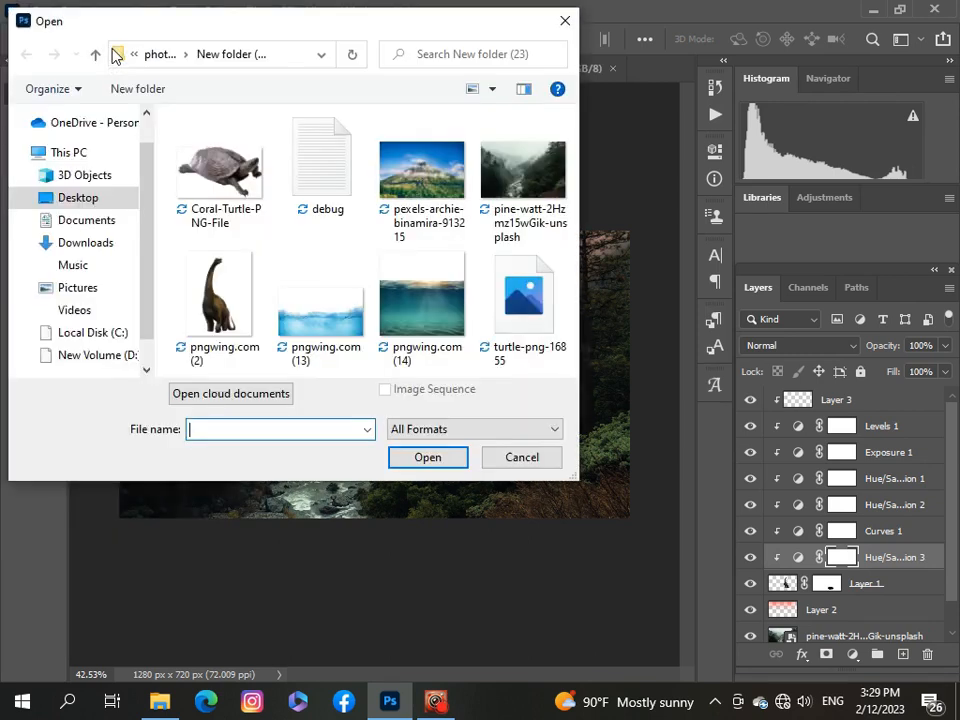
{"action": "left_click", "coordinate": [110, 353]}
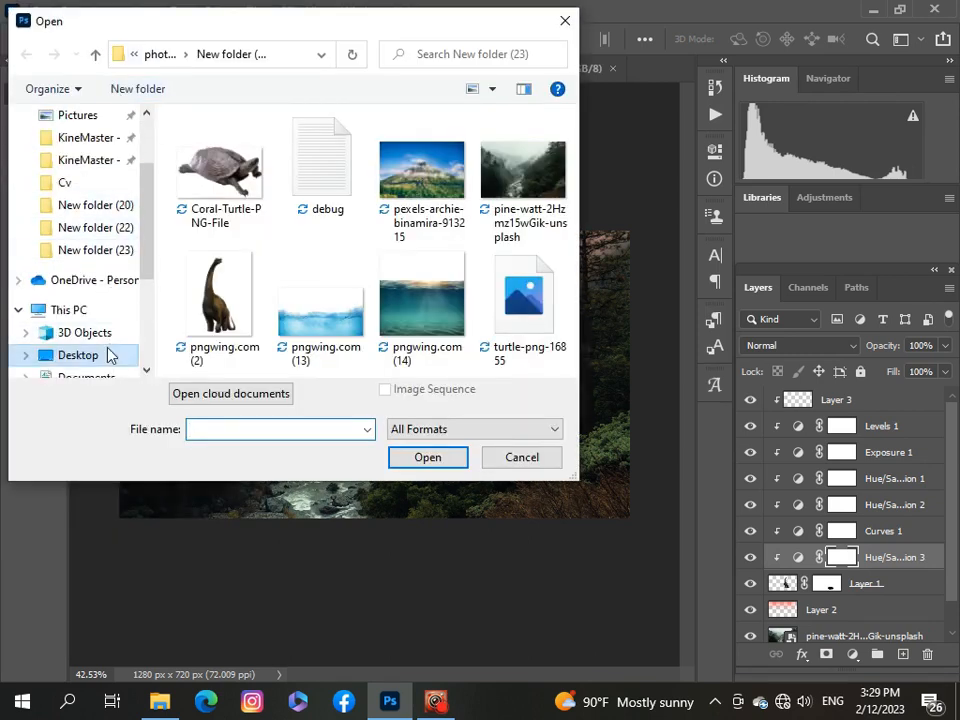
{"action": "double_click", "coordinate": [258, 352]}
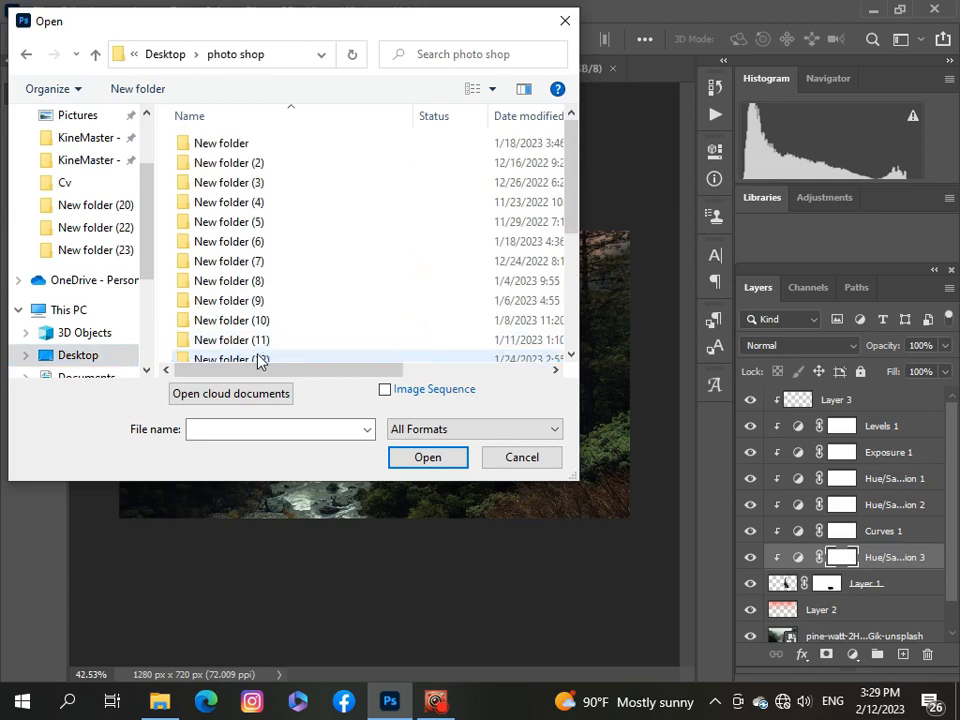
{"action": "left_click", "coordinate": [261, 284]}
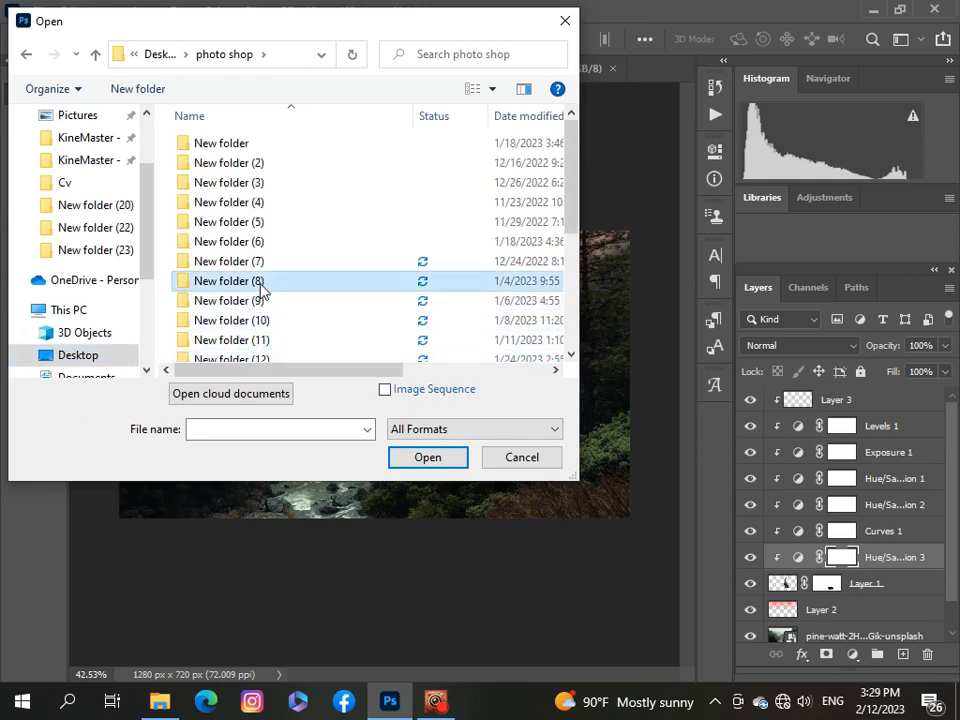
{"action": "left_click", "coordinate": [279, 281]}
{"action": "double_click", "coordinate": [336, 283]}
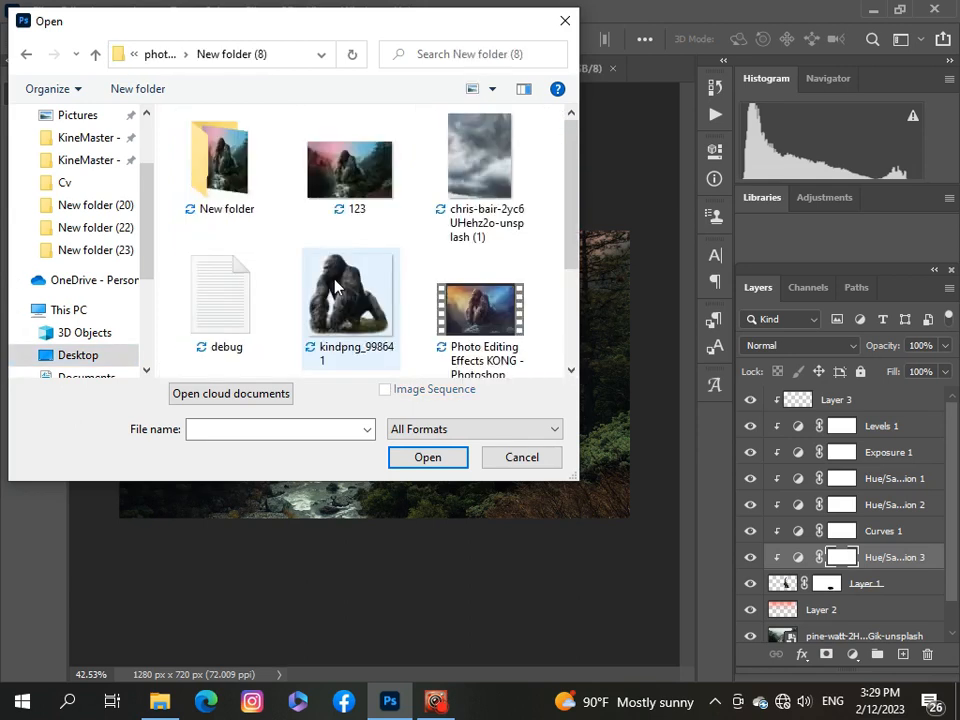
{"action": "left_click", "coordinate": [476, 168]}
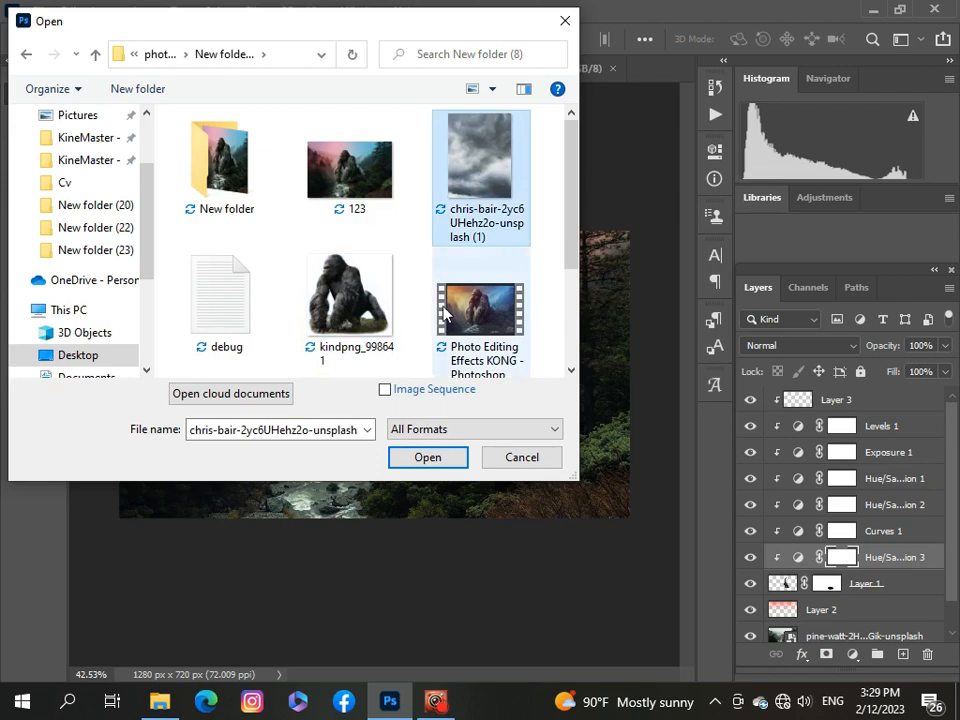
{"action": "left_click", "coordinate": [432, 466]}
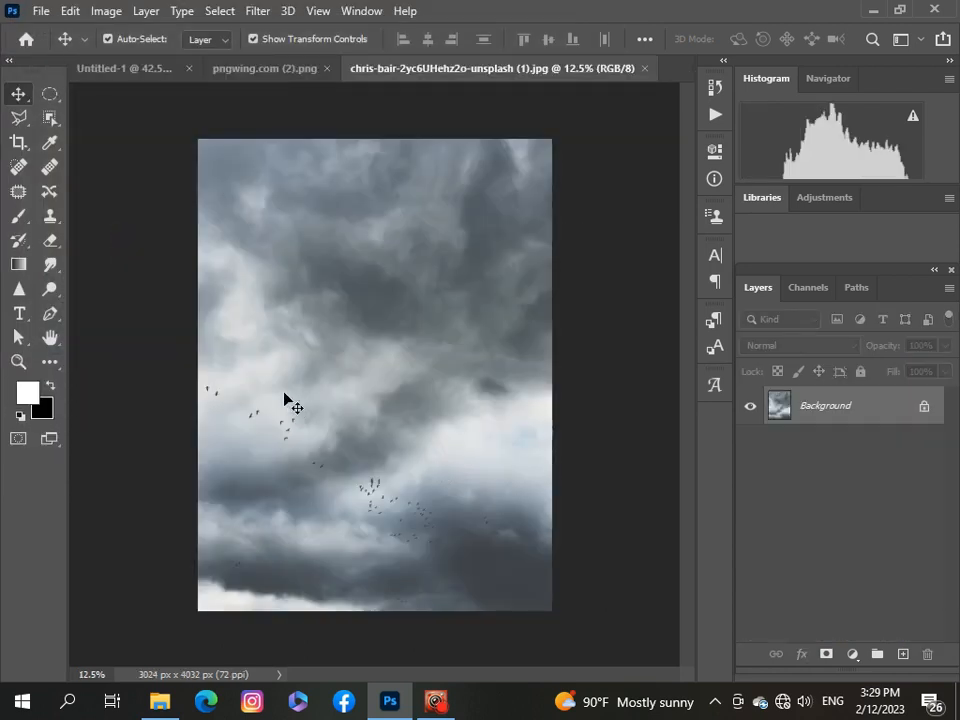
- Select the upper half of the cloud photo with the Polygonal Lasso tool and copy it
{"action": "left_click", "coordinate": [18, 117]}
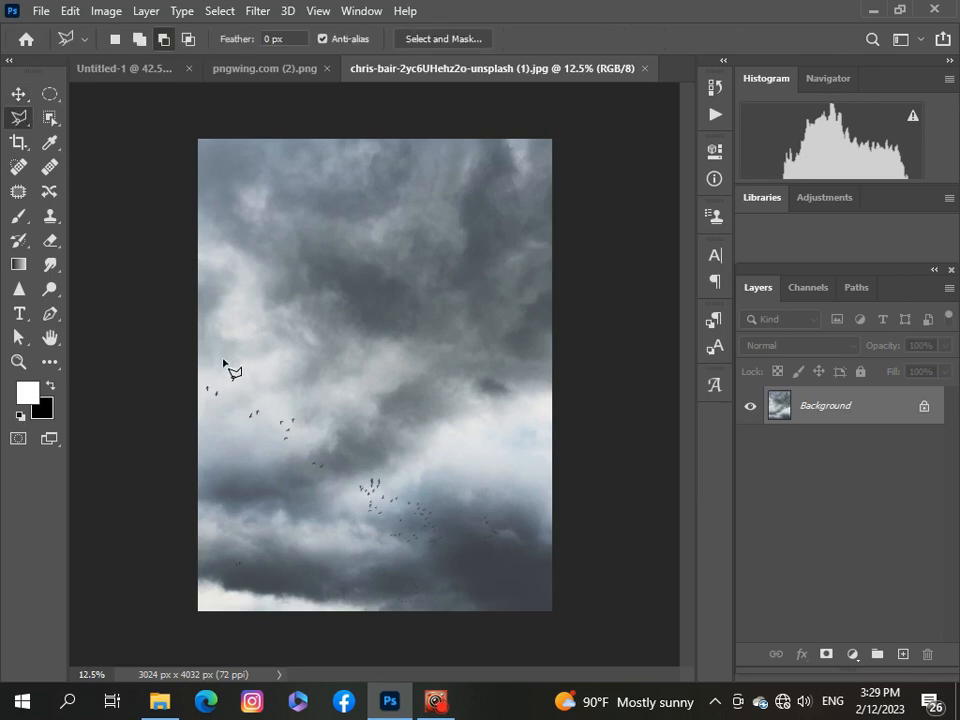
{"action": "scroll", "coordinate": [200, 358], "scroll_direction": "down", "scroll_amount": 1}
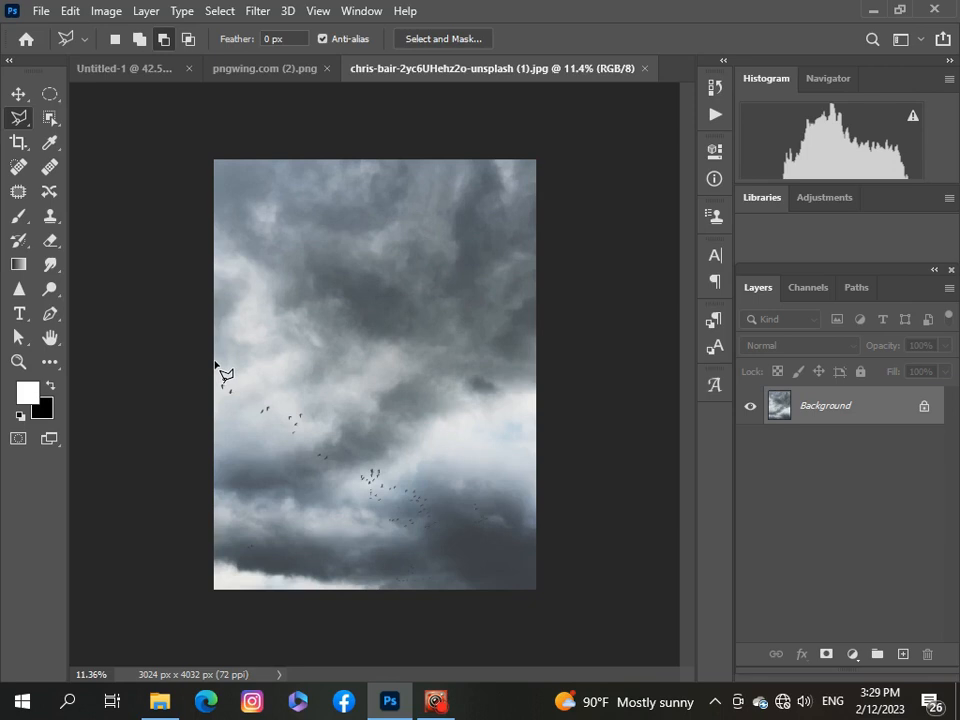
{"action": "mouse_move", "coordinate": [215, 363]}
{"action": "left_mouse_down"}
{"action": "mouse_move", "coordinate": [547, 373]}
{"action": "mouse_move", "coordinate": [547, 139]}
{"action": "mouse_move", "coordinate": [221, 137]}
{"action": "mouse_move", "coordinate": [175, 146]}
{"action": "mouse_move", "coordinate": [184, 362]}
{"action": "mouse_move", "coordinate": [216, 366]}
{"action": "left_mouse_up"}
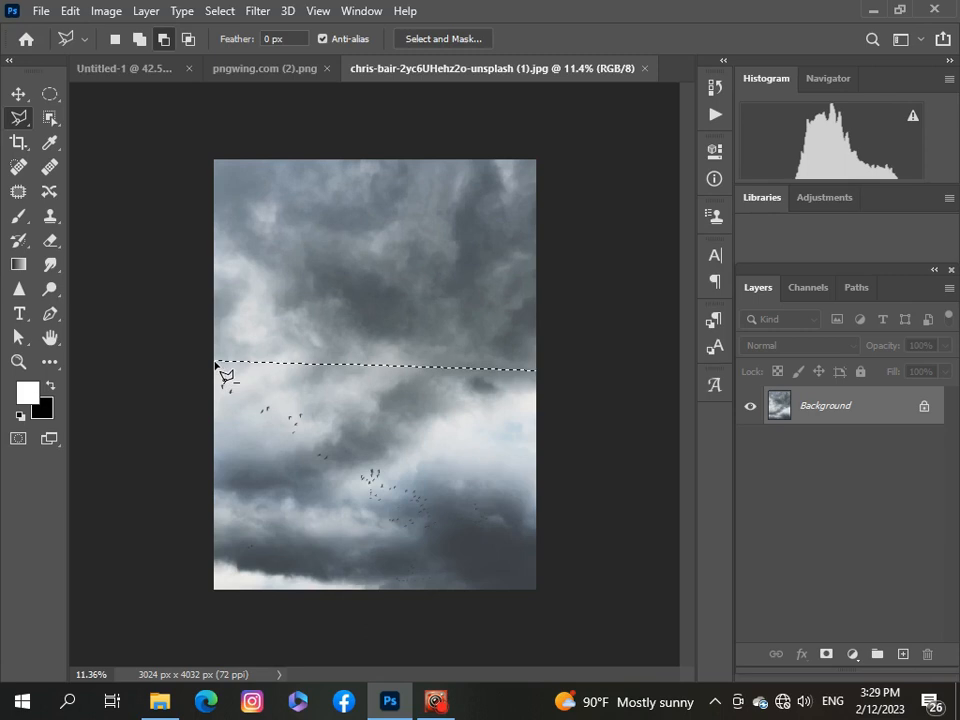
- Paste the clouds into the Untitled-1 composite and place their layer directly below the dinosaur layer
{"action": "left_click", "coordinate": [133, 68]}
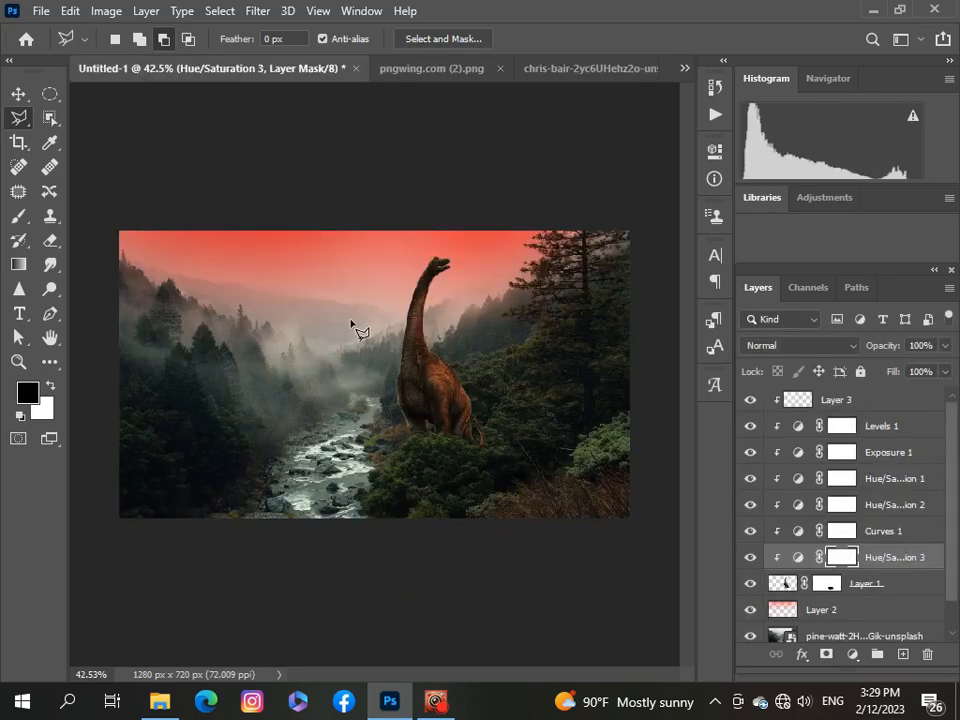
{"action": "key", "text": "ctrl+v"}
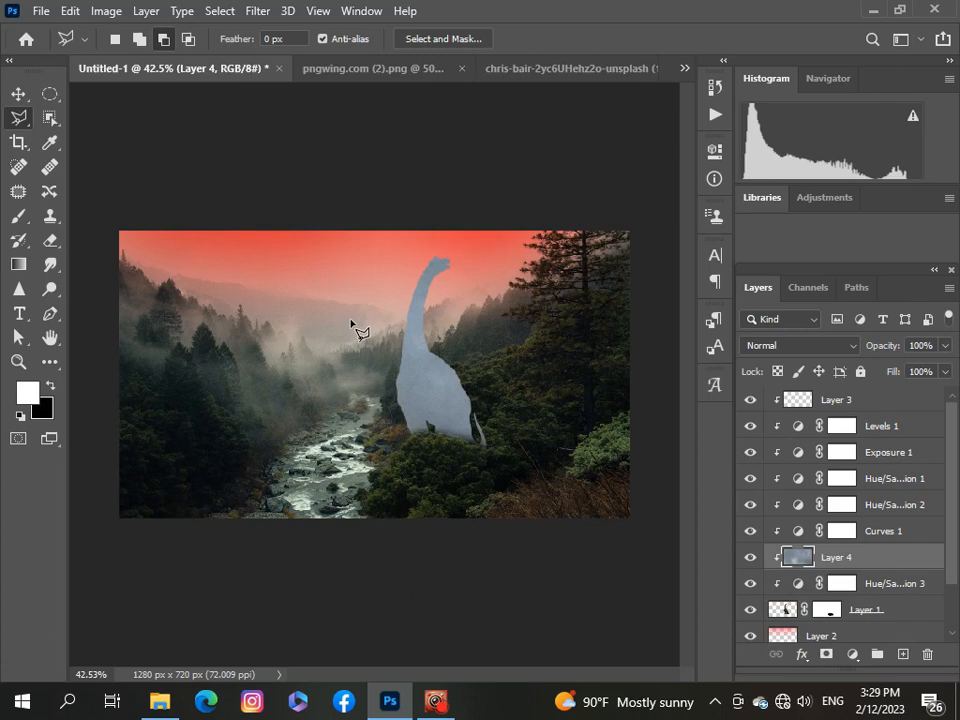
{"action": "left_click", "coordinate": [18, 93]}
{"action": "left_click_drag", "start_coordinate": [427, 395], "coordinate": [368, 306]}
{"action": "left_click_drag", "start_coordinate": [873, 565], "coordinate": [879, 636]}
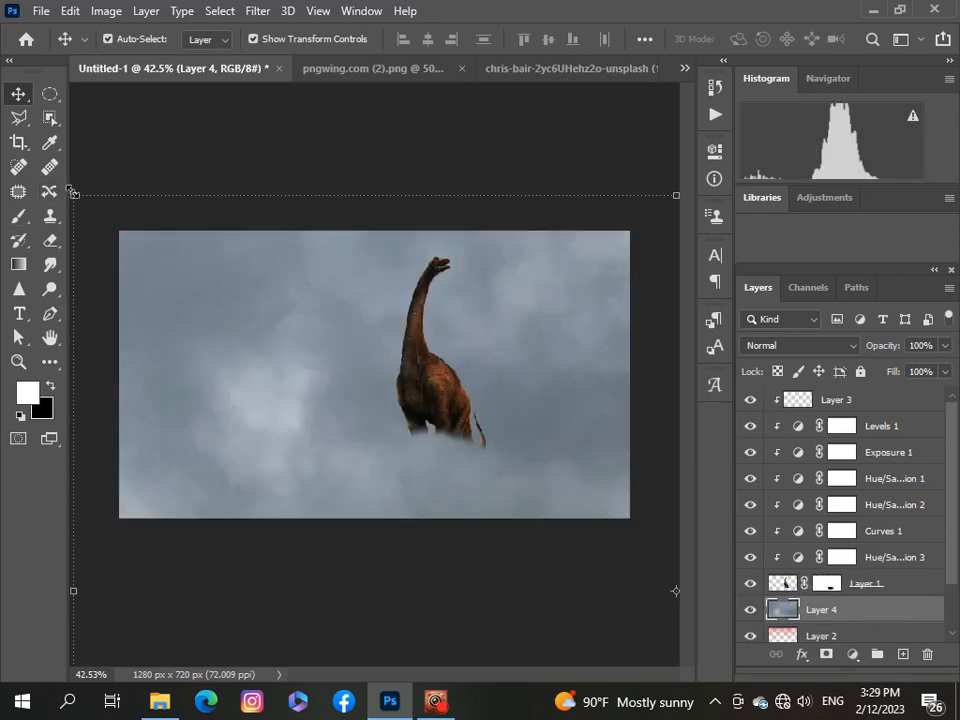
- Scale the cloud layer down proportionally to about 10.3% and align it with the canvas's upper edge behind the dinosaur's head
{"action": "left_click_drag", "start_coordinate": [71, 194], "coordinate": [391, 295]}
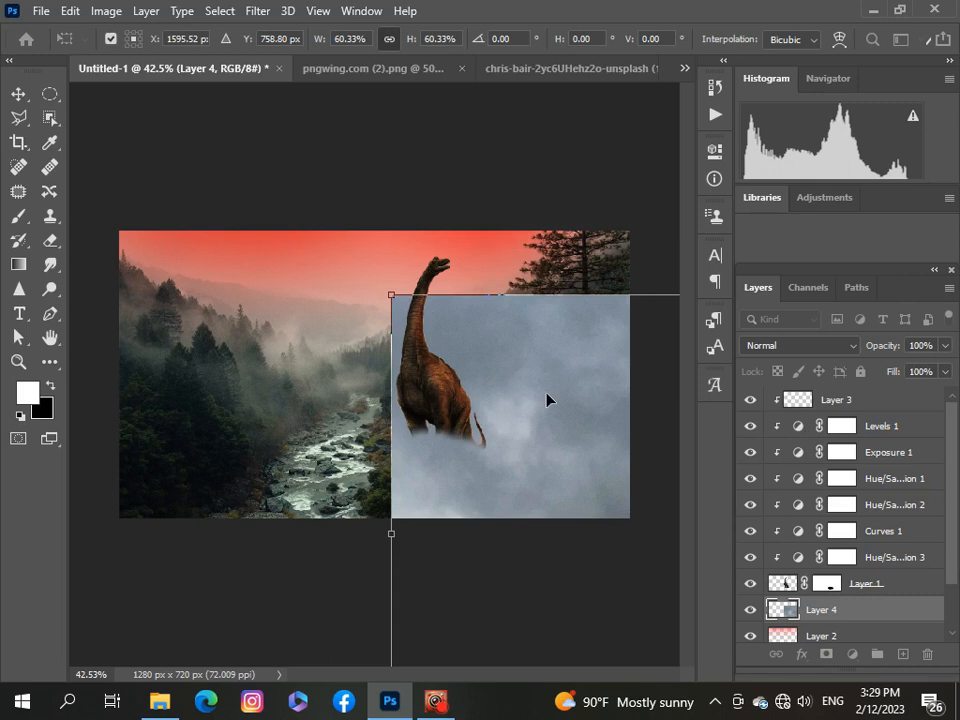
{"action": "left_click_drag", "start_coordinate": [546, 399], "coordinate": [348, 273]}
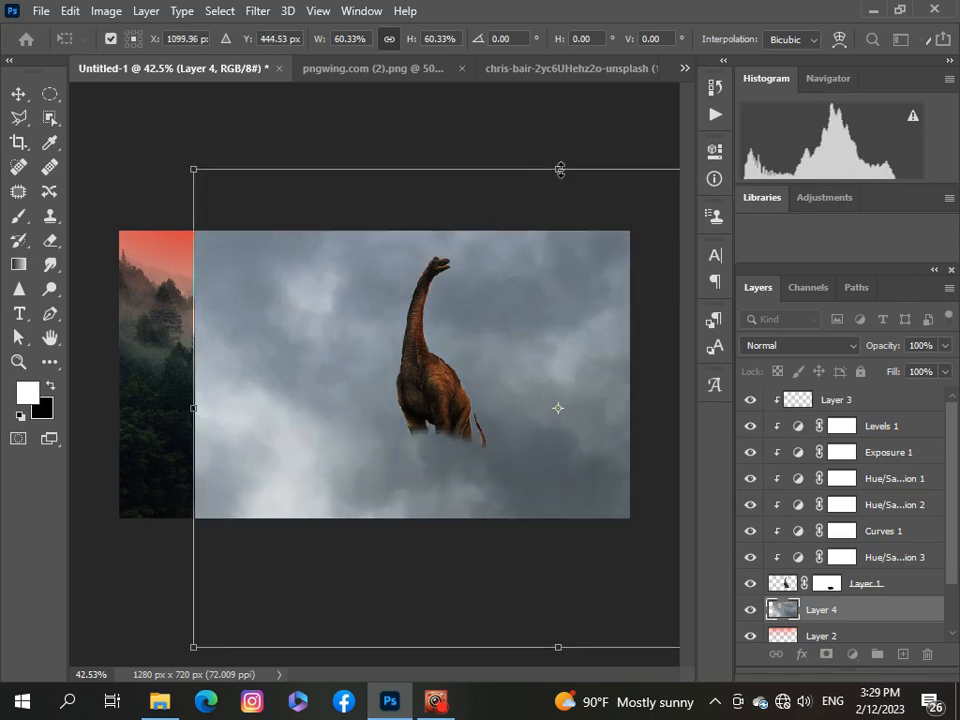
{"action": "left_click_drag", "start_coordinate": [560, 170], "coordinate": [557, 375]}
{"action": "left_click_drag", "start_coordinate": [617, 469], "coordinate": [456, 253]}
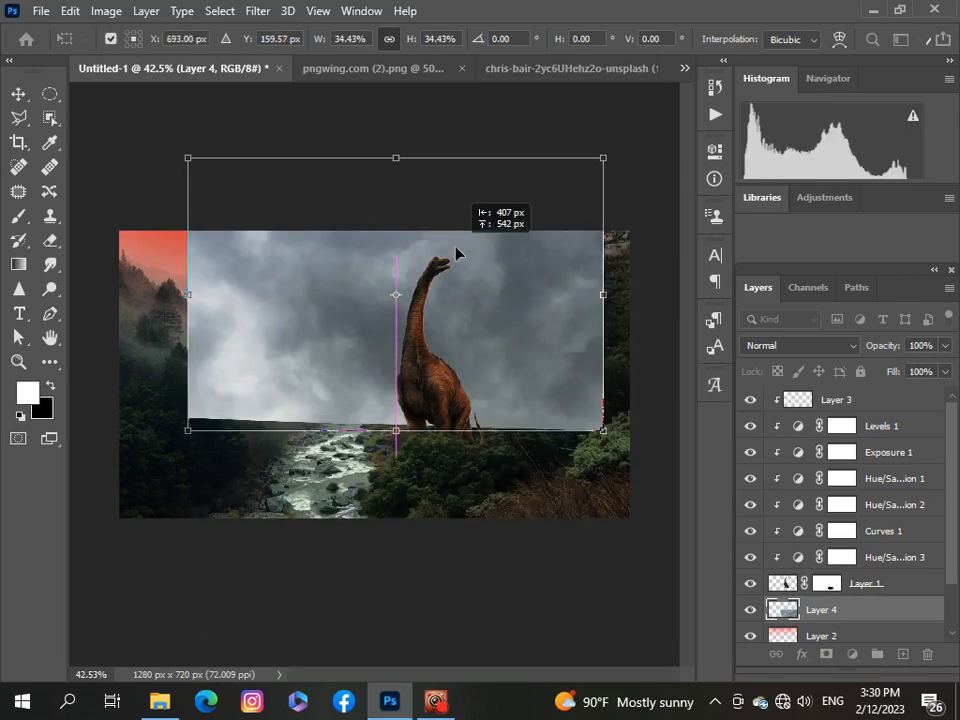
{"action": "left_click_drag", "start_coordinate": [396, 158], "coordinate": [400, 272]}
{"action": "left_click_drag", "start_coordinate": [385, 372], "coordinate": [386, 349]}
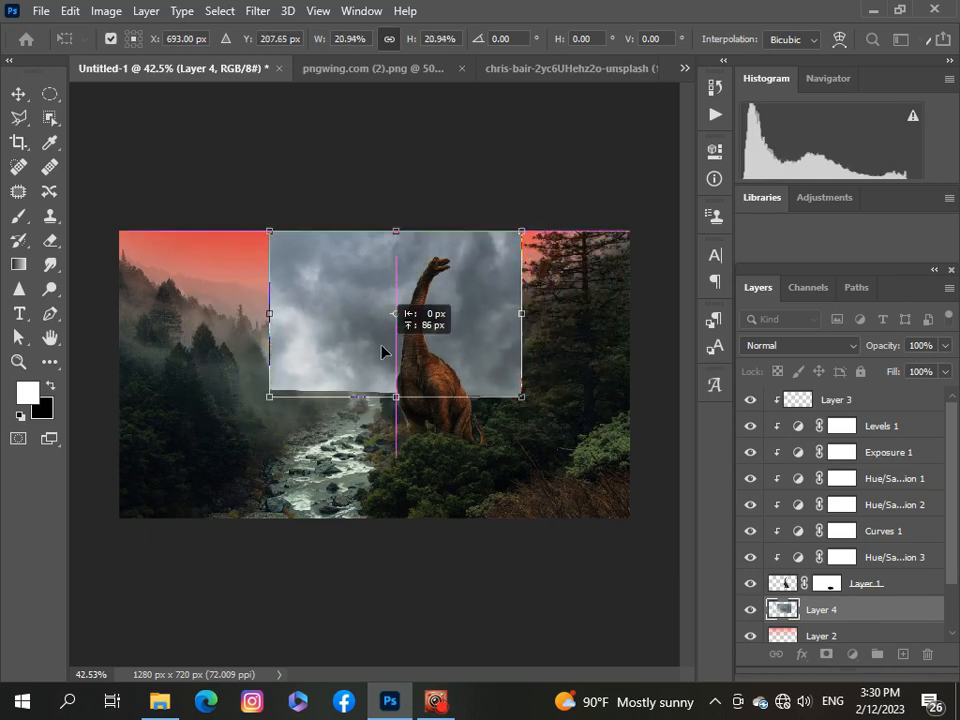
{"action": "left_click_drag", "start_coordinate": [395, 394], "coordinate": [392, 312]}
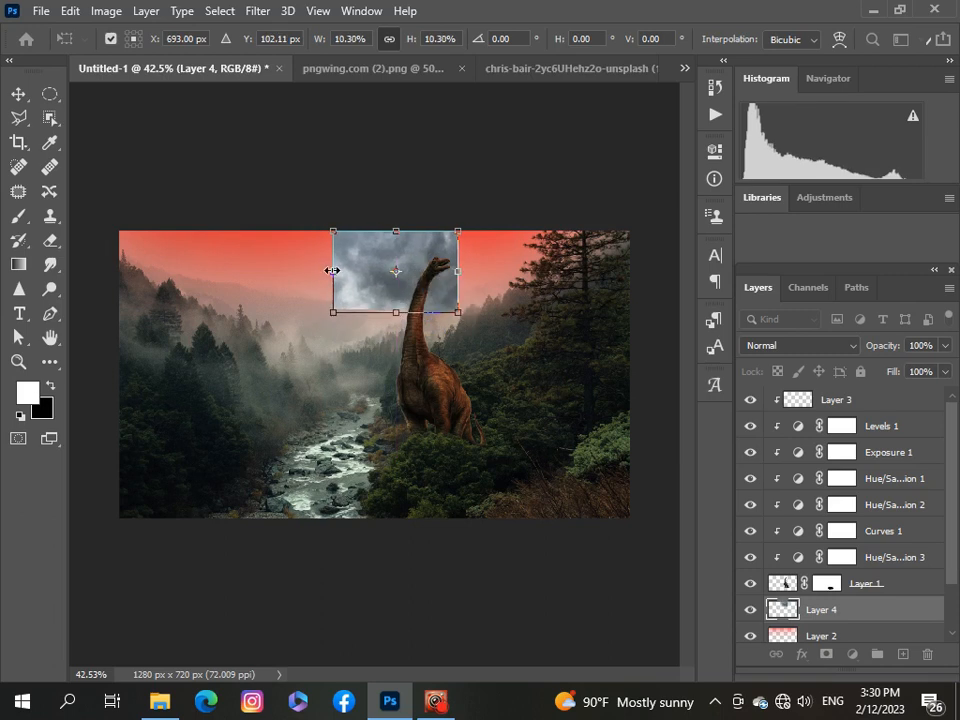
- Stretch the clouds to 42.33% width so they span the full canvas, and lower the cloud layer's opacity to 62%
{"action": "left_click_drag", "start_coordinate": [332, 270], "coordinate": [119, 270]}
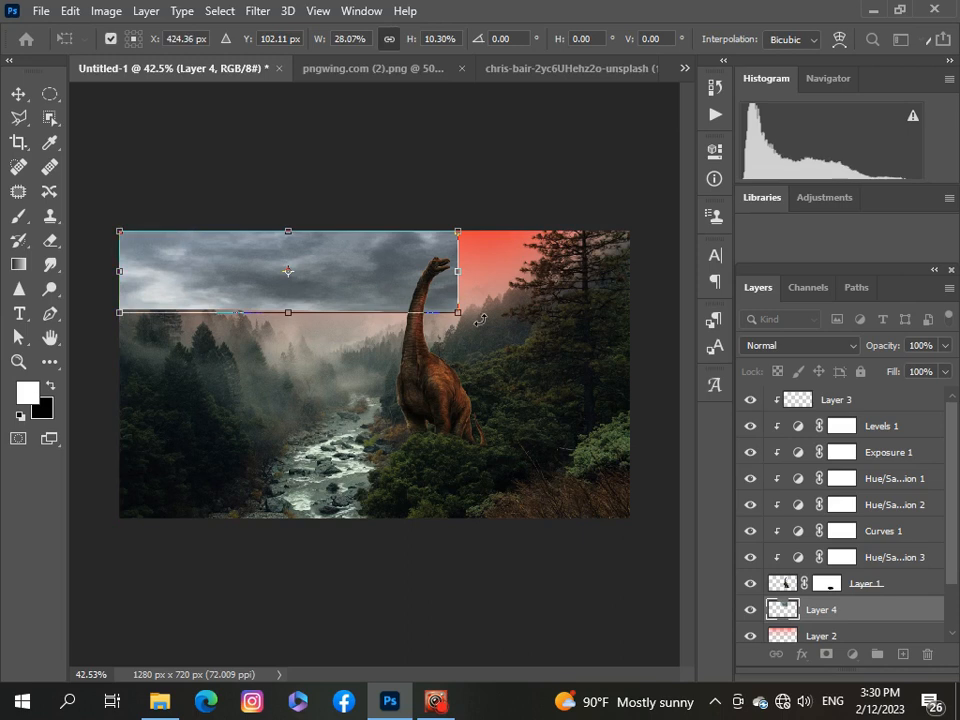
{"action": "left_click_drag", "start_coordinate": [457, 270], "coordinate": [630, 271]}
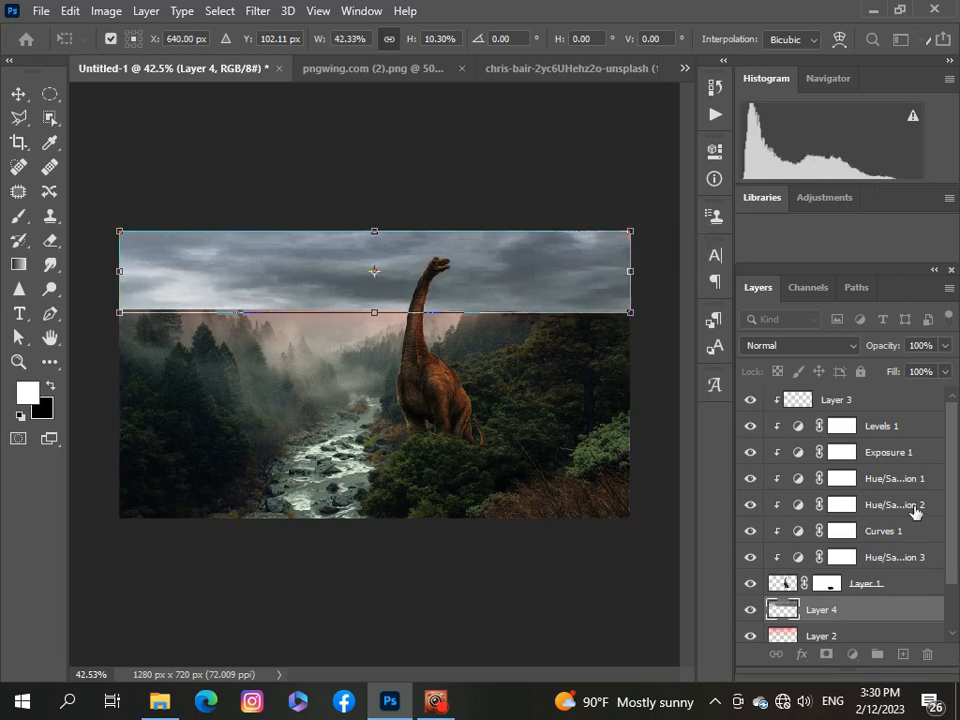
{"action": "key", "text": "Return"}
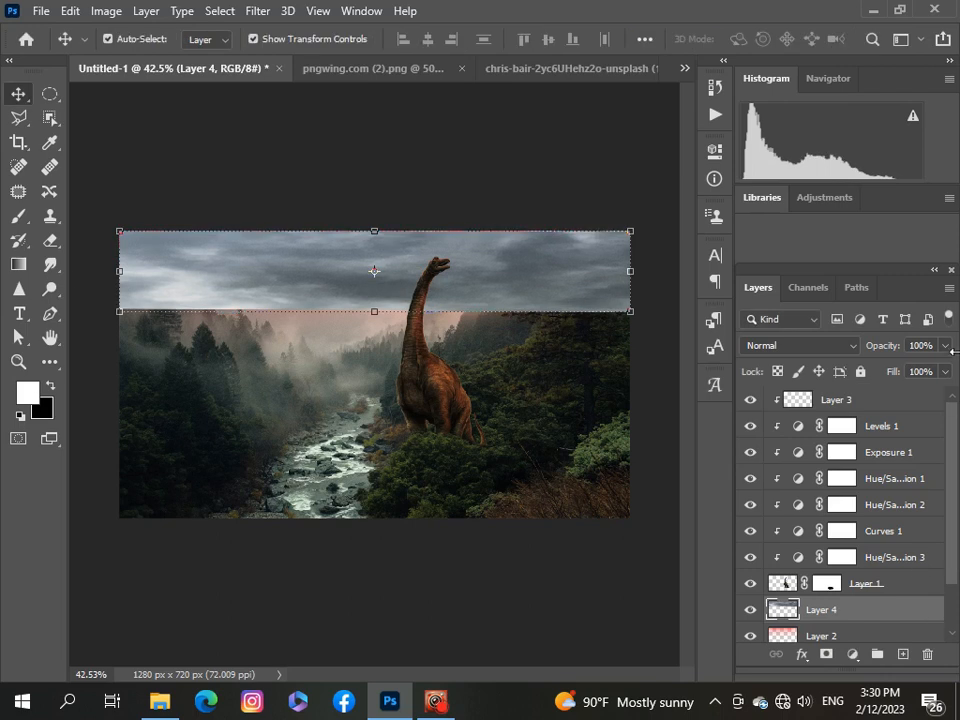
{"action": "left_click", "coordinate": [944, 345]}
{"action": "left_click_drag", "start_coordinate": [947, 368], "coordinate": [913, 378]}
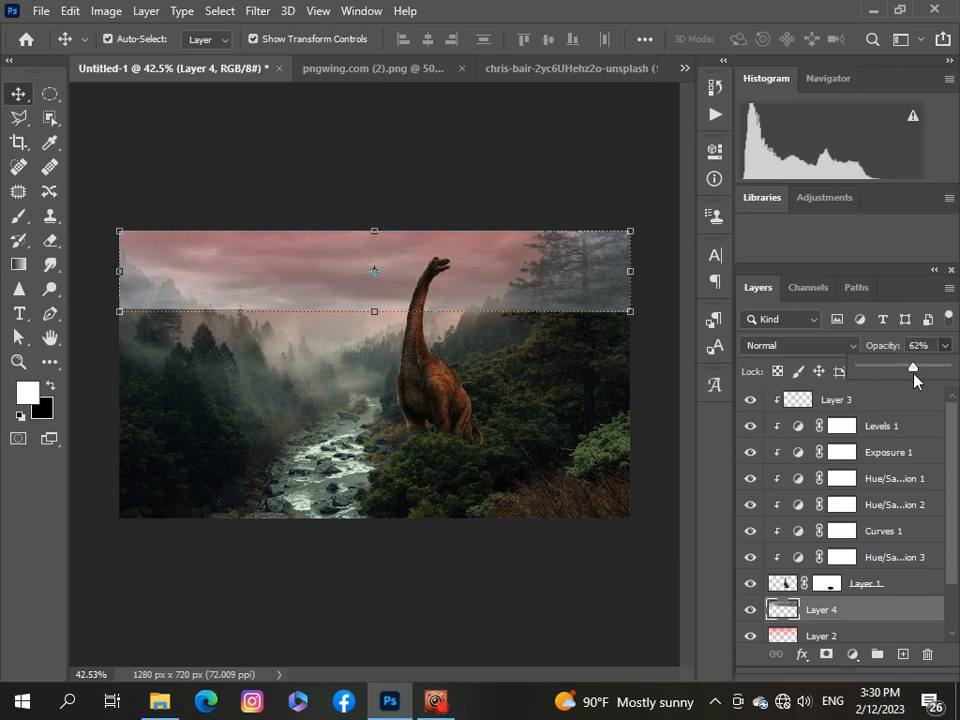
- Set the cloud layer's blend mode to Multiply
{"action": "left_click", "coordinate": [845, 348]}
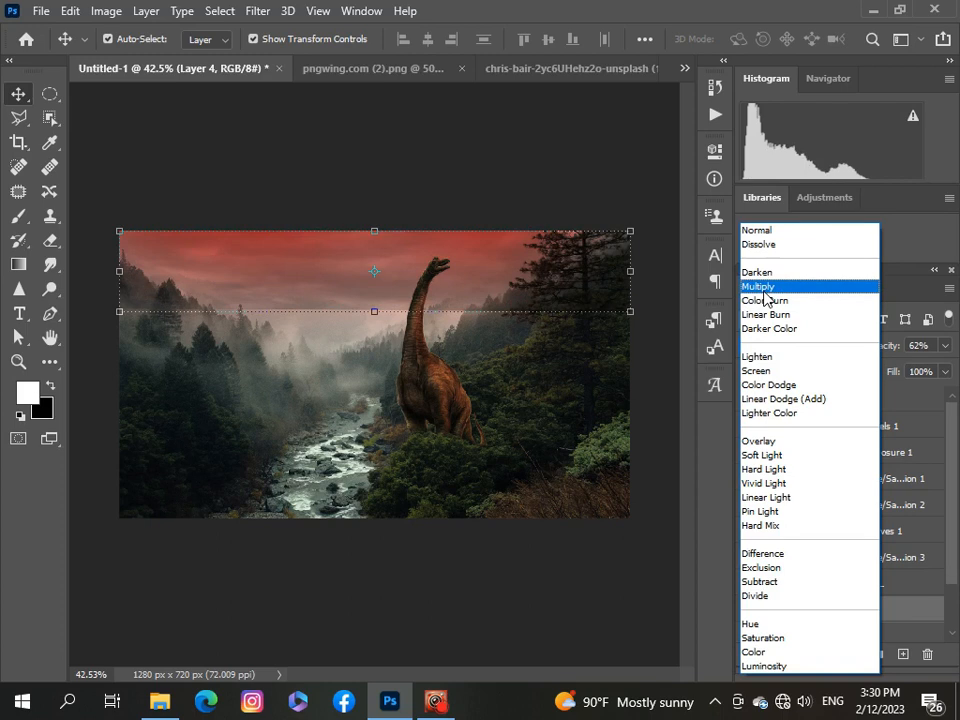
{"action": "left_click", "coordinate": [764, 290]}
{"action": "left_click", "coordinate": [530, 576]}
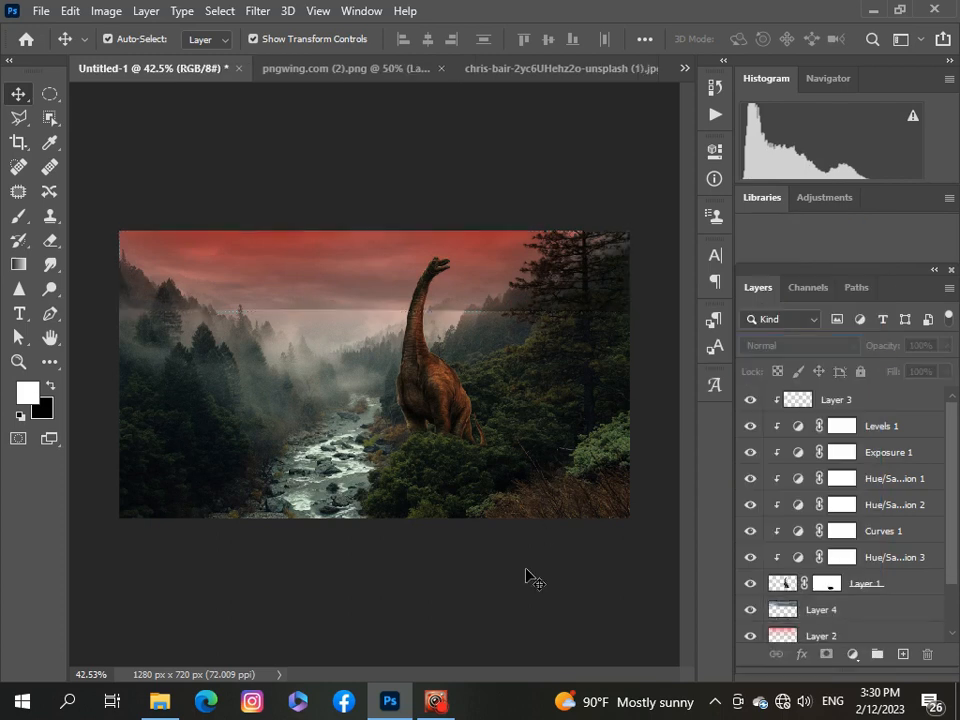
{"action": "scroll", "coordinate": [528, 523], "scroll_direction": "up", "scroll_amount": 2}
{"action": "scroll", "coordinate": [528, 523], "scroll_direction": "down", "scroll_amount": 2}
- Add a layer mask to the cloud layer and paint black along the clouds' hard lower edge with a soft 73 px brush
{"action": "left_click", "coordinate": [840, 617]}
{"action": "left_click", "coordinate": [826, 655]}
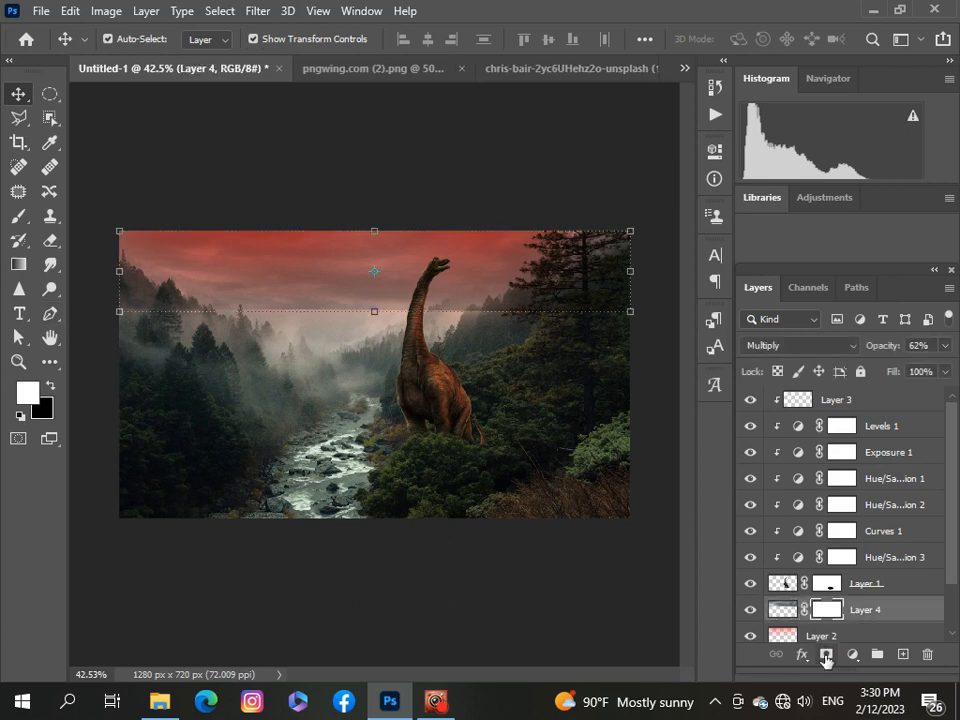
{"action": "key", "text": "x"}
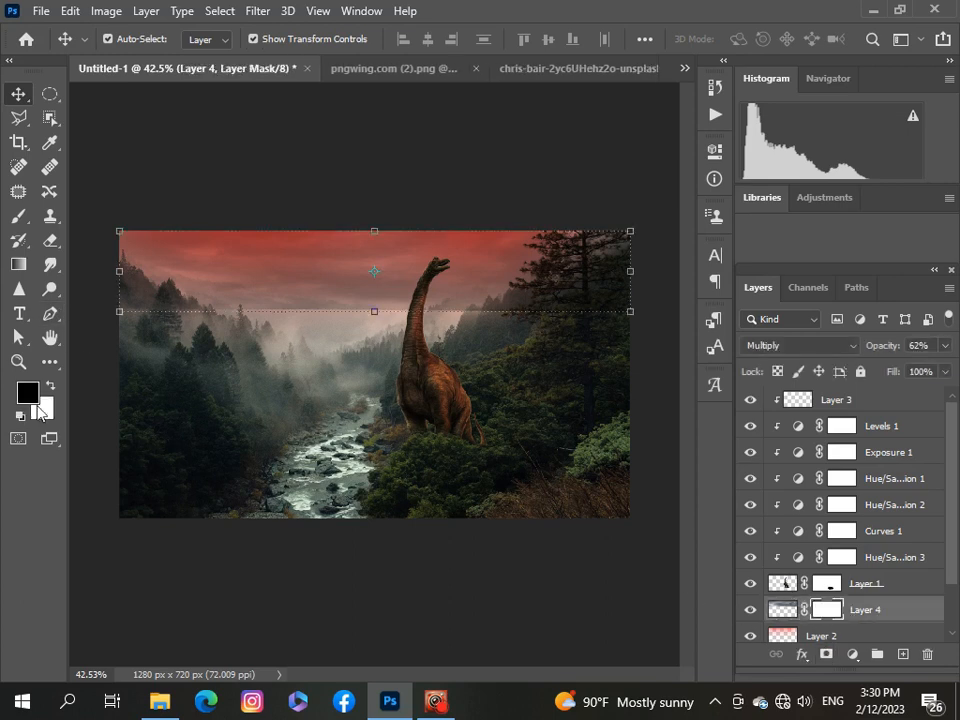
{"action": "left_click", "coordinate": [27, 219]}
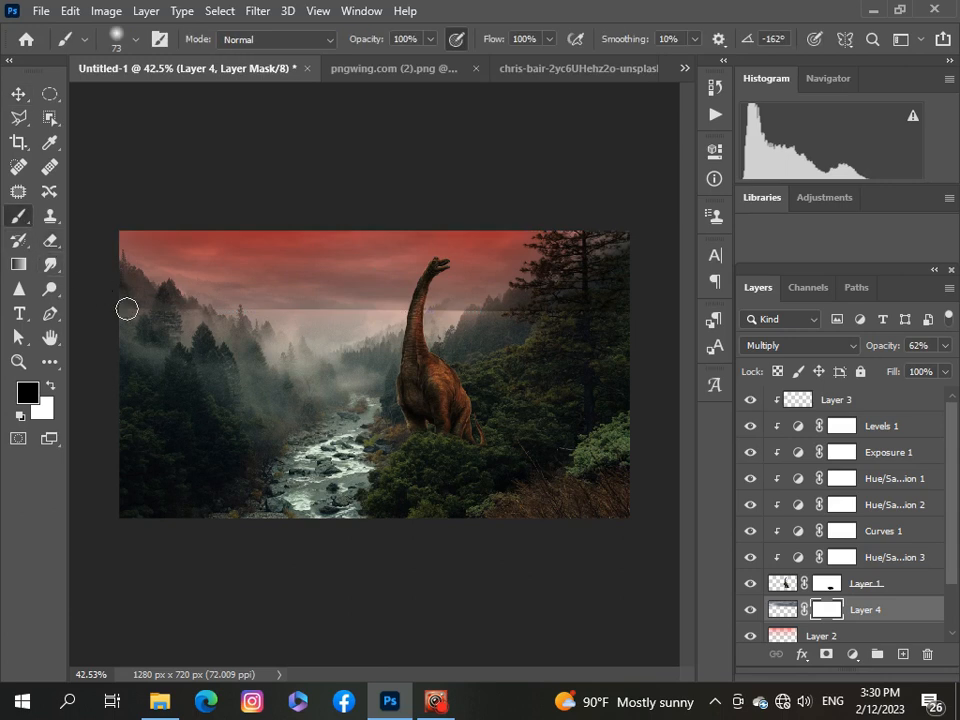
{"action": "left_click_drag", "start_coordinate": [127, 309], "coordinate": [483, 320]}
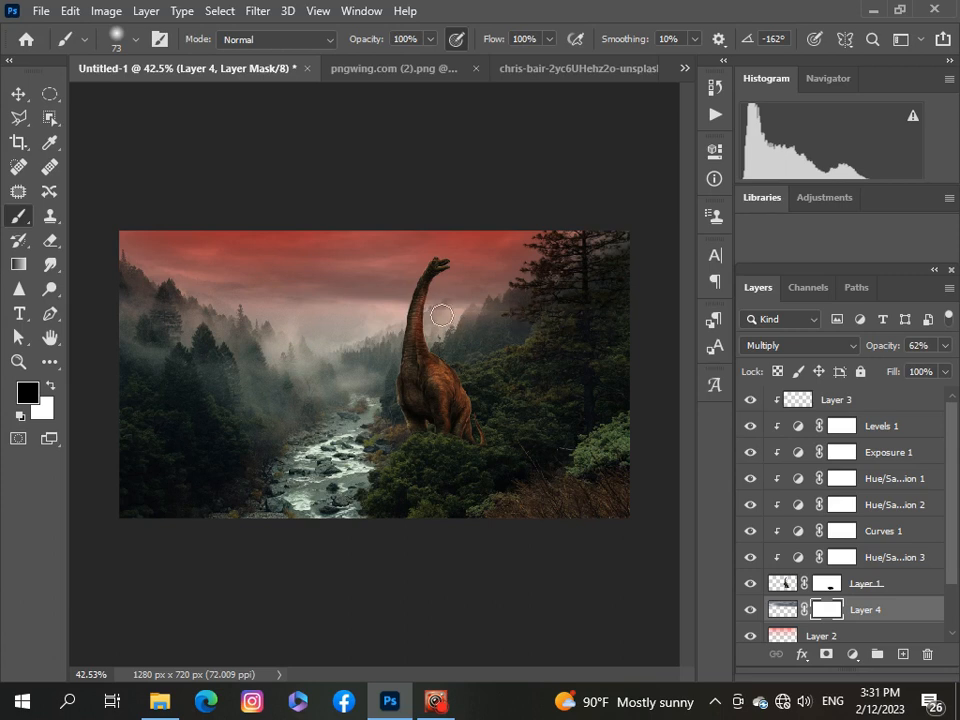
- Reduce the brush size to 25 px and paint on the cloud mask along the dinosaur's upper neck
{"action": "scroll", "coordinate": [399, 354], "scroll_direction": "up", "scroll_amount": 5}
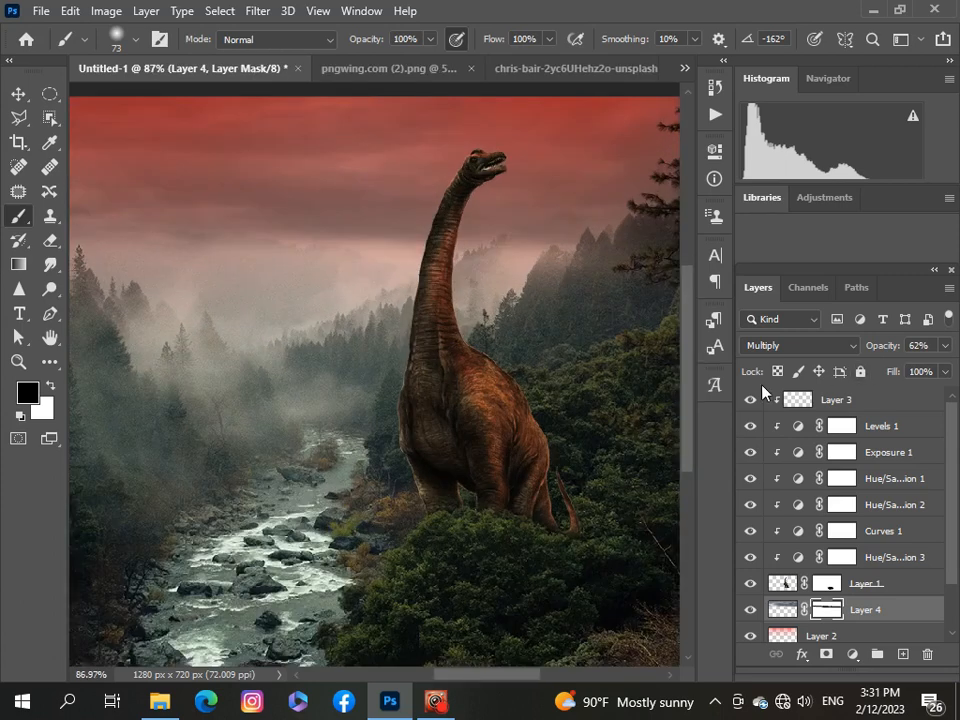
{"action": "scroll", "coordinate": [690, 412], "scroll_direction": "up", "scroll_amount": 5}
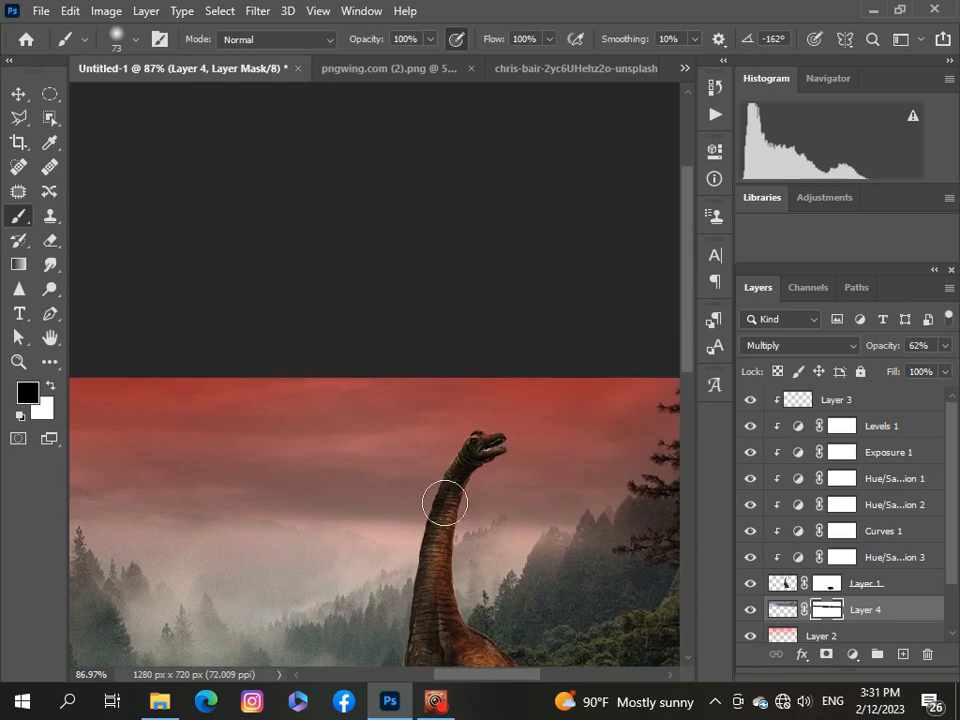
{"action": "scroll", "coordinate": [427, 505], "scroll_direction": "up", "scroll_amount": 4}
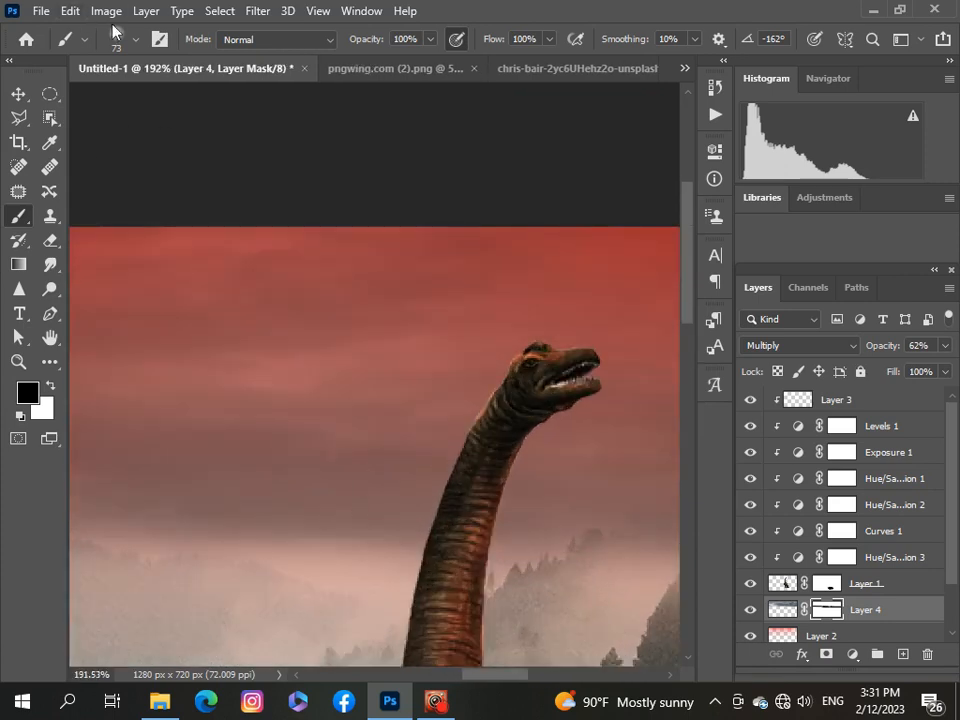
{"action": "left_click", "coordinate": [134, 38]}
{"action": "left_click_drag", "start_coordinate": [140, 98], "coordinate": [127, 99]}
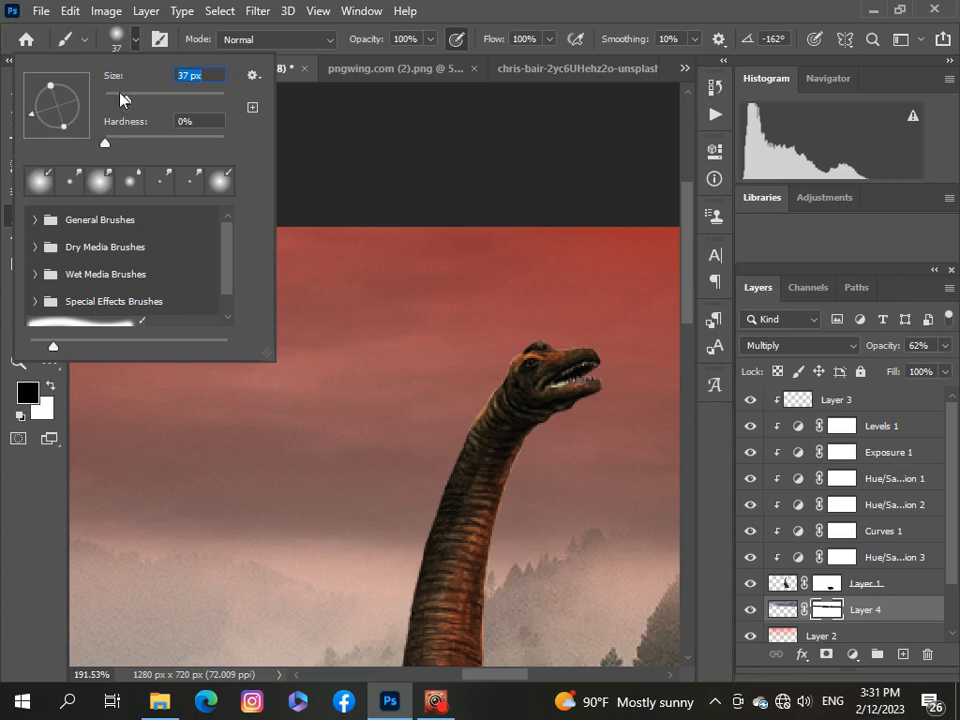
{"action": "left_click_drag", "start_coordinate": [121, 99], "coordinate": [118, 98]}
{"action": "left_click", "coordinate": [458, 520]}
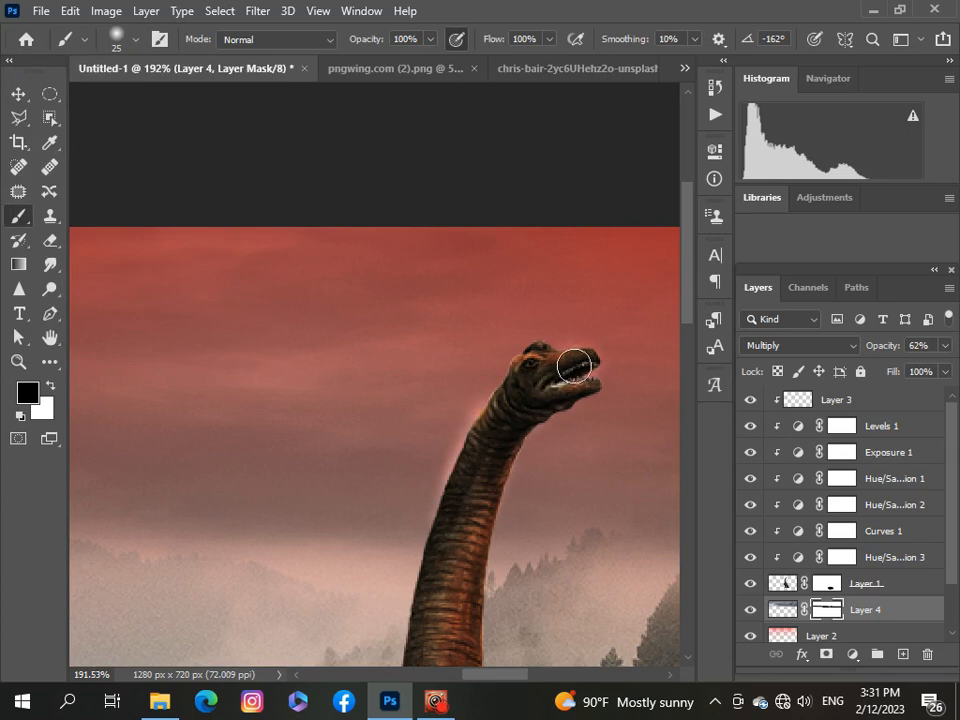
{"action": "scroll", "coordinate": [460, 512], "scroll_direction": "down", "scroll_amount": 5}
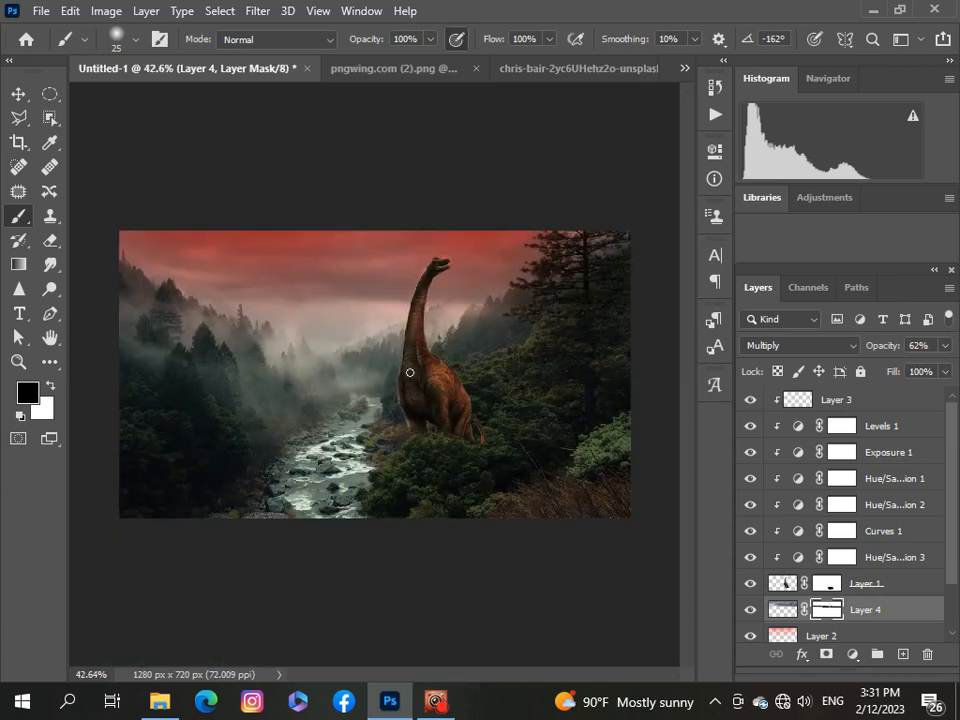
- Try another brush stroke on the cloud mask over the dinosaur's neck and undo it
{"action": "scroll", "coordinate": [403, 308], "scroll_direction": "up", "scroll_amount": 4}
{"action": "scroll", "coordinate": [403, 308], "scroll_direction": "up", "scroll_amount": 2}
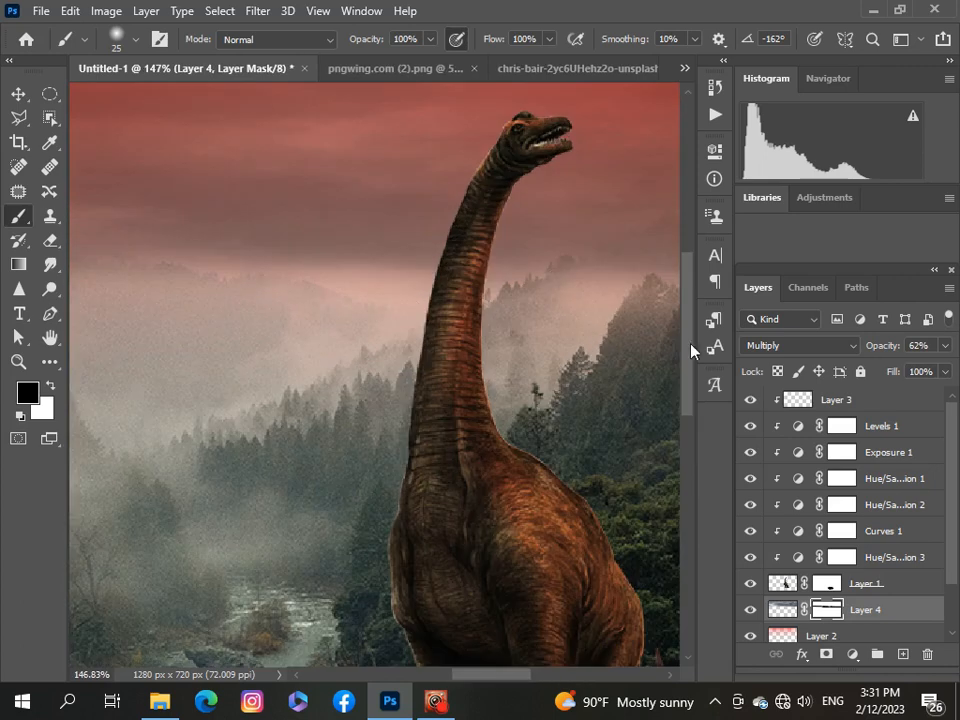
{"action": "left_click_drag", "start_coordinate": [692, 347], "coordinate": [690, 280]}
{"action": "scroll", "coordinate": [473, 488], "scroll_direction": "up", "scroll_amount": 3}
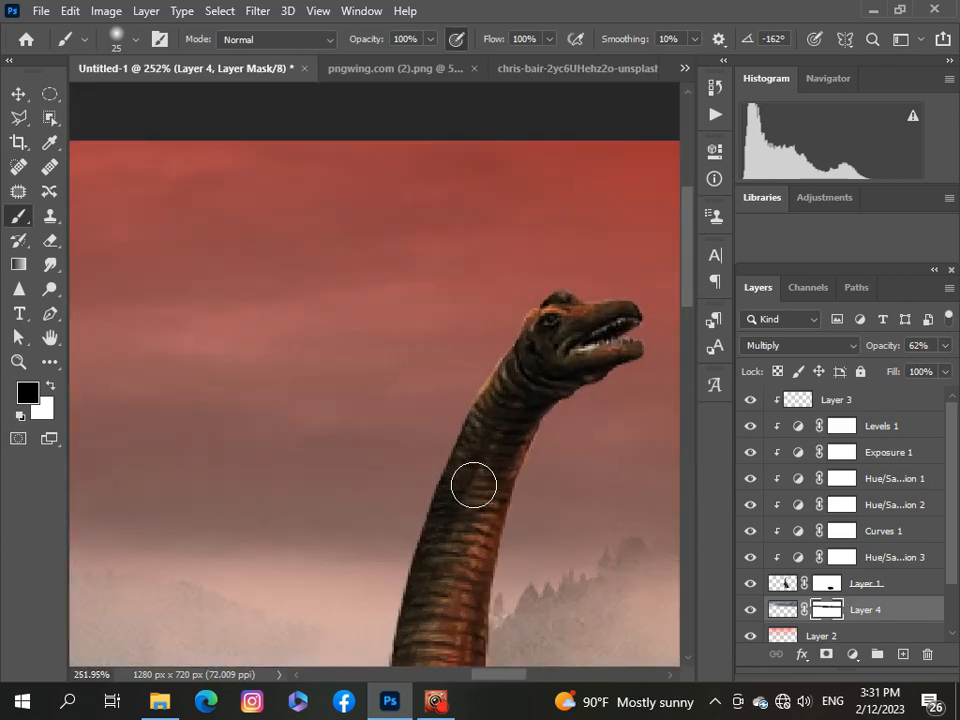
{"action": "mouse_move", "coordinate": [473, 488]}
{"action": "left_mouse_down"}
{"action": "mouse_move", "coordinate": [472, 519]}
{"action": "mouse_move", "coordinate": [485, 440]}
{"action": "mouse_move", "coordinate": [472, 554]}
{"action": "mouse_move", "coordinate": [508, 410]}
{"action": "mouse_move", "coordinate": [488, 508]}
{"action": "left_mouse_up"}
{"action": "key", "text": "ctrl+z"}
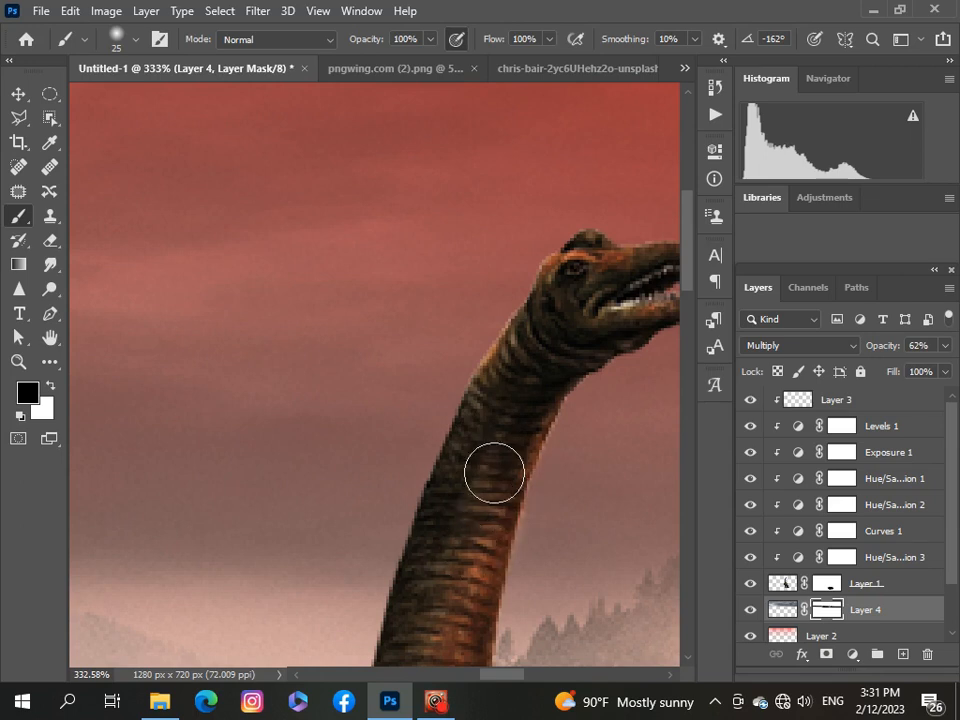
{"action": "scroll", "coordinate": [510, 411], "scroll_direction": "down", "scroll_amount": 10}
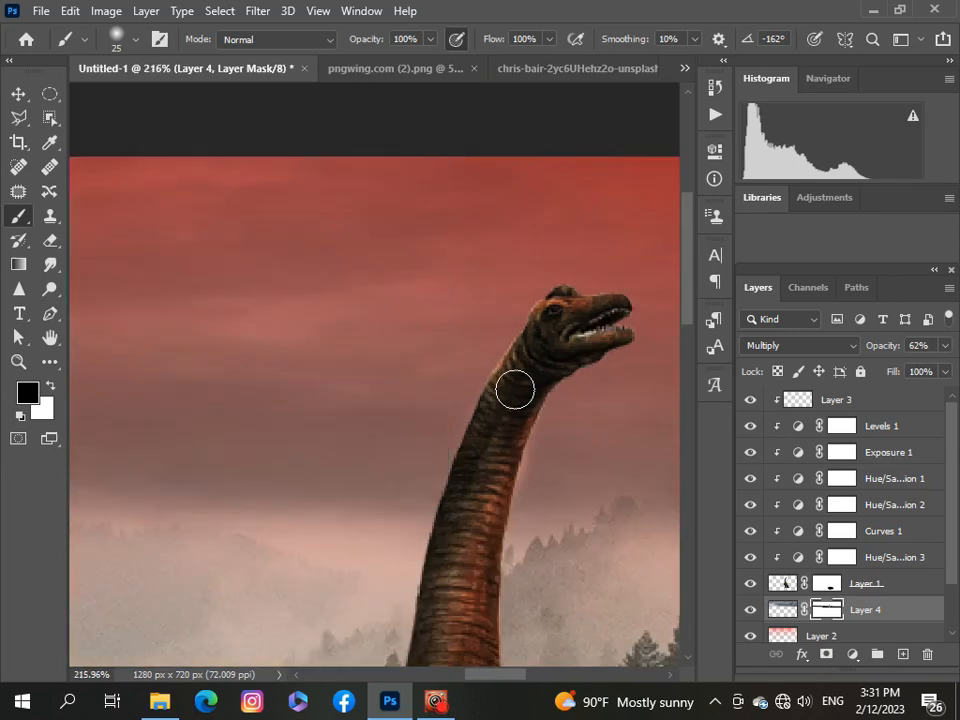
{"action": "scroll", "coordinate": [514, 389], "scroll_direction": "down", "scroll_amount": 3}
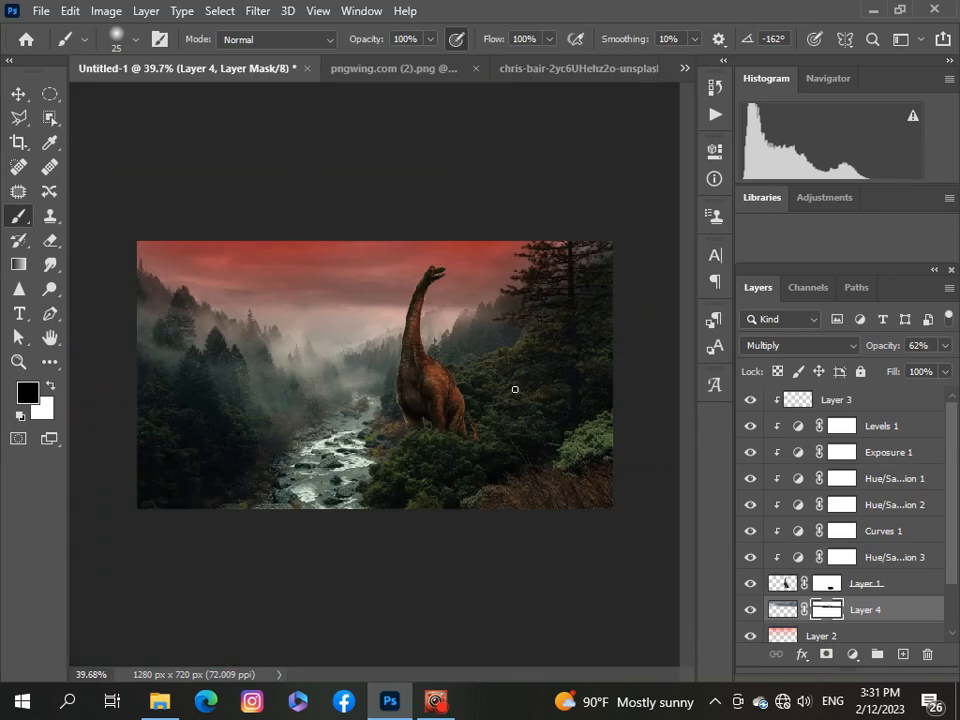
- Try to mask more of the lower clouds beside the dinosaur with a 92 px brush and undo the painting
{"action": "scroll", "coordinate": [515, 389], "scroll_direction": "up", "scroll_amount": 1}
{"action": "scroll", "coordinate": [515, 389], "scroll_direction": "down", "scroll_amount": 1}
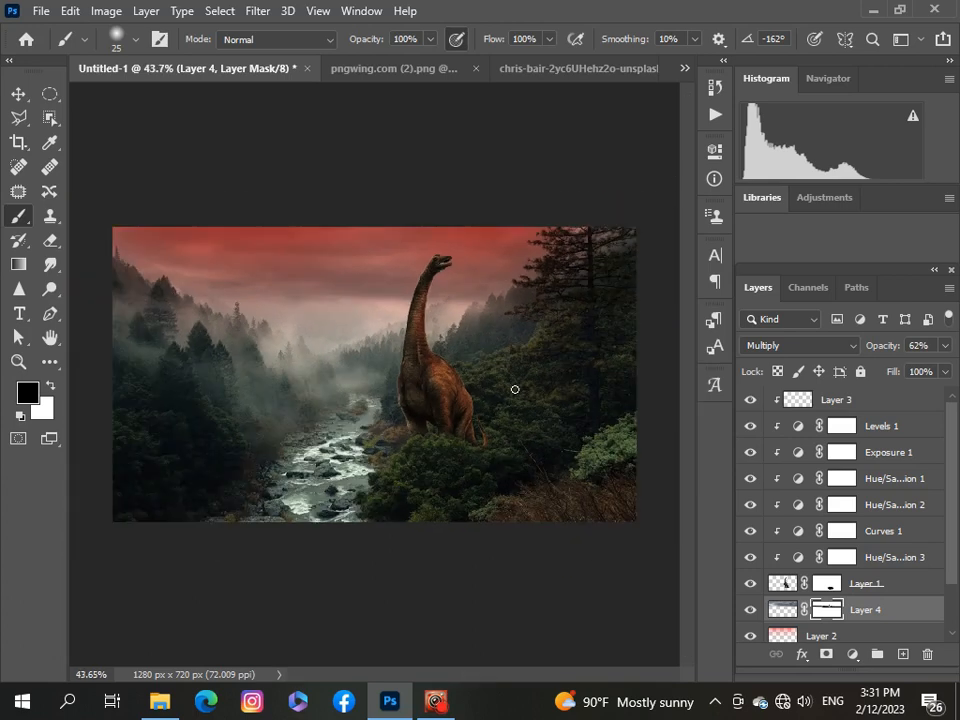
{"action": "scroll", "coordinate": [515, 388], "scroll_direction": "down", "scroll_amount": 1}
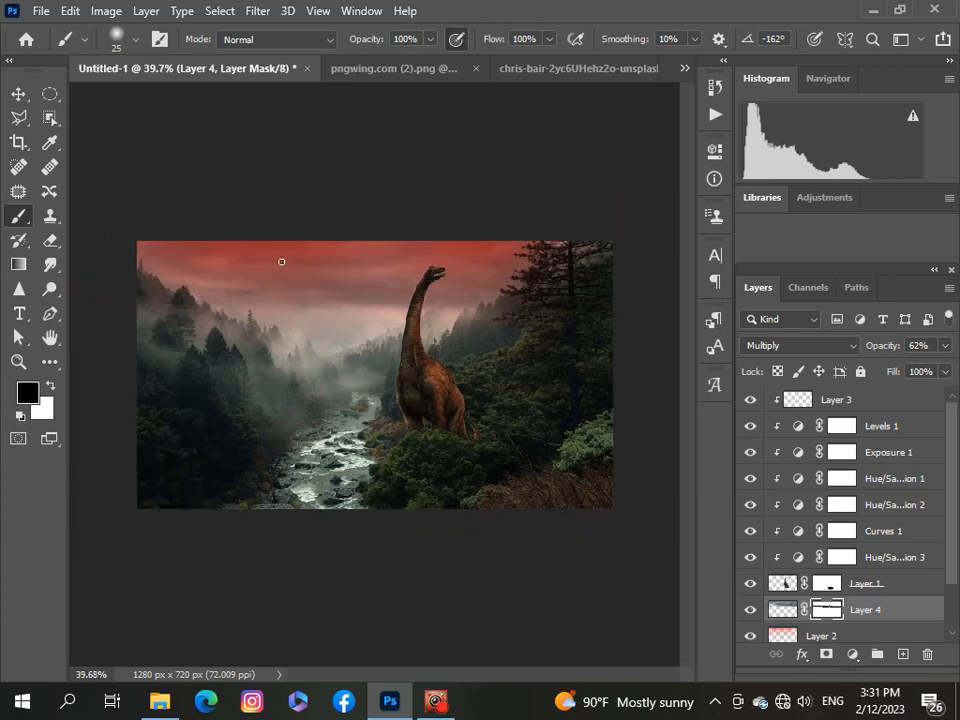
{"action": "scroll", "coordinate": [403, 325], "scroll_direction": "up", "scroll_amount": 1}
{"action": "scroll", "coordinate": [396, 316], "scroll_direction": "down", "scroll_amount": 1}
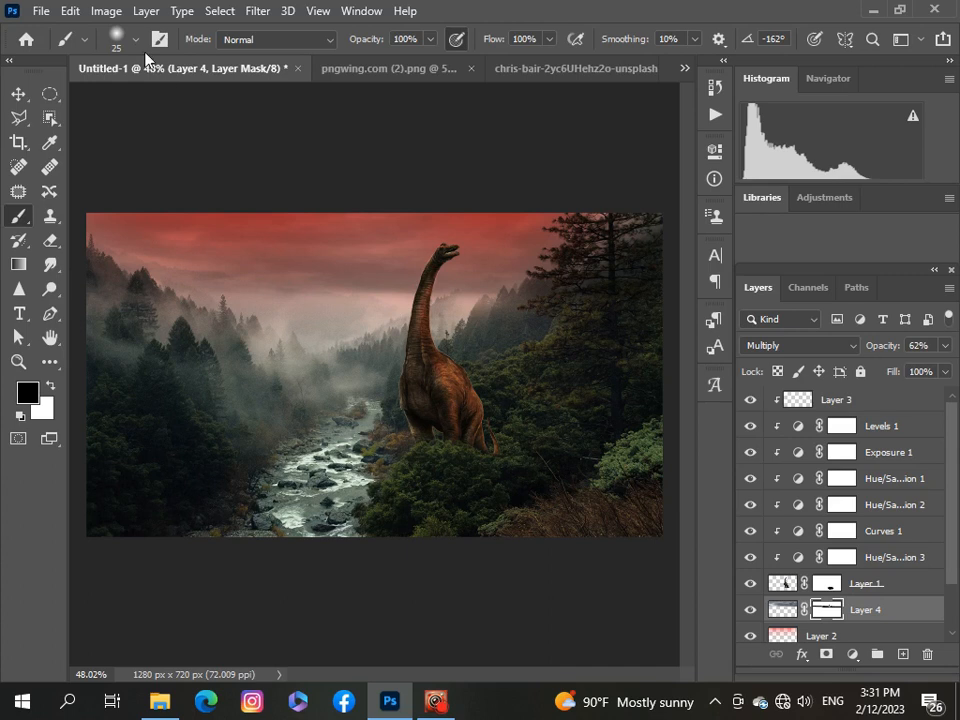
{"action": "left_click", "coordinate": [135, 40]}
{"action": "left_click_drag", "start_coordinate": [119, 100], "coordinate": [158, 100]}
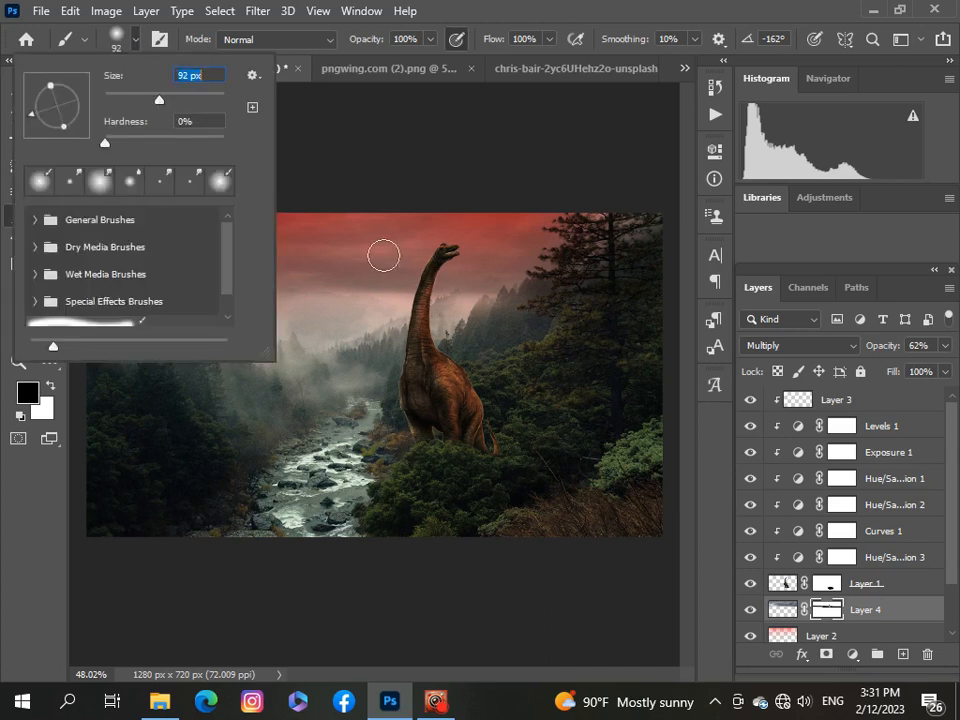
{"action": "left_click", "coordinate": [385, 303]}
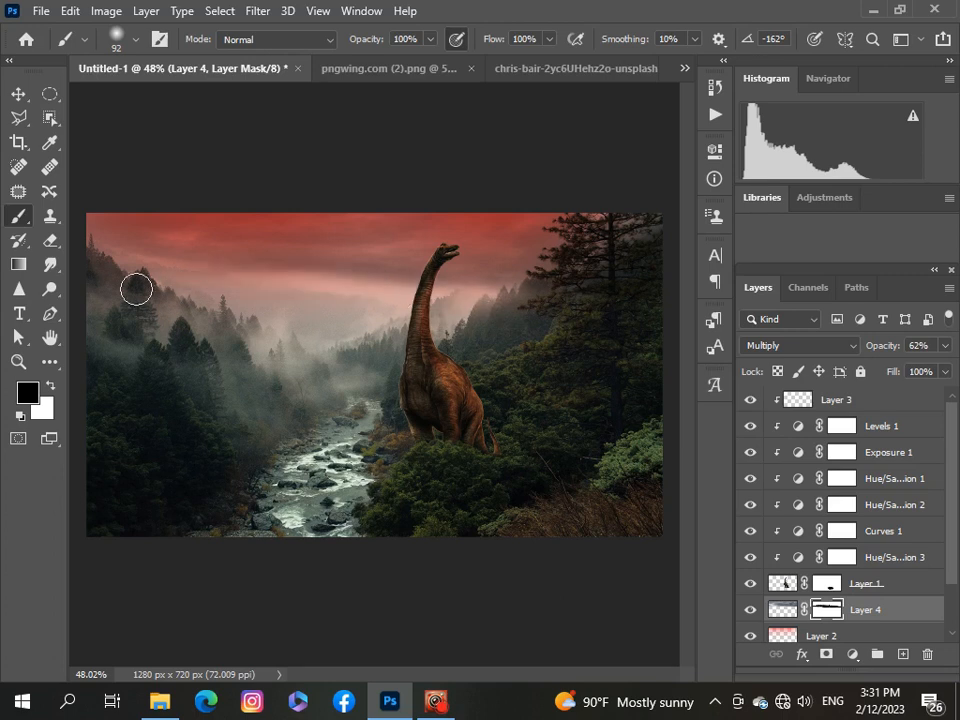
{"action": "scroll", "coordinate": [136, 289], "scroll_direction": "down", "scroll_amount": 4}
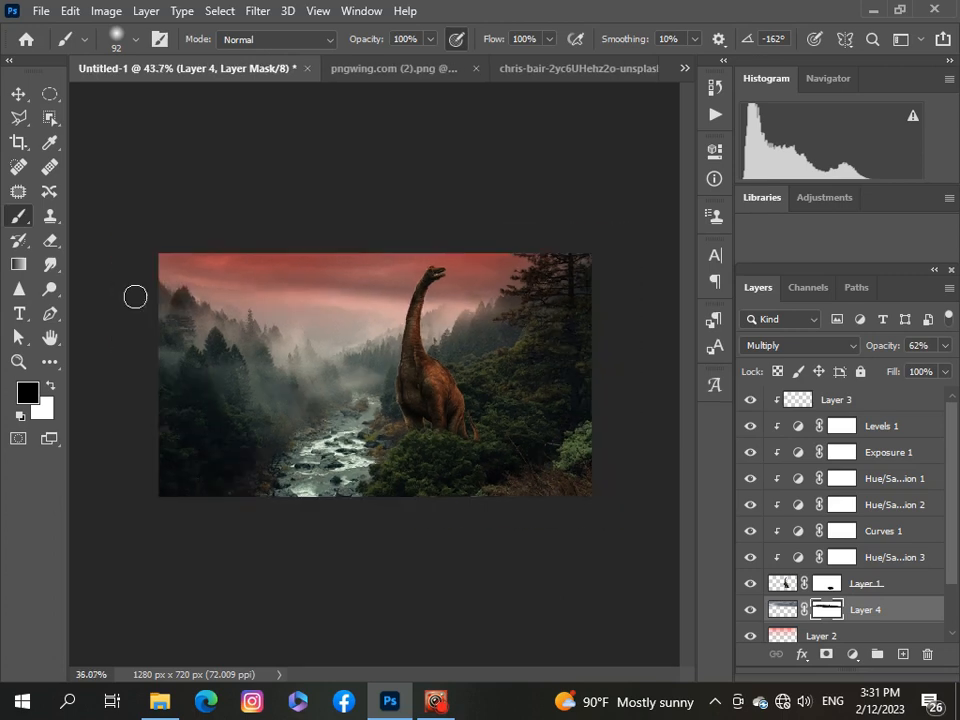
{"action": "scroll", "coordinate": [136, 289], "scroll_direction": "up", "scroll_amount": 3}
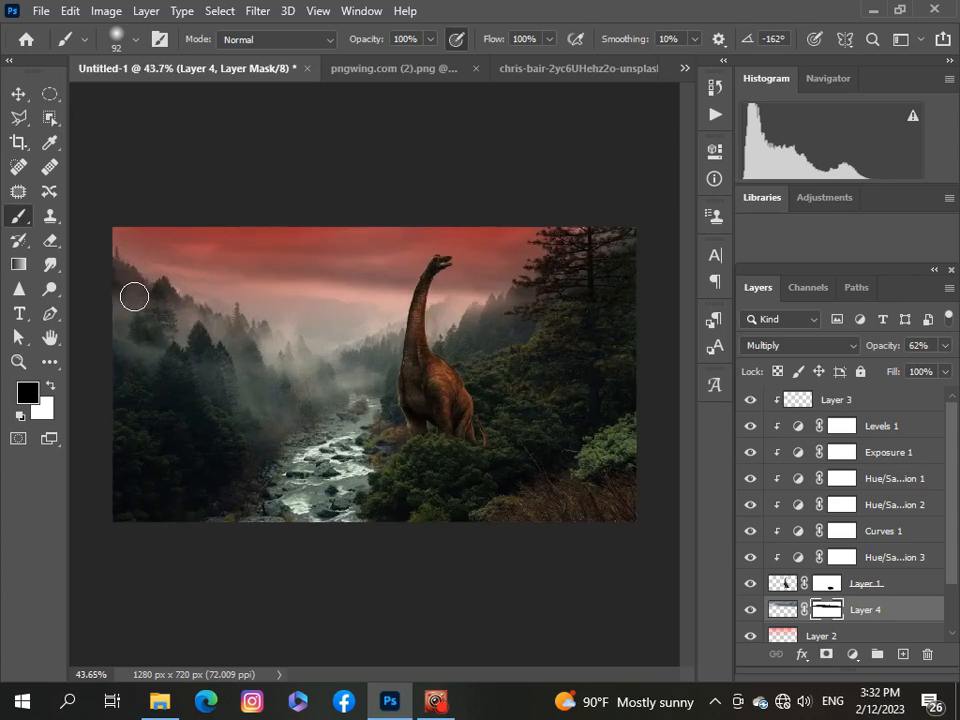
{"action": "scroll", "coordinate": [134, 296], "scroll_direction": "up", "scroll_amount": 1}
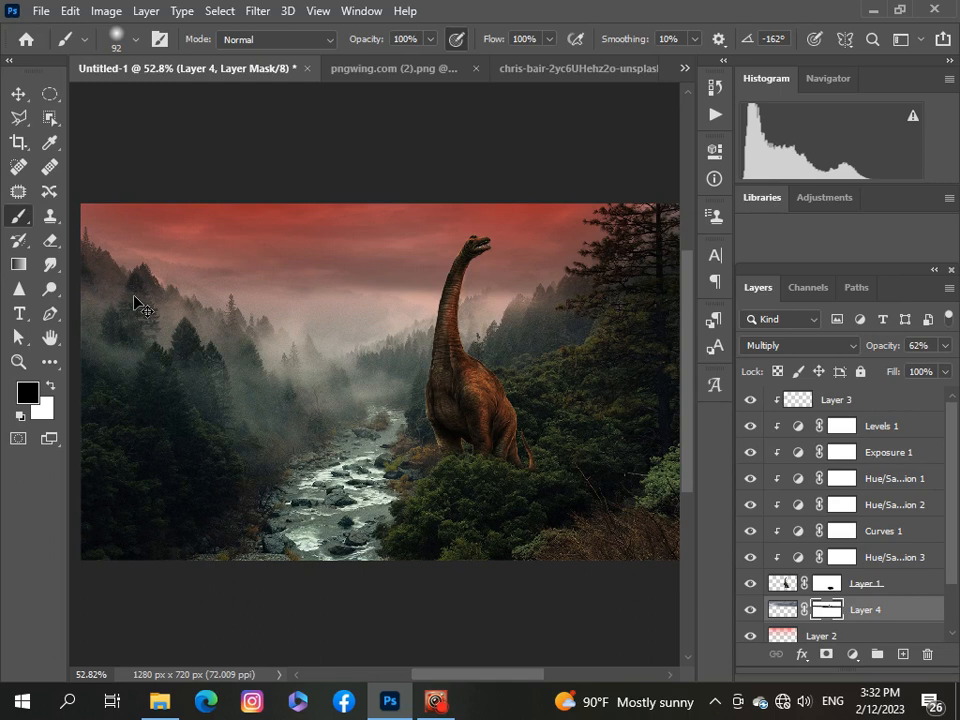
- Lower the cloud layer's opacity to 50%
{"action": "scroll", "coordinate": [210, 340], "scroll_direction": "down", "scroll_amount": 3}
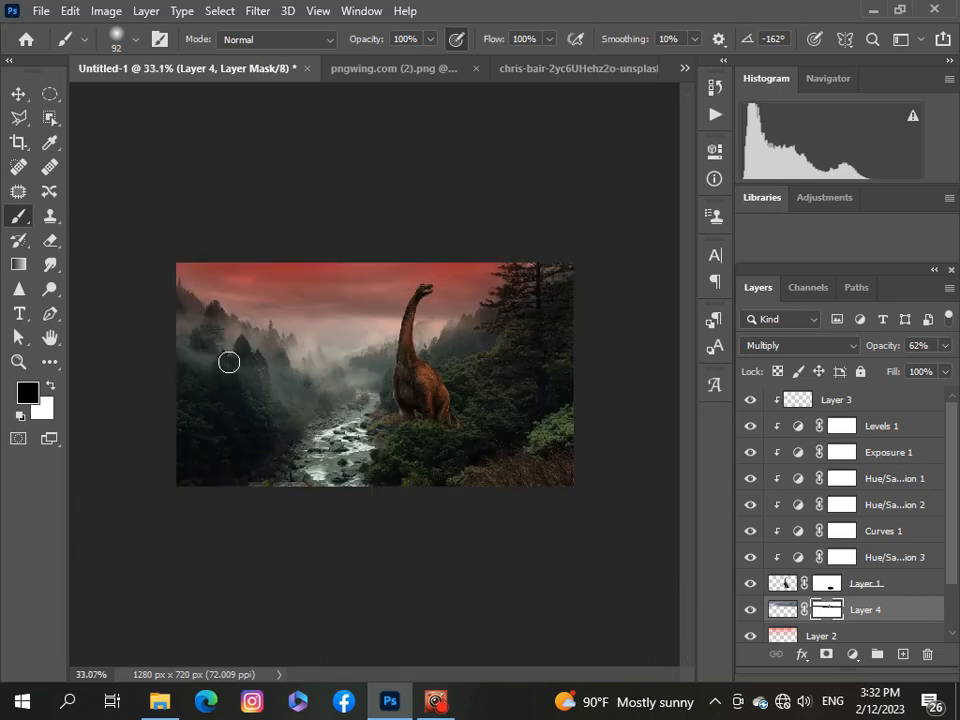
{"action": "scroll", "coordinate": [229, 362], "scroll_direction": "up", "scroll_amount": 1}
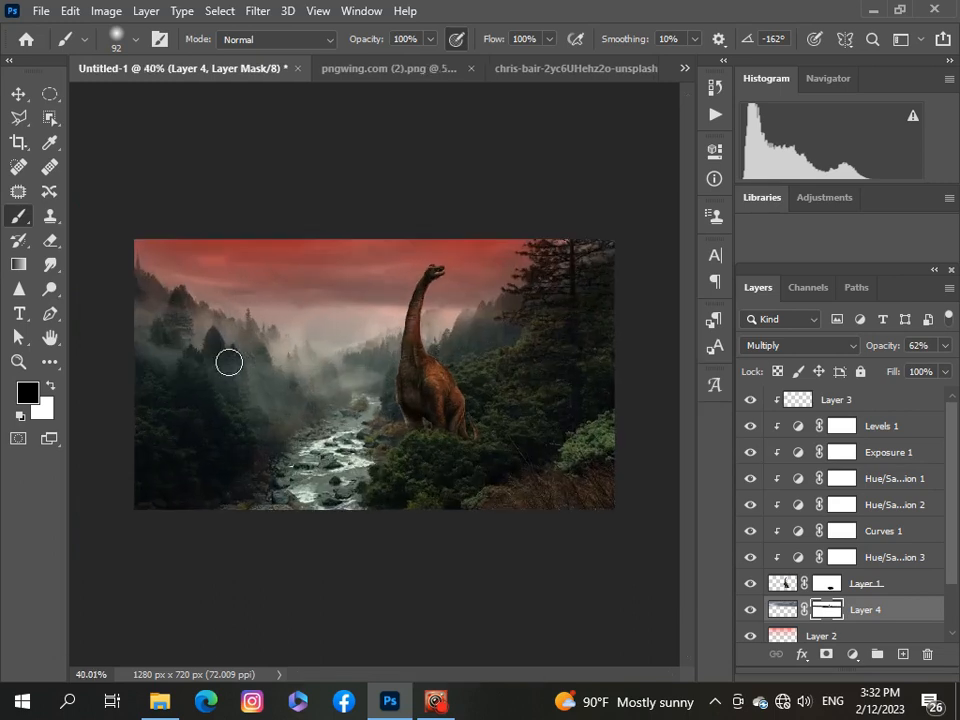
{"action": "scroll", "coordinate": [232, 390], "scroll_direction": "down", "scroll_amount": 1}
{"action": "scroll", "coordinate": [235, 410], "scroll_direction": "up", "scroll_amount": 1}
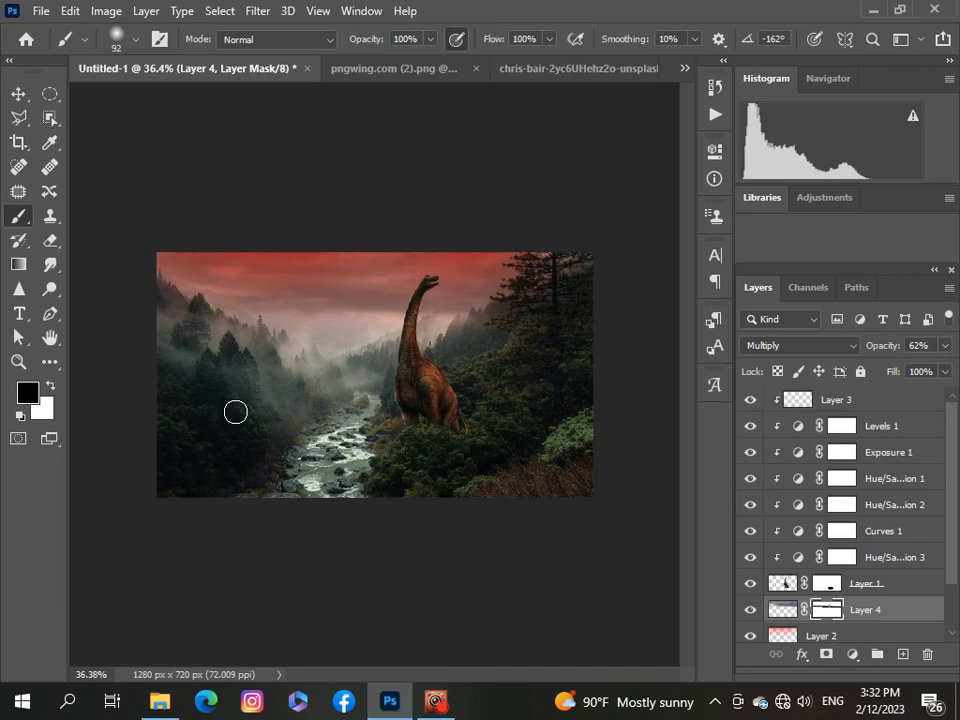
{"action": "scroll", "coordinate": [235, 411], "scroll_direction": "down", "scroll_amount": 1}
{"action": "scroll", "coordinate": [235, 411], "scroll_direction": "up", "scroll_amount": 1}
{"action": "left_click", "coordinate": [944, 345]}
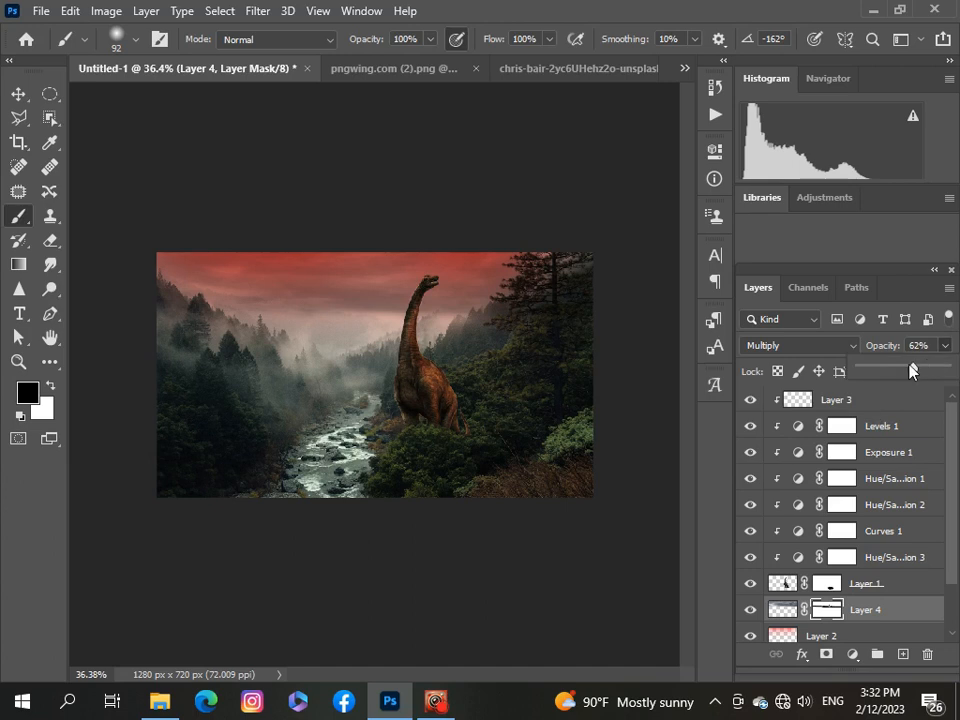
{"action": "left_click_drag", "start_coordinate": [895, 370], "coordinate": [901, 370]}
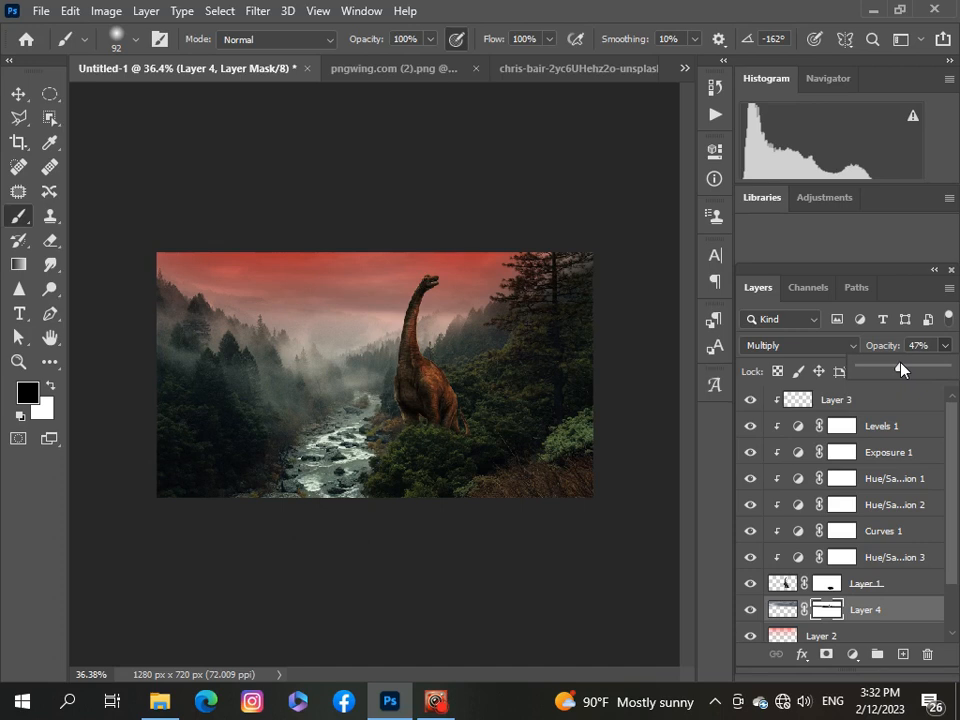
{"action": "left_click_drag", "start_coordinate": [901, 372], "coordinate": [903, 371]}
- Stretch the cloud layer vertically to 352.94% height so it covers the whole canvas, and deselect it
{"action": "left_click", "coordinate": [16, 95]}
{"action": "left_click", "coordinate": [221, 171]}
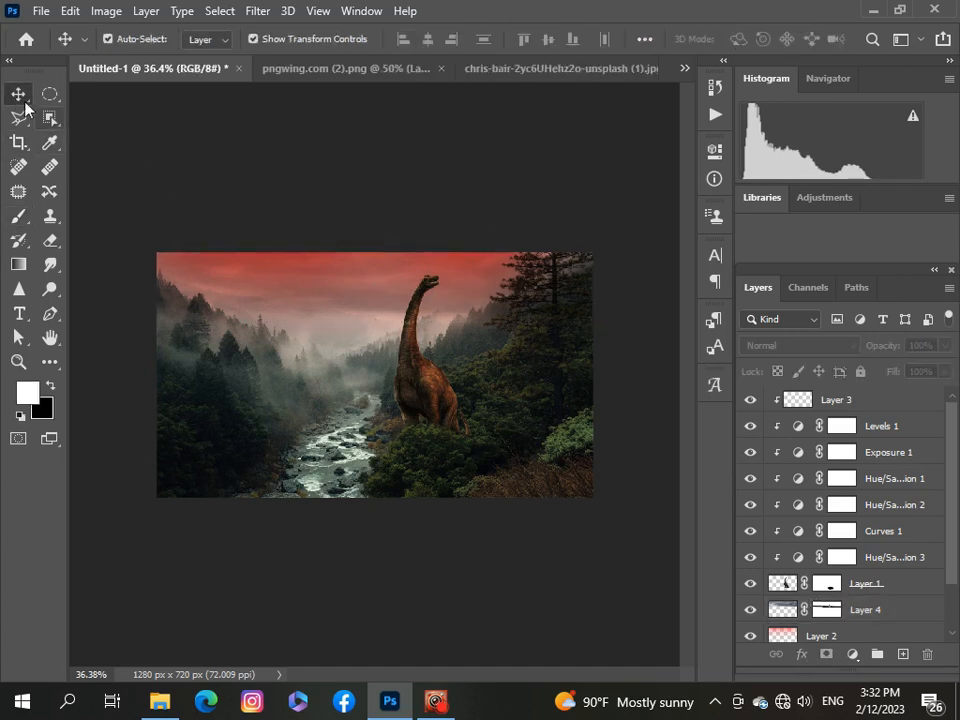
{"action": "left_click", "coordinate": [384, 293]}
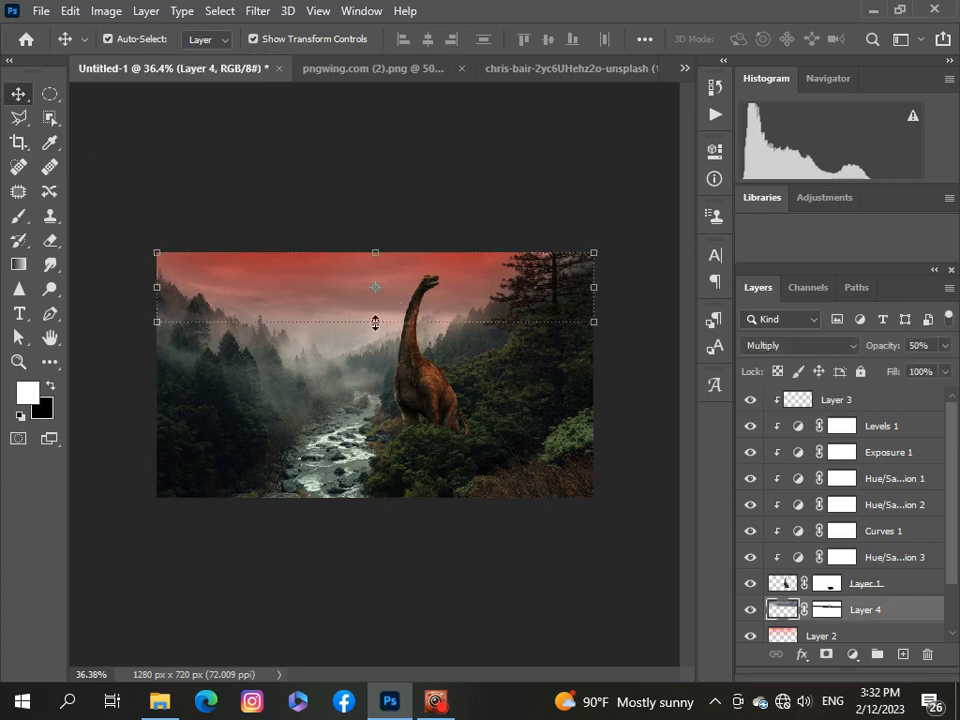
{"action": "left_click_drag", "start_coordinate": [375, 322], "coordinate": [358, 498]}
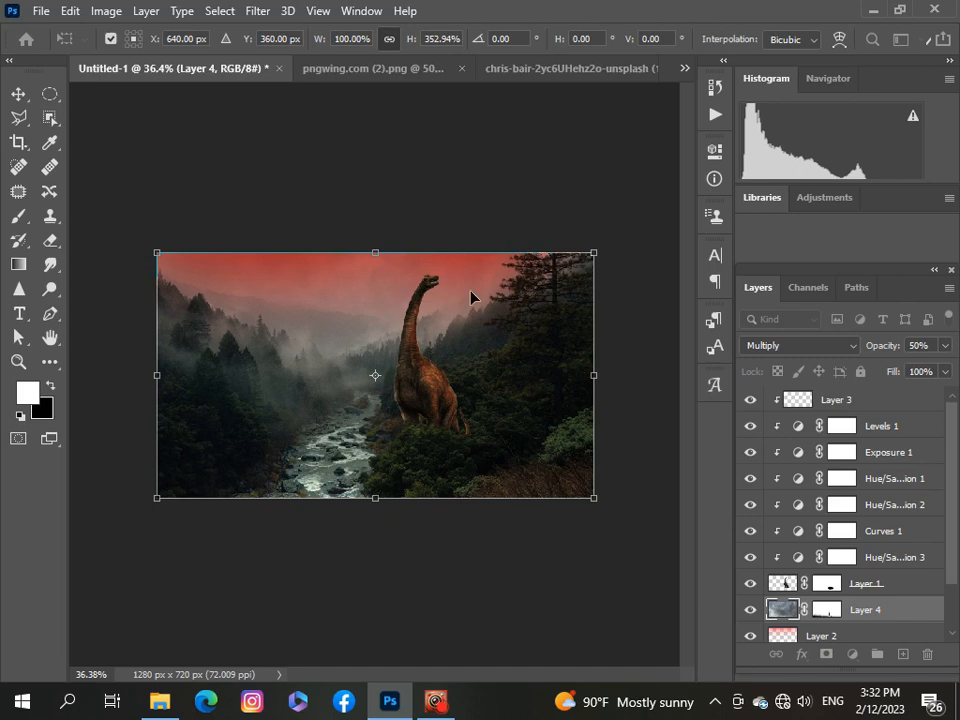
{"action": "left_click", "coordinate": [14, 93]}
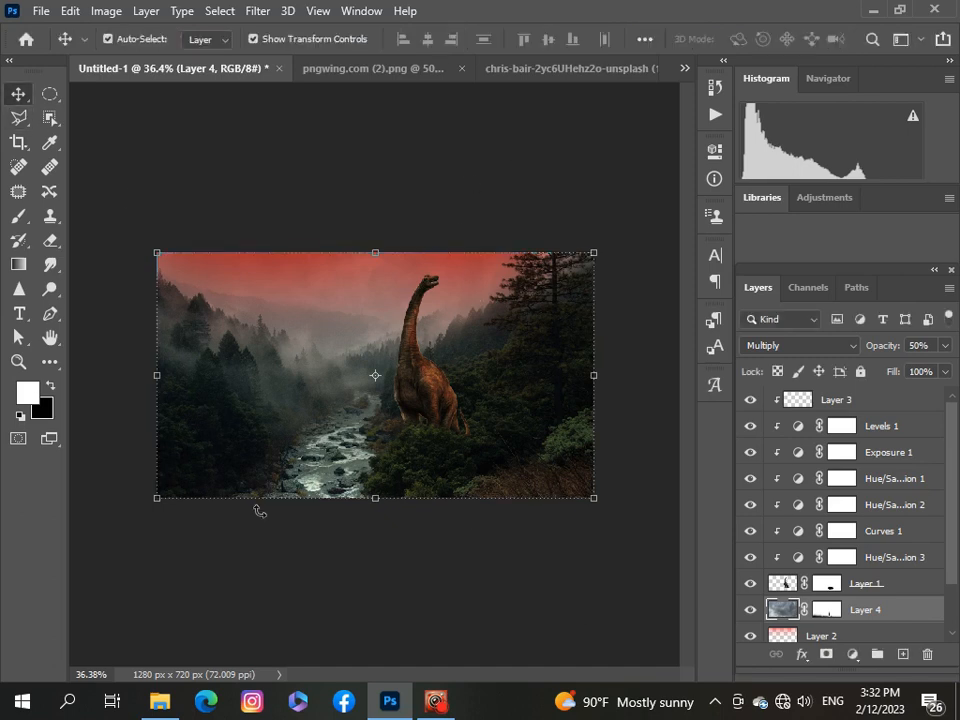
{"action": "left_click", "coordinate": [319, 613]}
{"action": "scroll", "coordinate": [321, 595], "scroll_direction": "up", "scroll_amount": 4}
{"action": "scroll", "coordinate": [321, 595], "scroll_direction": "down", "scroll_amount": 4}
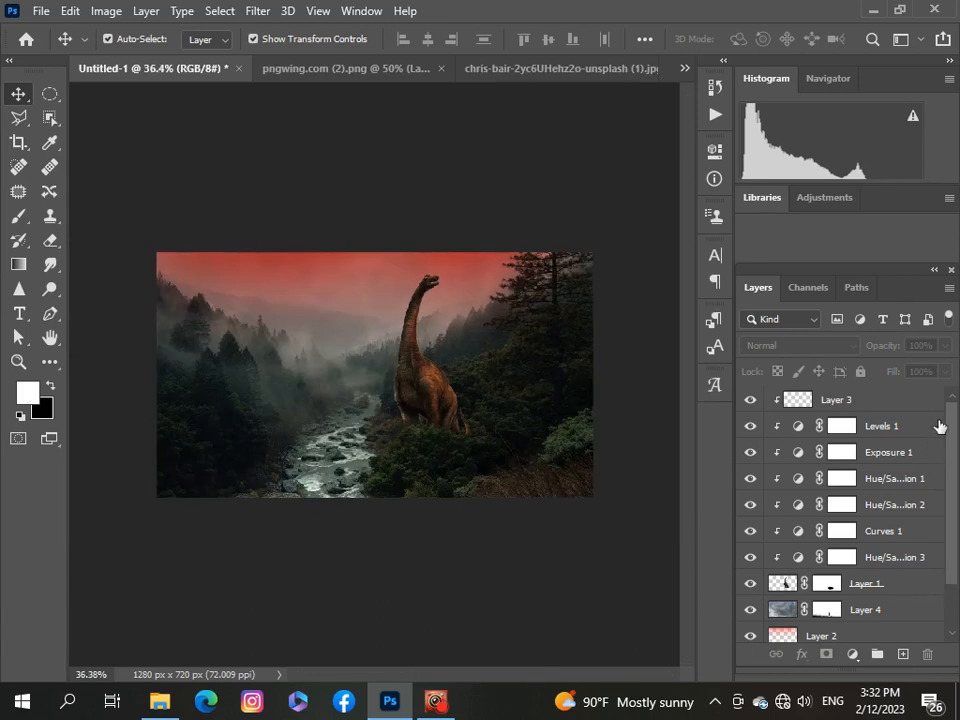
- Set the cloud layer's (Layer 4) opacity to 51%, deselect it and check the composite up close and as a whole
{"action": "left_click", "coordinate": [880, 610]}
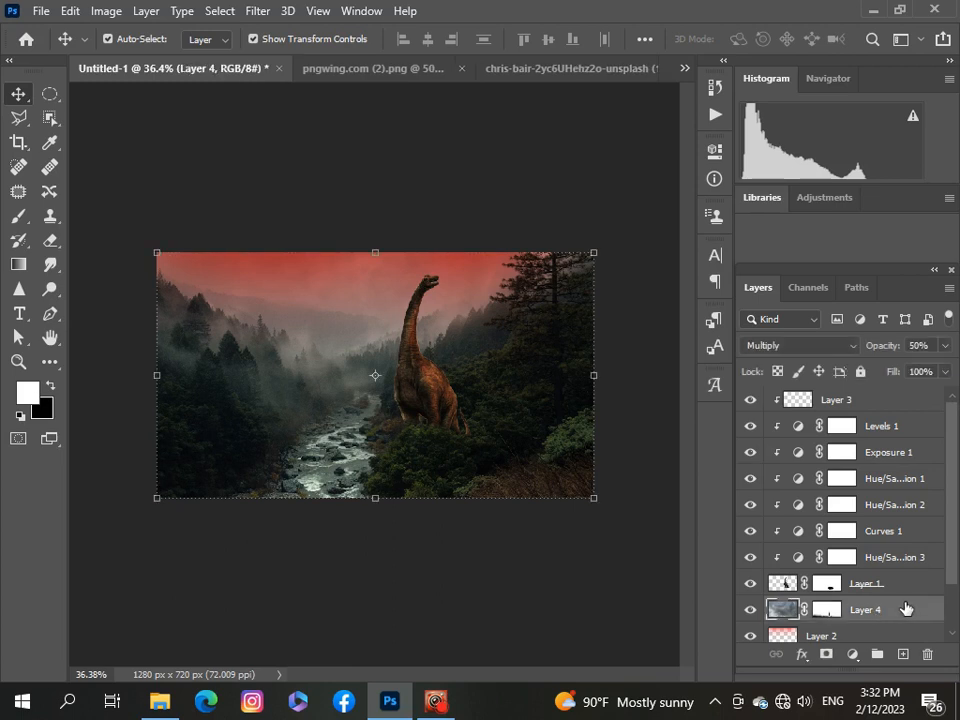
{"action": "left_click", "coordinate": [944, 346]}
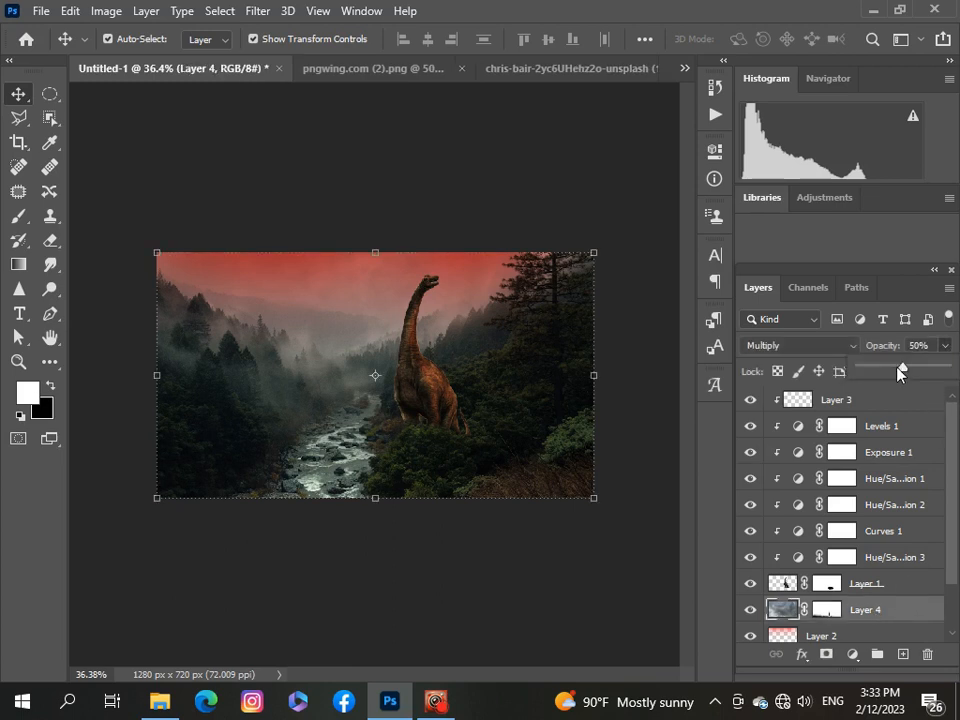
{"action": "left_click_drag", "start_coordinate": [900, 372], "coordinate": [911, 373]}
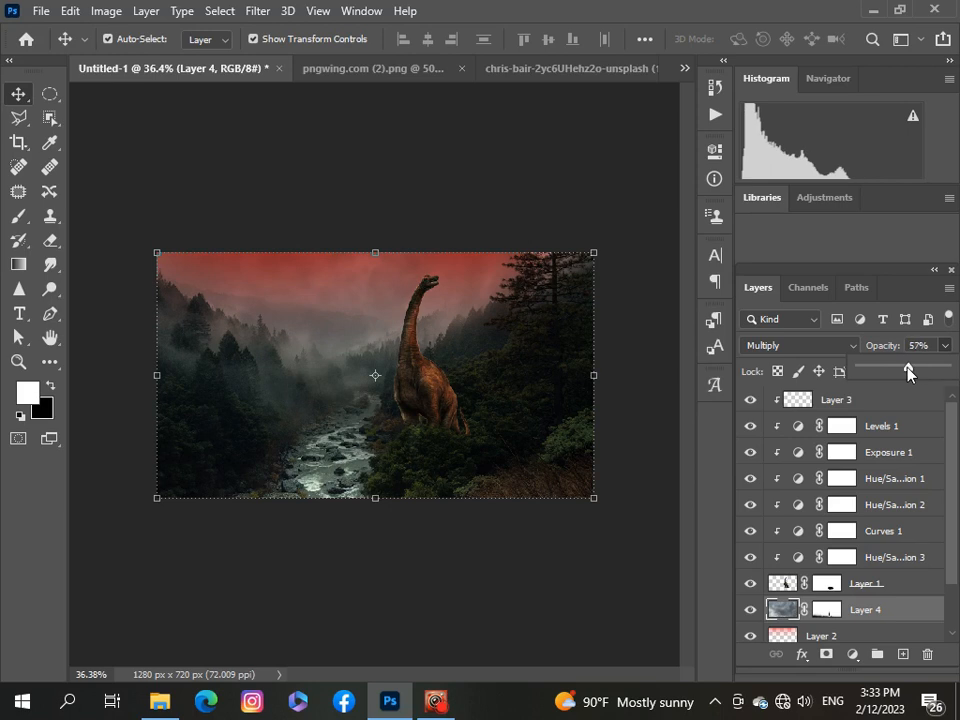
{"action": "left_click_drag", "start_coordinate": [909, 373], "coordinate": [906, 373]}
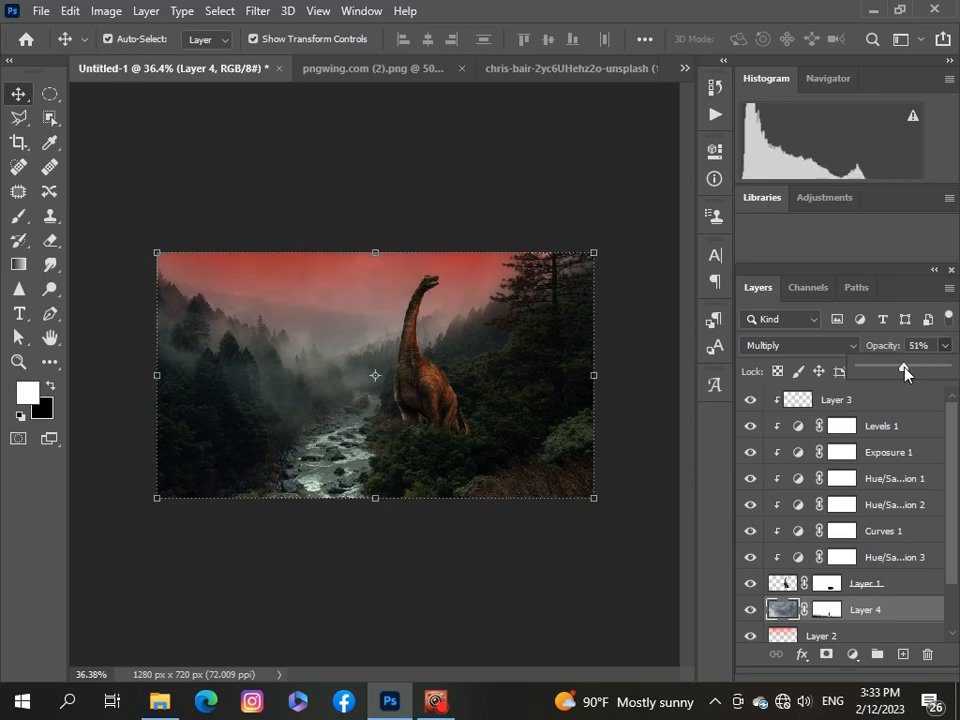
{"action": "left_click", "coordinate": [597, 566]}
{"action": "scroll", "coordinate": [597, 566], "scroll_direction": "up", "scroll_amount": 5}
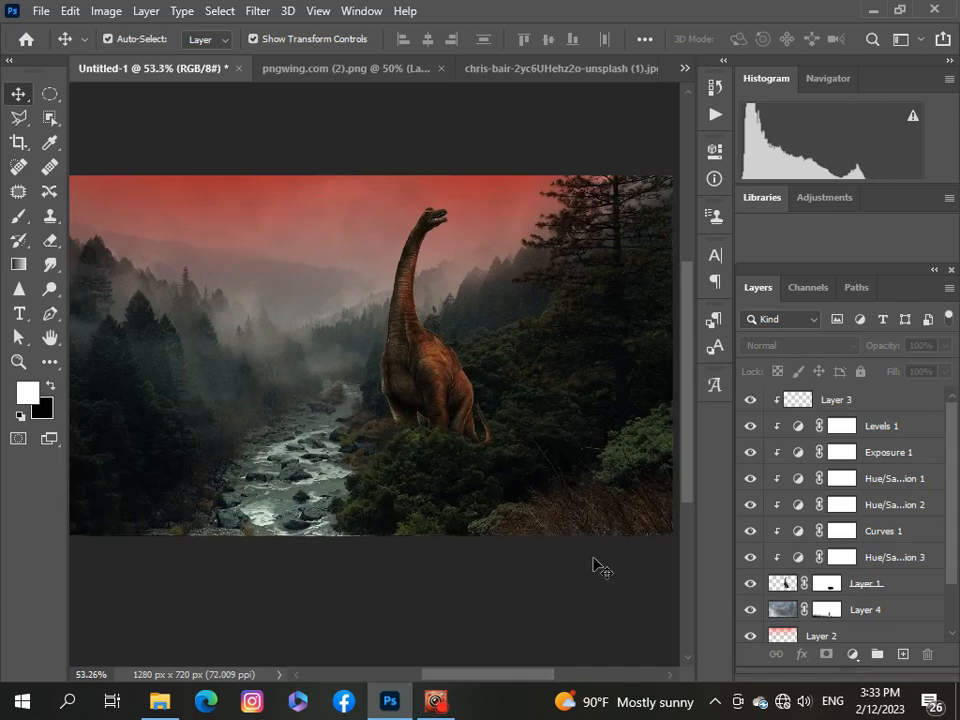
{"action": "scroll", "coordinate": [597, 566], "scroll_direction": "down", "scroll_amount": 6}
{"action": "scroll", "coordinate": [597, 566], "scroll_direction": "up", "scroll_amount": 1}
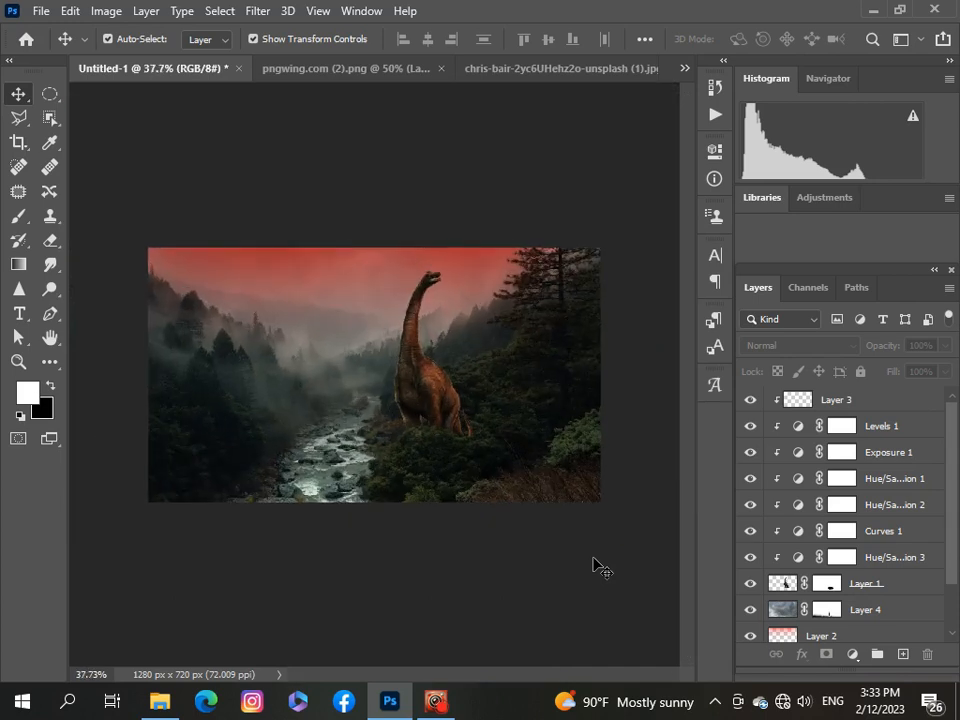